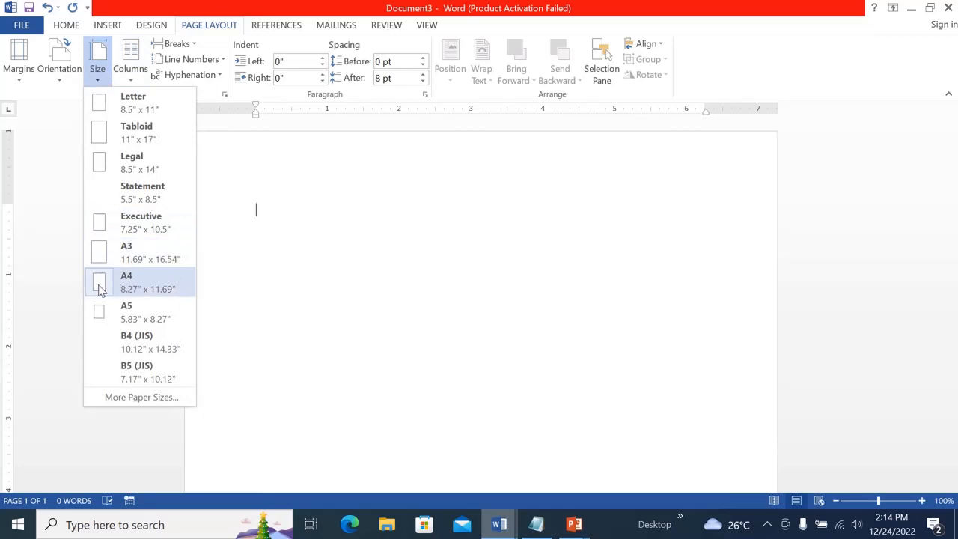
click(306, 242)
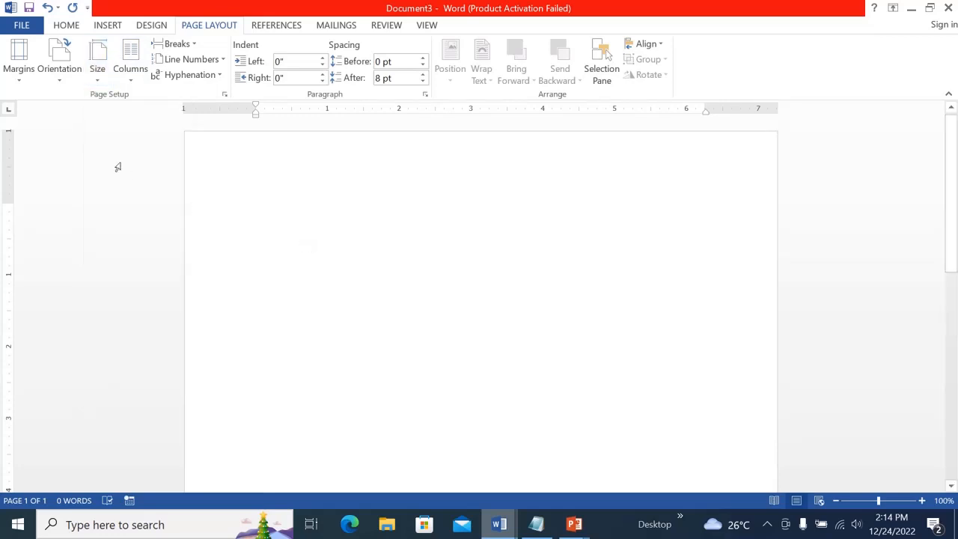
click(60, 87)
click(304, 225)
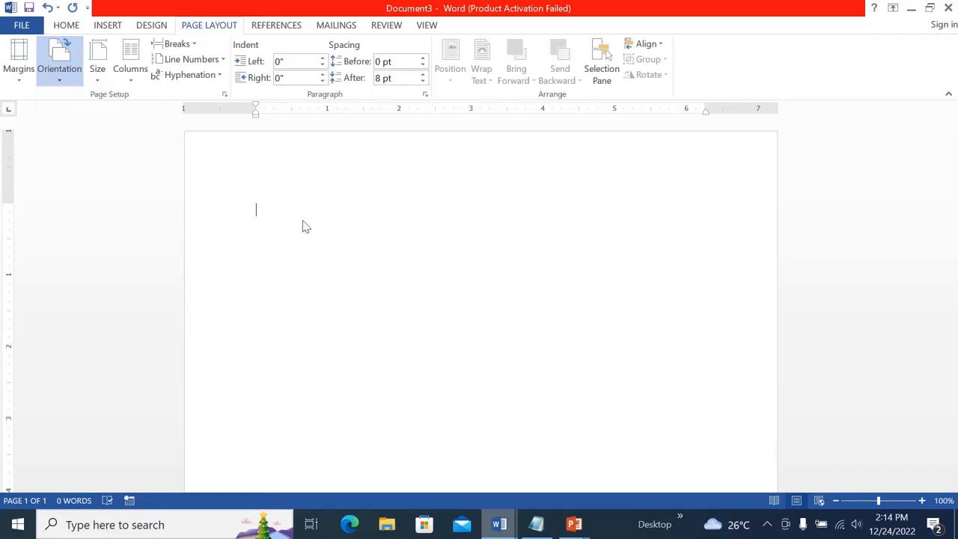
Set custom page margins with top and left at 1.3 inches
click(22, 84)
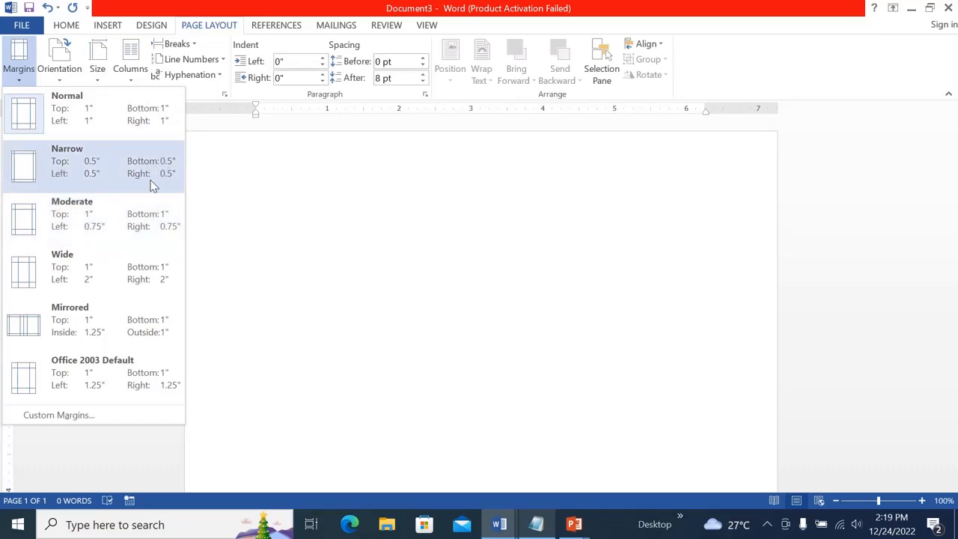
click(53, 419)
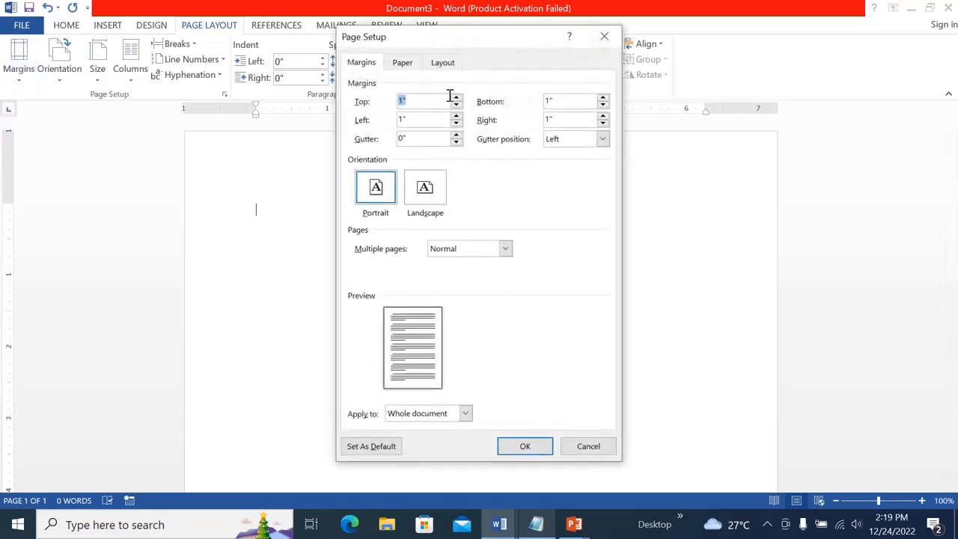
click(457, 98)
click(457, 98)
click(456, 98)
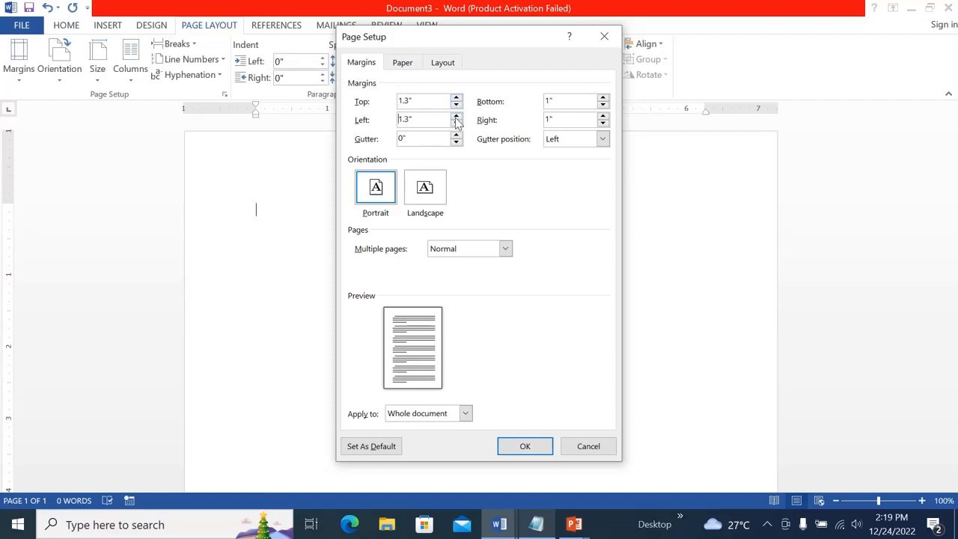
click(526, 447)
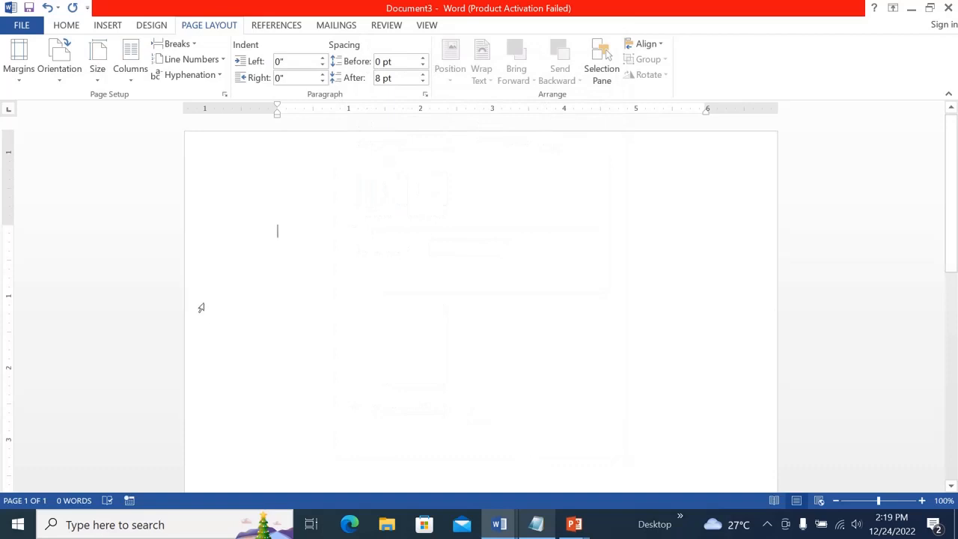
Apply the Normal margin preset to the document
click(22, 84)
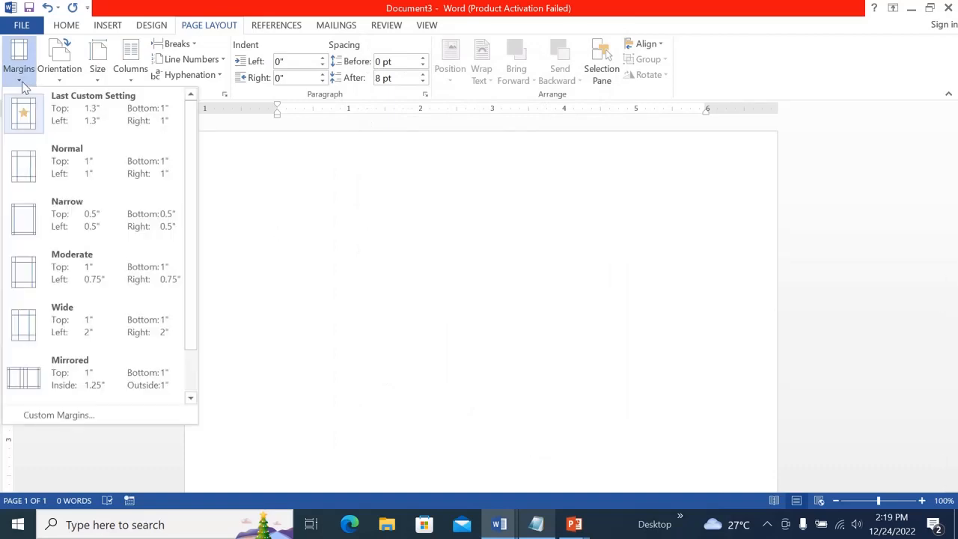
click(68, 170)
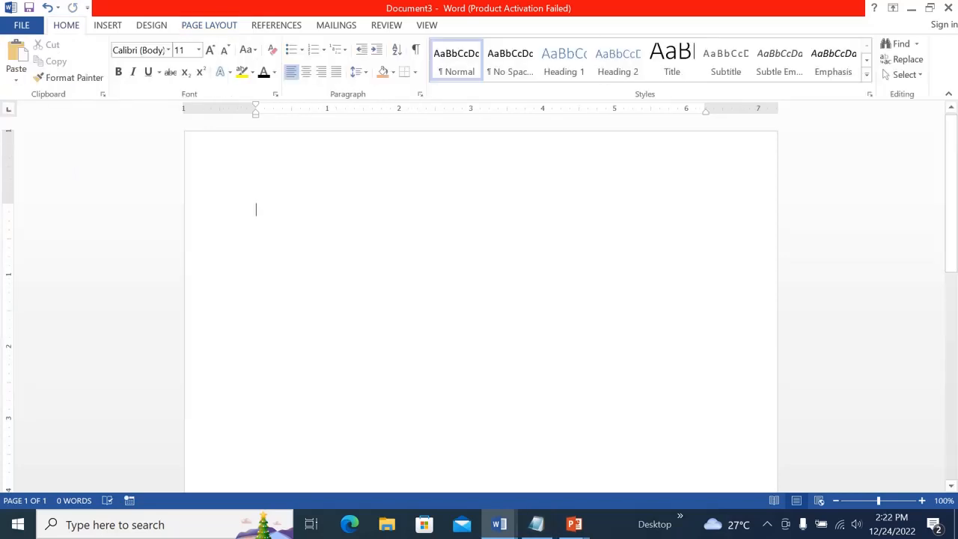
Insert the picture hotel logo from the Desktop folder into the document
click(110, 27)
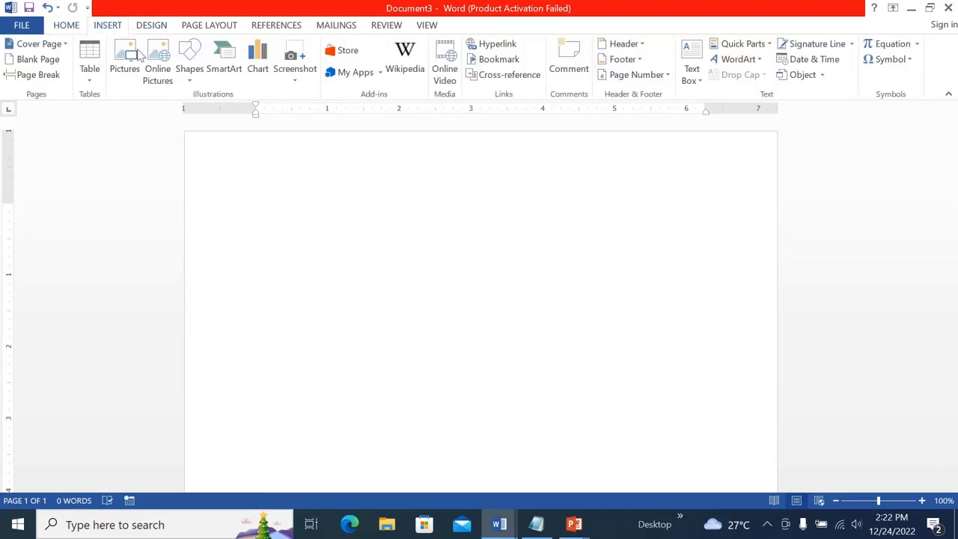
click(124, 70)
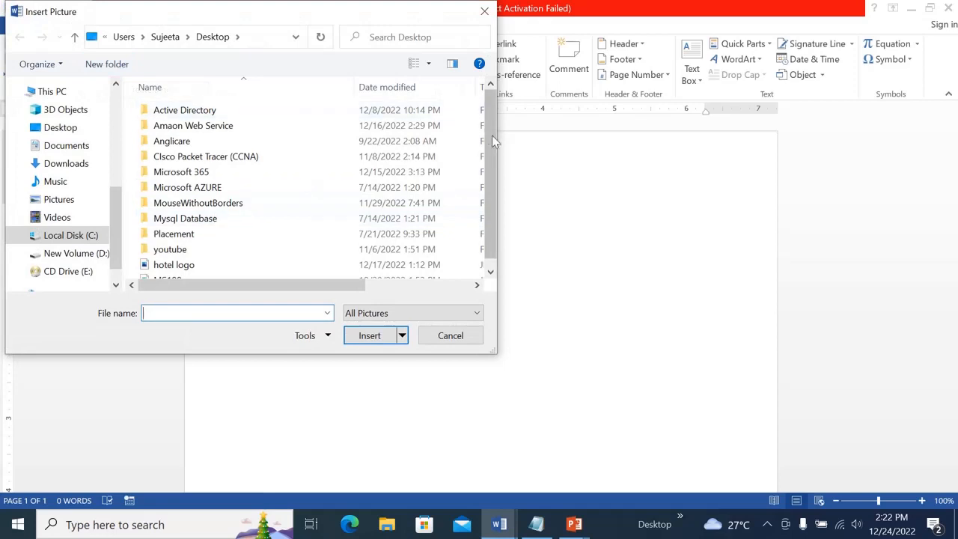
scroll(493, 138, down, 1)
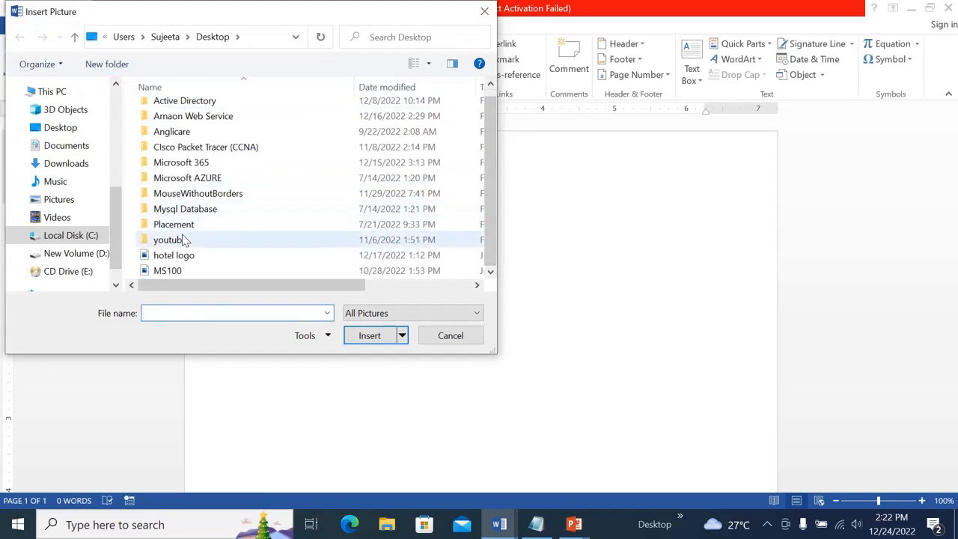
click(186, 261)
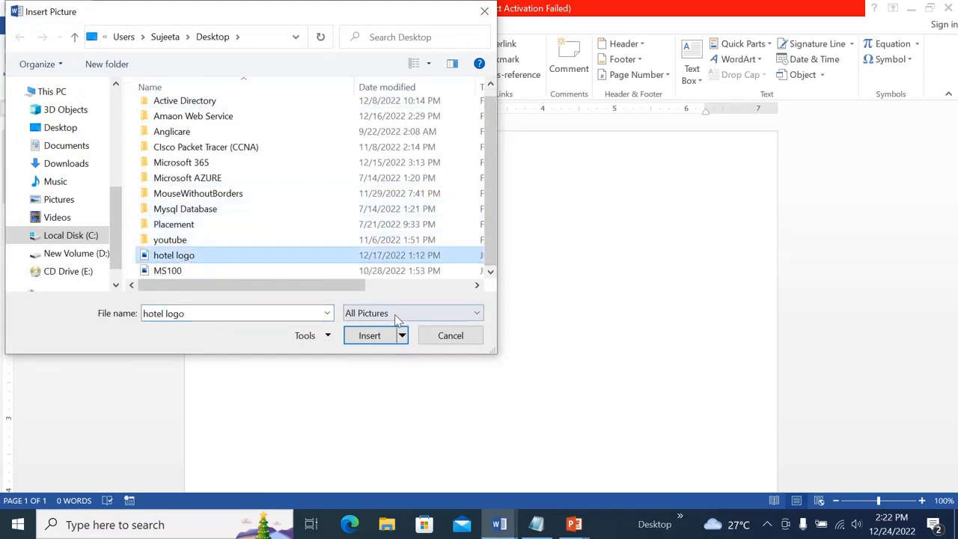
click(371, 336)
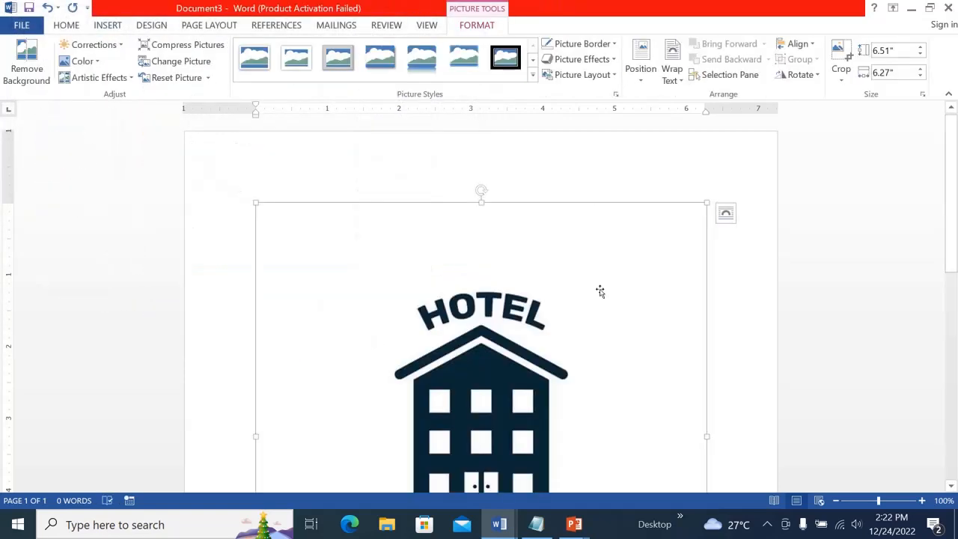
Crop the logo picture down to the upper HOTEL label and building icon, removing the lower text
scroll(729, 265, down, 5)
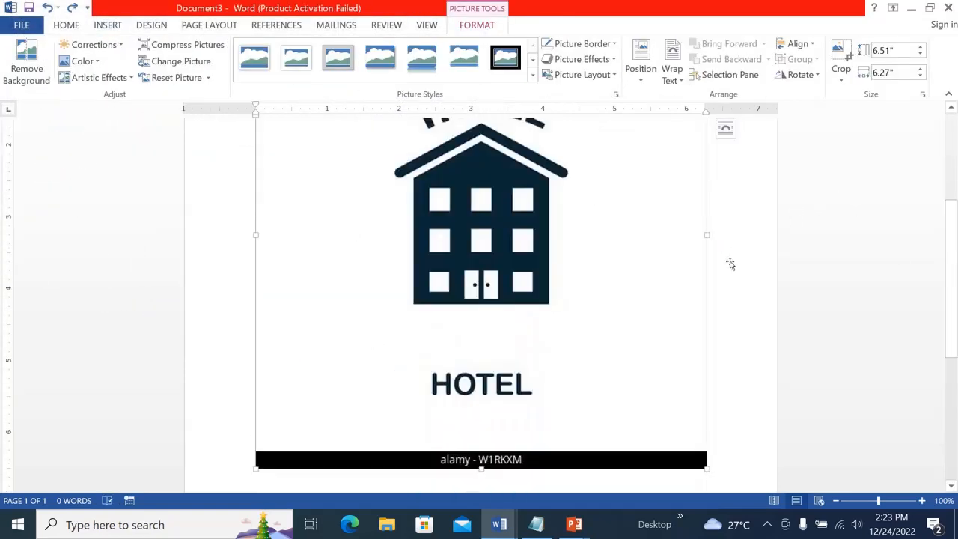
drag(954, 262, 953, 162)
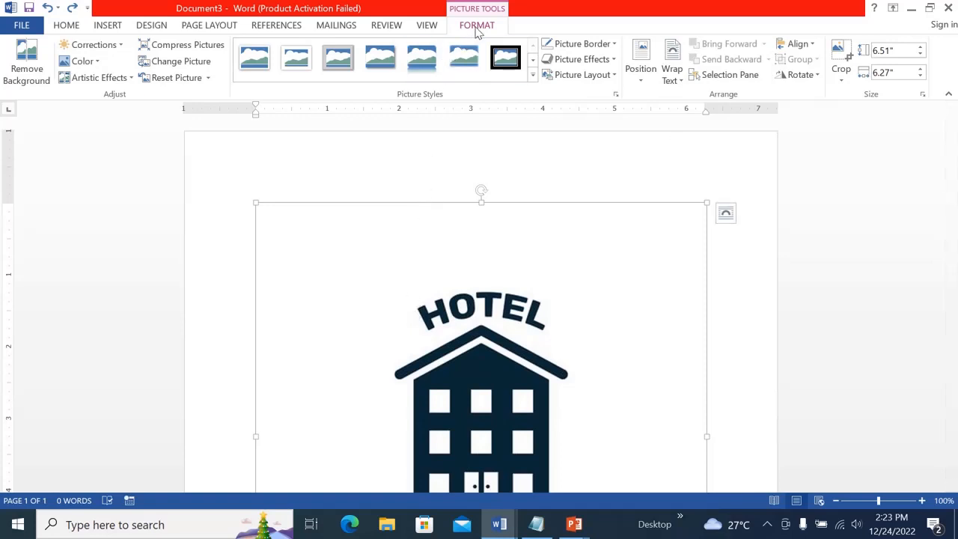
click(844, 81)
click(851, 98)
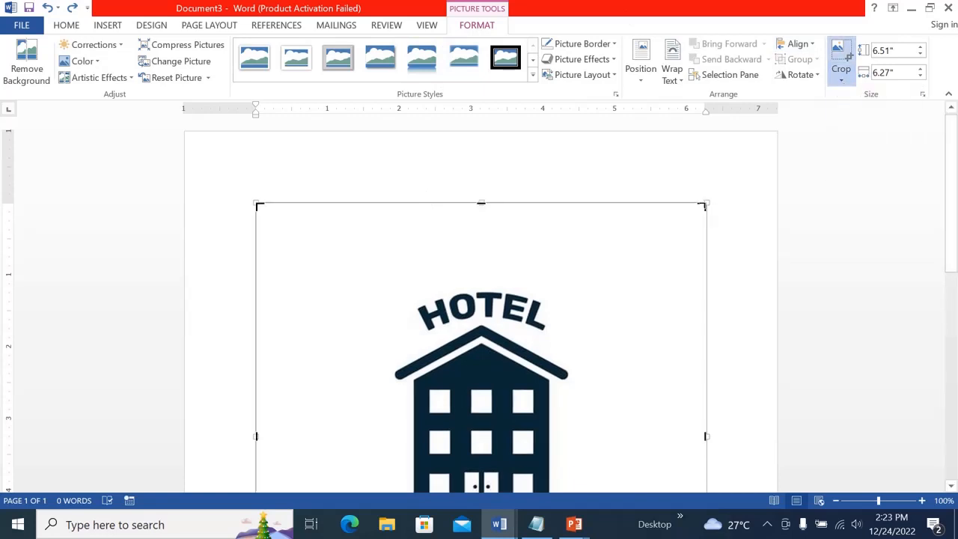
drag(703, 205, 581, 276)
drag(956, 170, 955, 228)
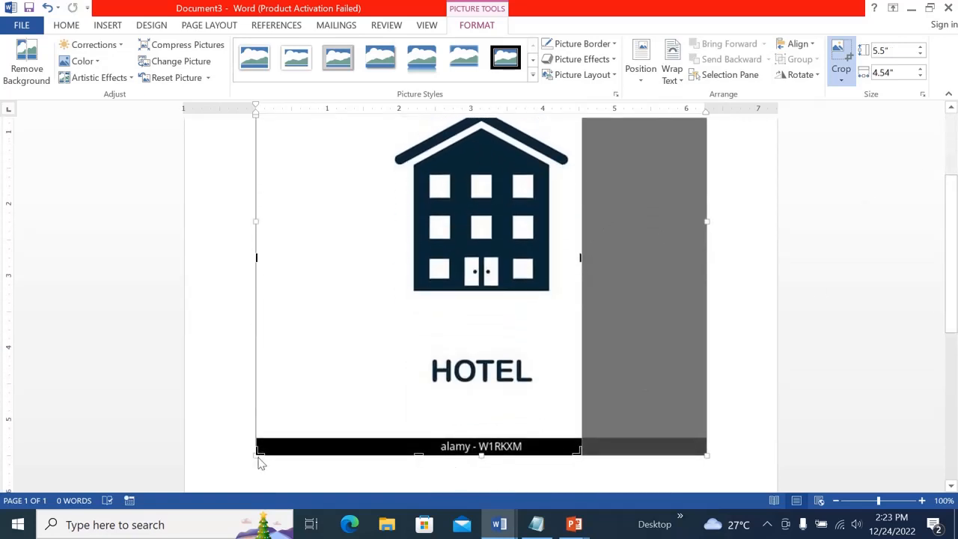
drag(258, 452, 398, 300)
drag(955, 300, 956, 247)
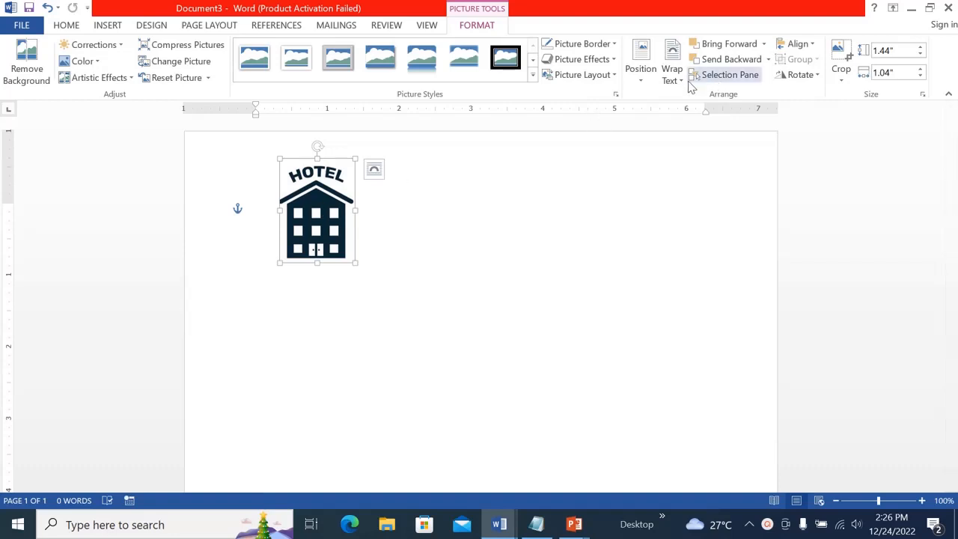
Set the logo picture's text wrapping to In Front of Text
click(673, 73)
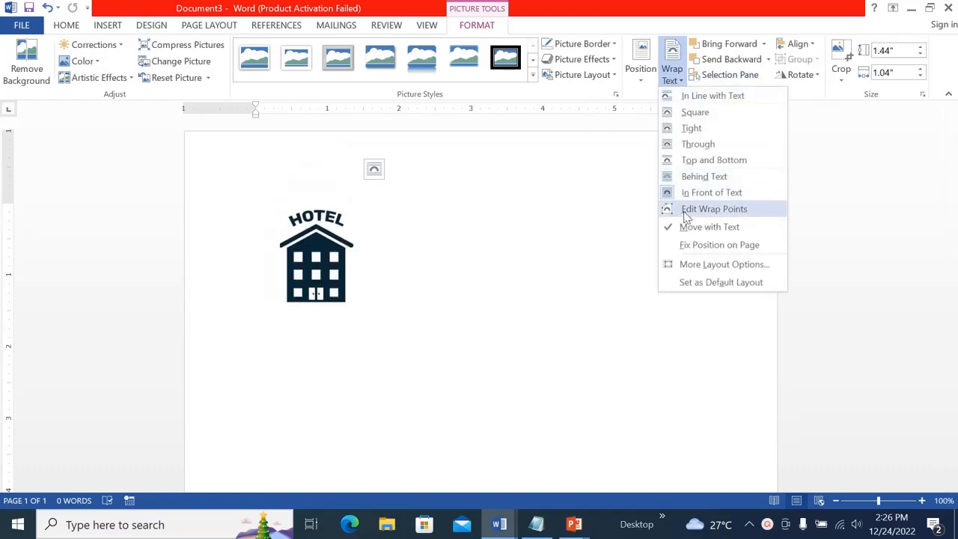
click(710, 195)
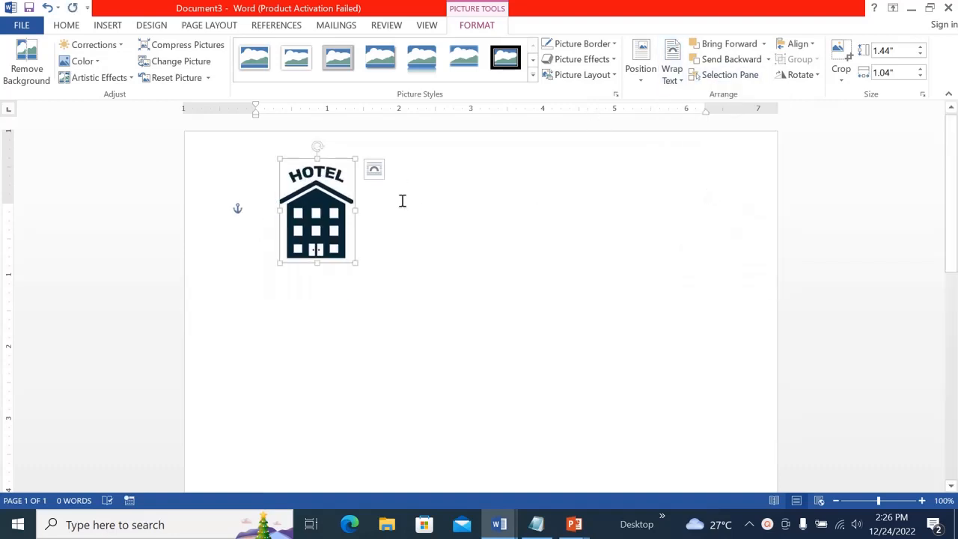
Move the logo toward the page's upper left and shrink it to about 1.23 by 0.89 inches
mouse_move(323, 222)
mouse_down()
mouse_move(415, 259)
mouse_move(344, 285)
mouse_move(412, 310)
mouse_move(287, 239)
mouse_move(394, 218)
mouse_move(315, 211)
mouse_up()
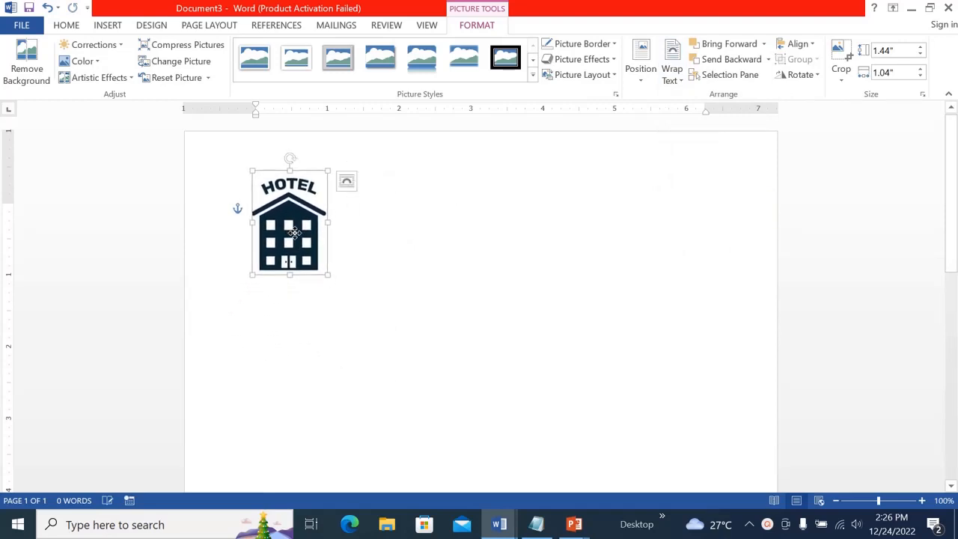
drag(327, 276, 316, 196)
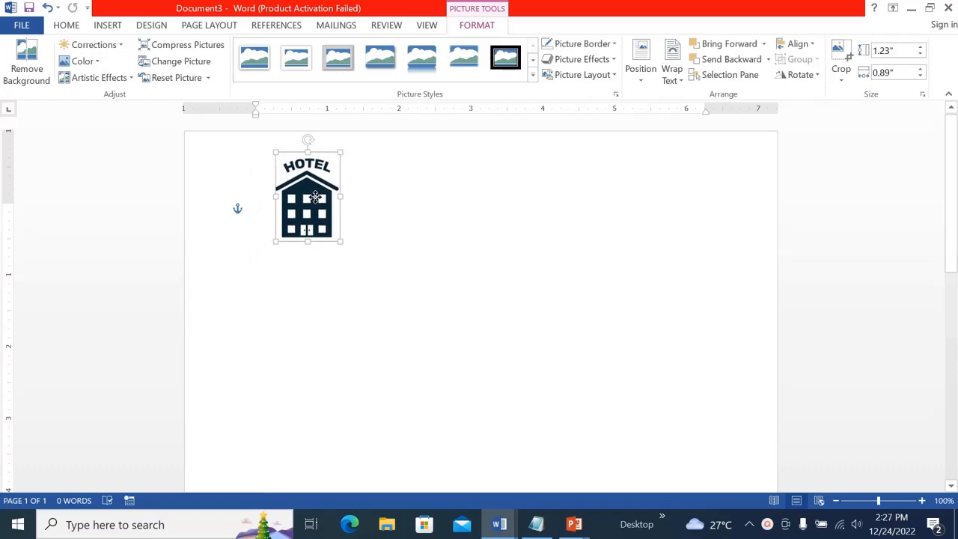
click(321, 362)
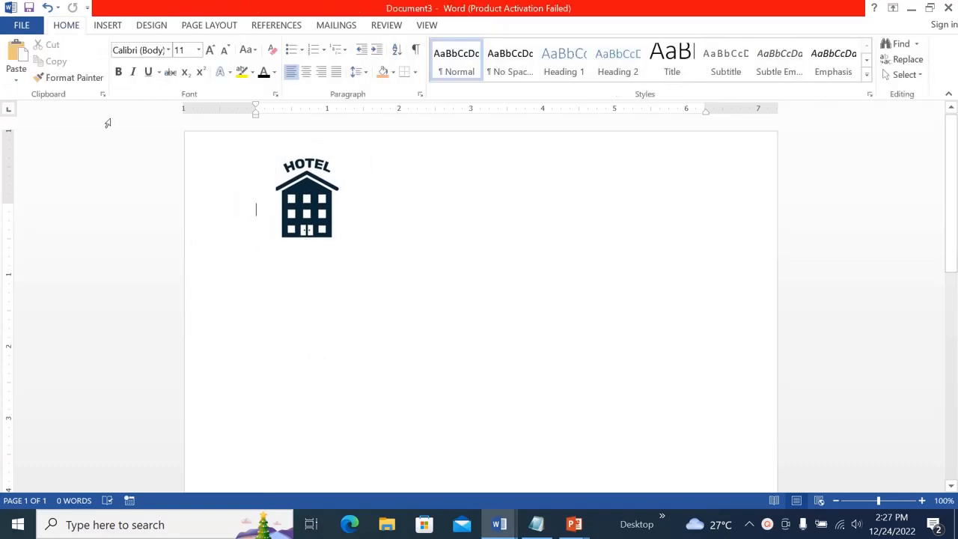
Draw a text box near the page's upper right and enter Hotel Registration Form
click(110, 27)
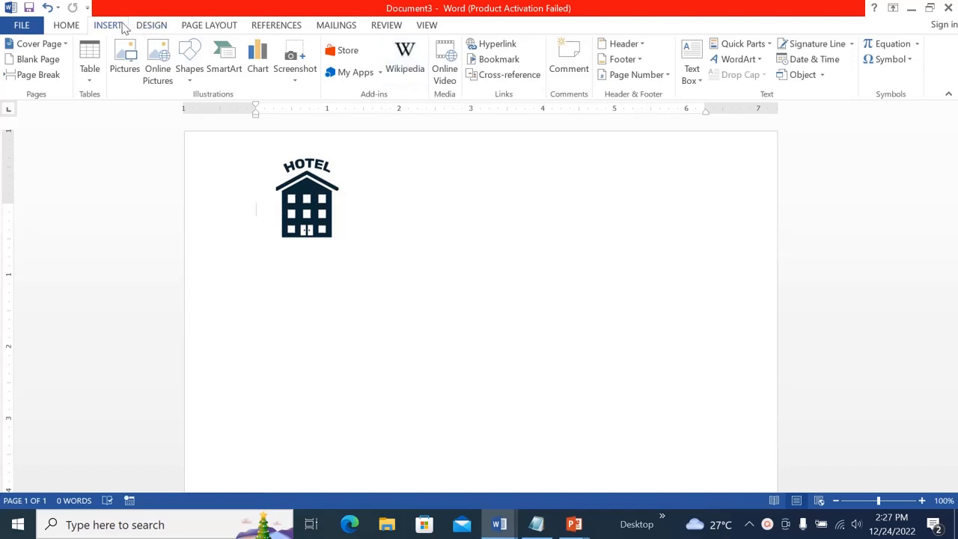
click(694, 81)
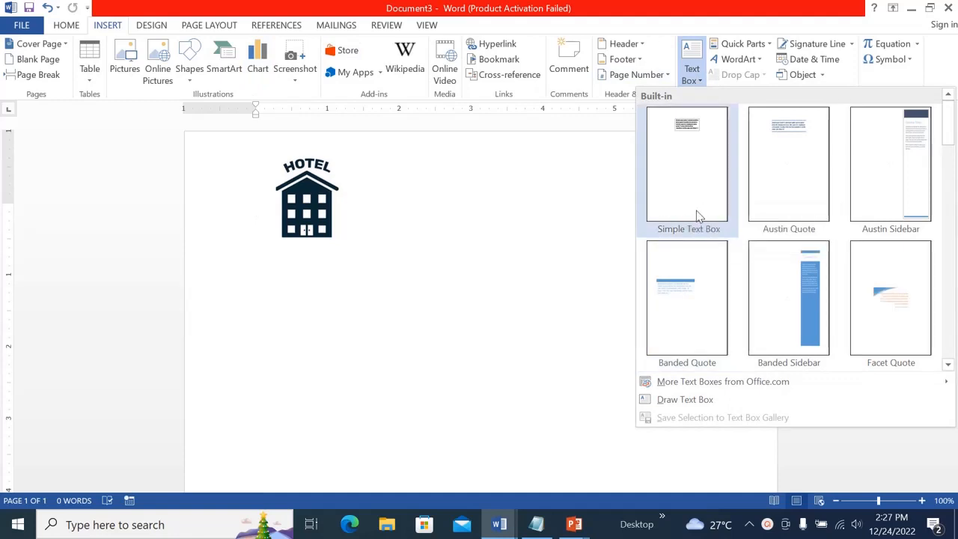
click(685, 400)
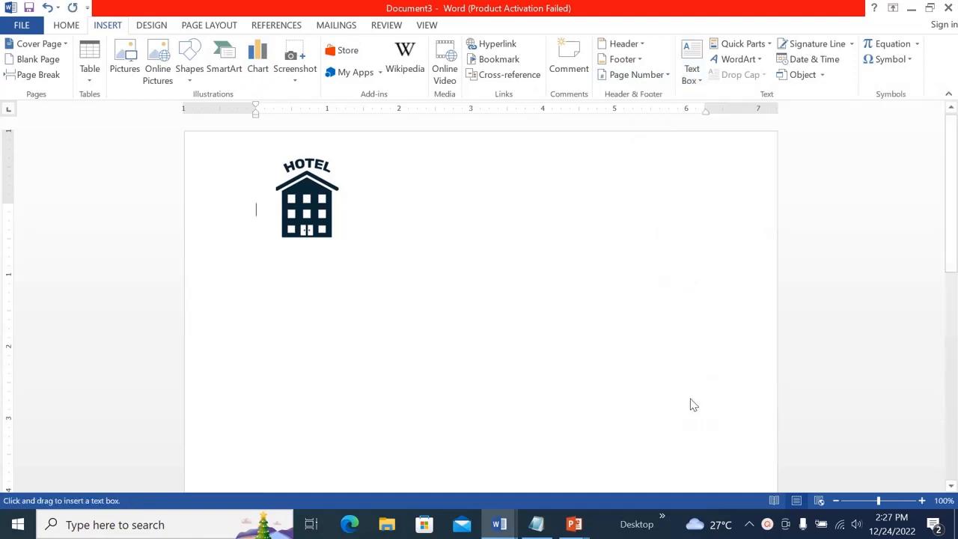
mouse_move(590, 157)
mouse_down()
mouse_move(678, 185)
mouse_move(756, 193)
mouse_up()
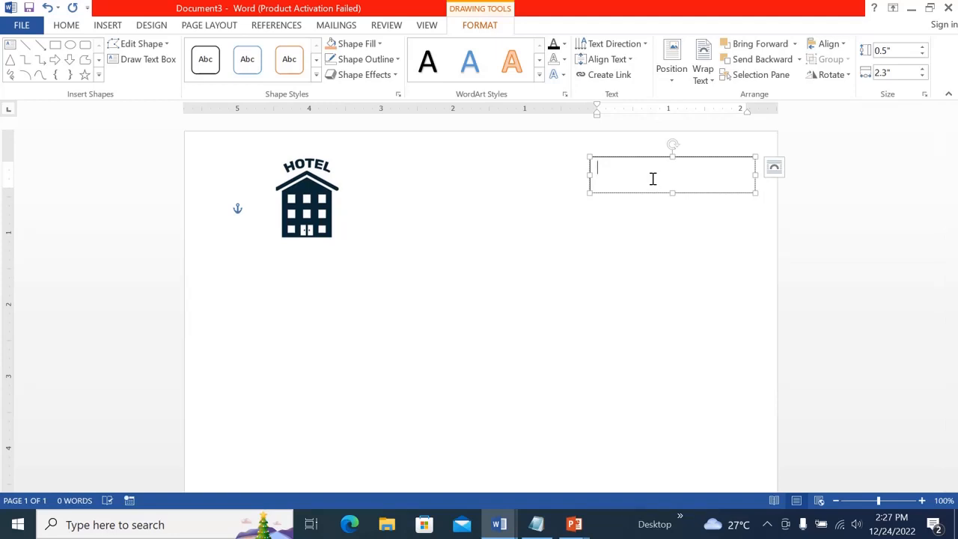
text(Hotel Re)
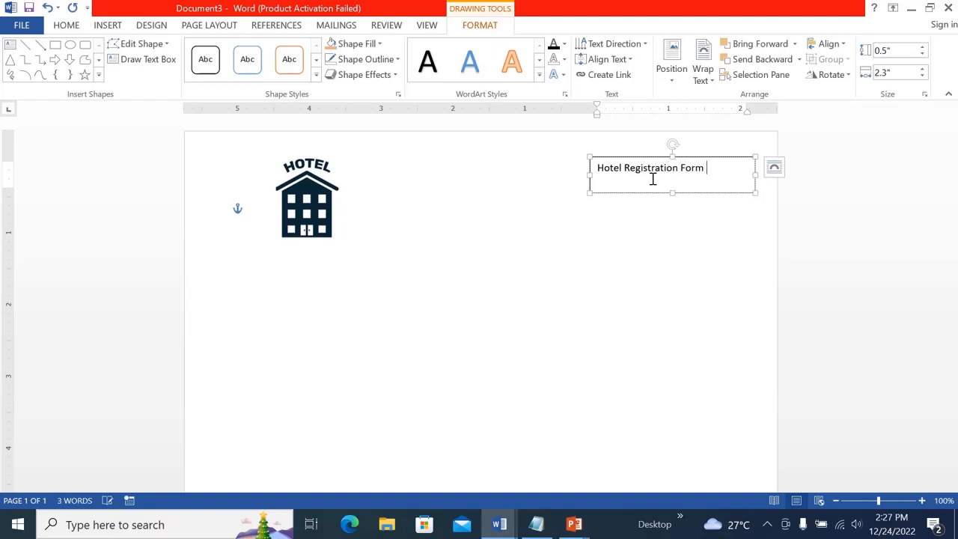
text(gistration Form)
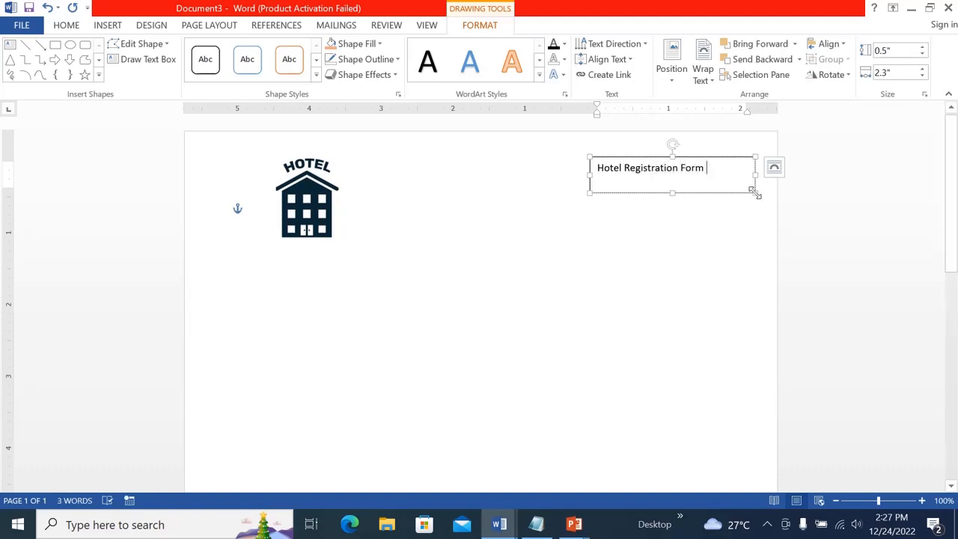
Shrink the title text box to about 0.33 by 1.94 inches and make its text bold
drag(754, 191, 712, 181)
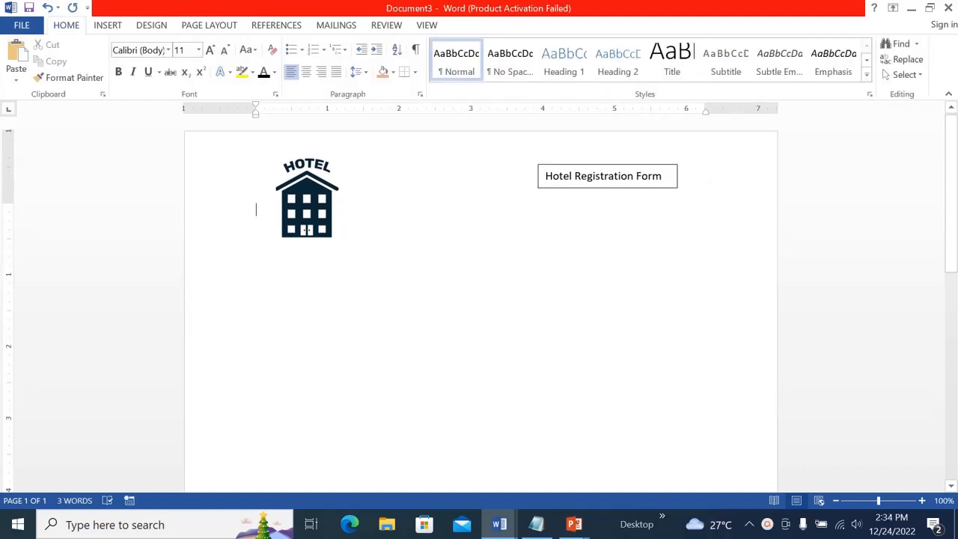
drag(670, 176, 555, 172)
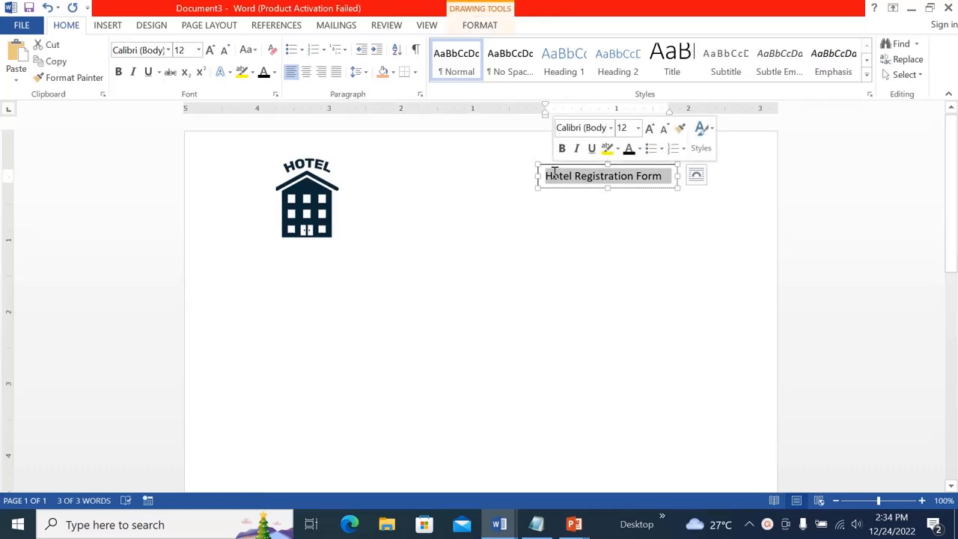
key(ctrl+b)
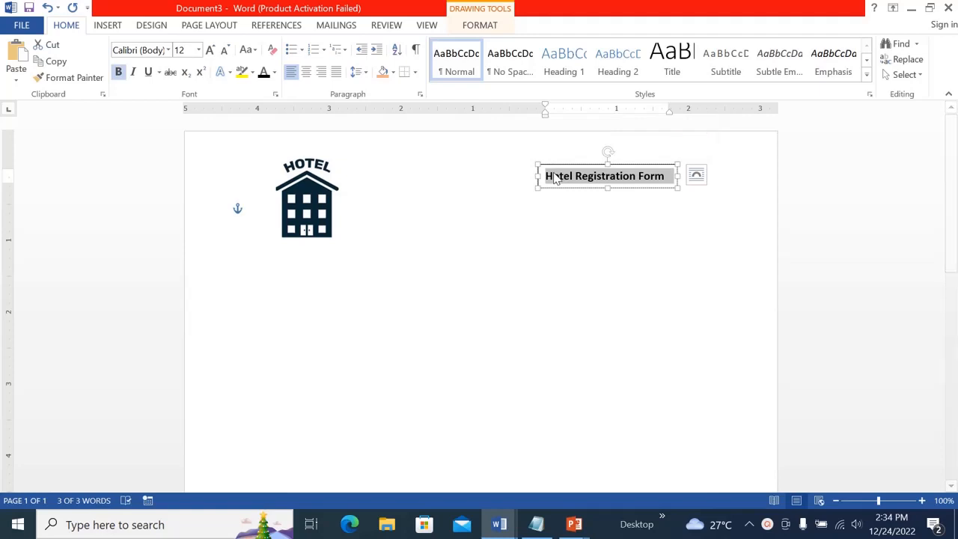
click(652, 191)
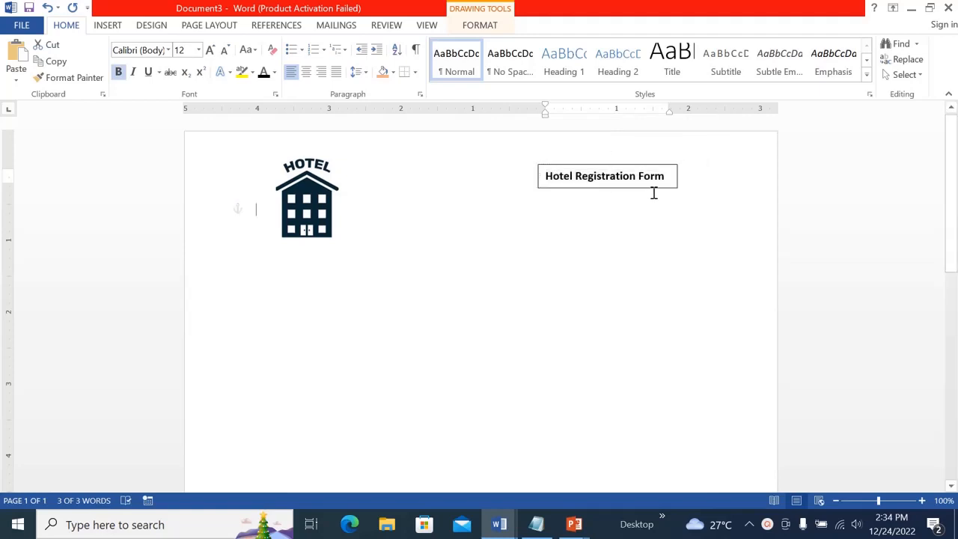
Nudge the title text box slightly to the right
click(615, 164)
double_click(610, 162)
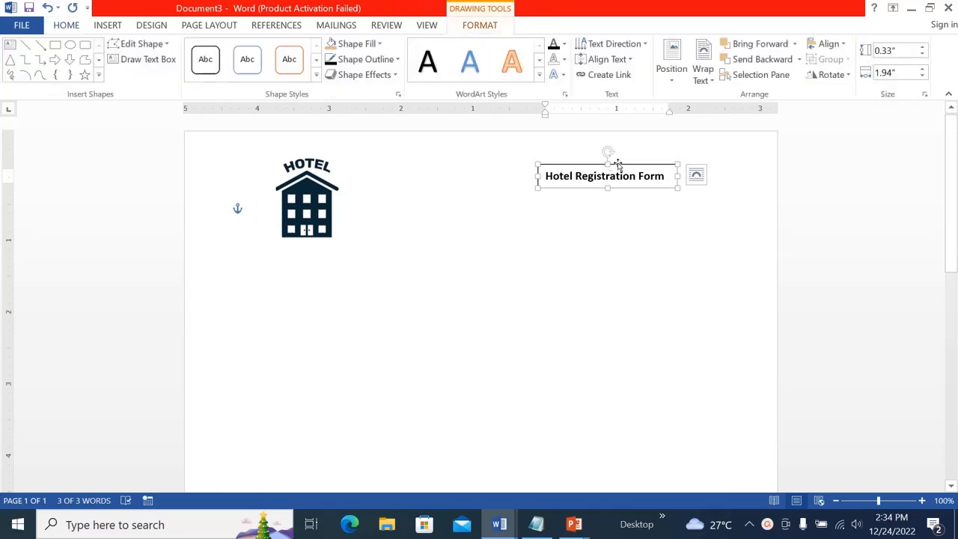
mouse_move(609, 161)
mouse_down()
mouse_move(620, 155)
mouse_move(609, 156)
mouse_move(625, 165)
mouse_up()
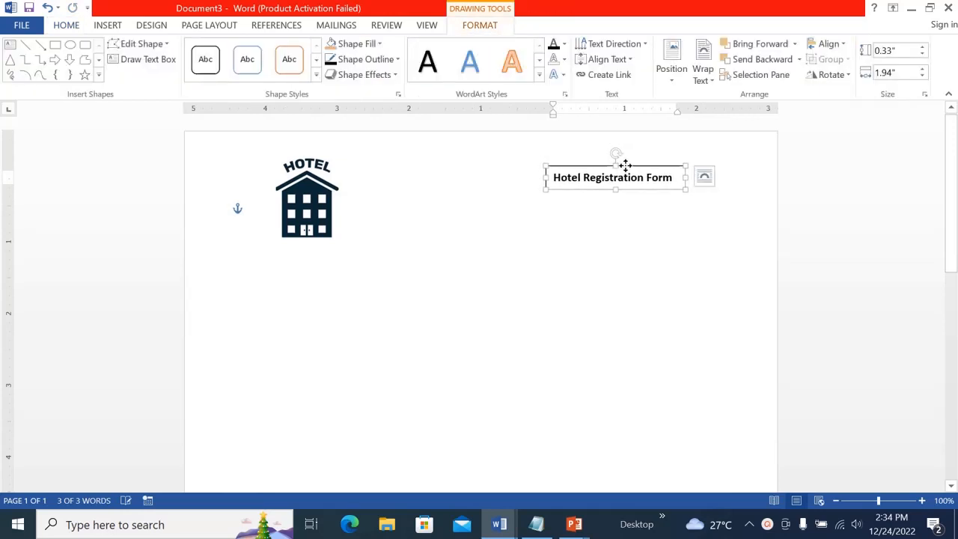
Remove the outline from the title text box
click(620, 245)
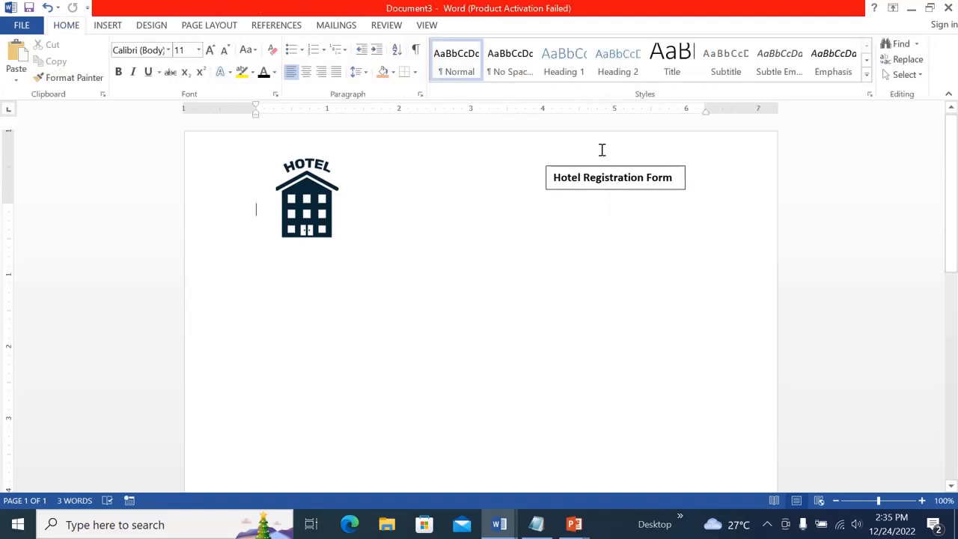
click(621, 178)
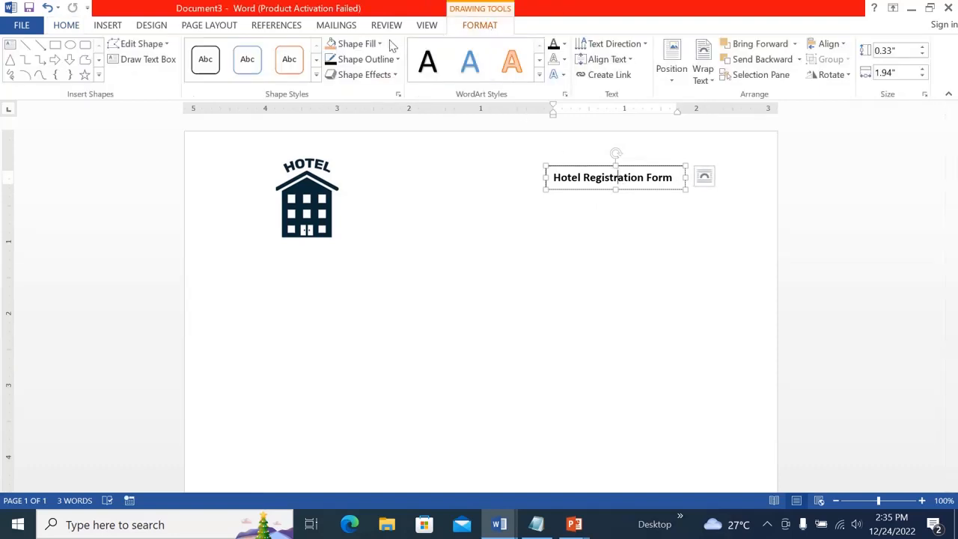
click(368, 60)
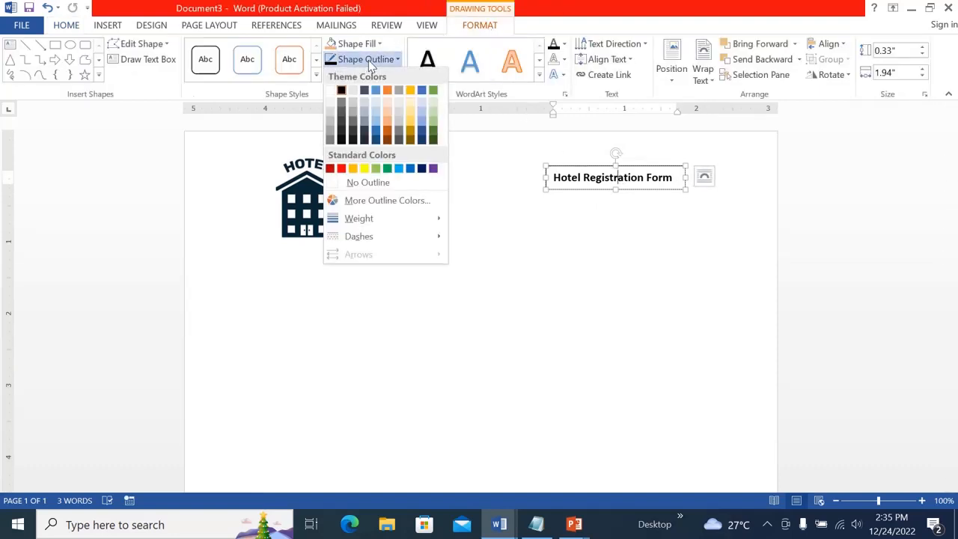
click(338, 183)
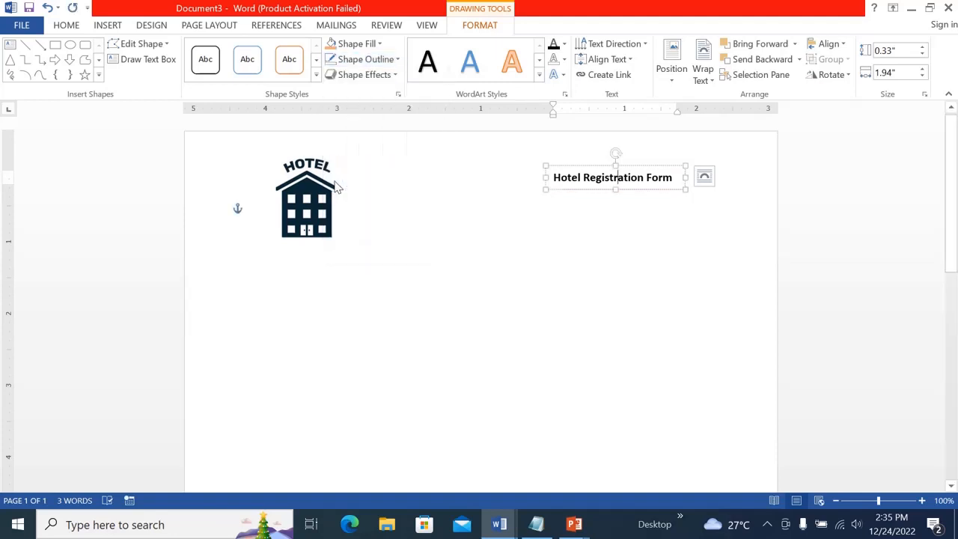
click(593, 236)
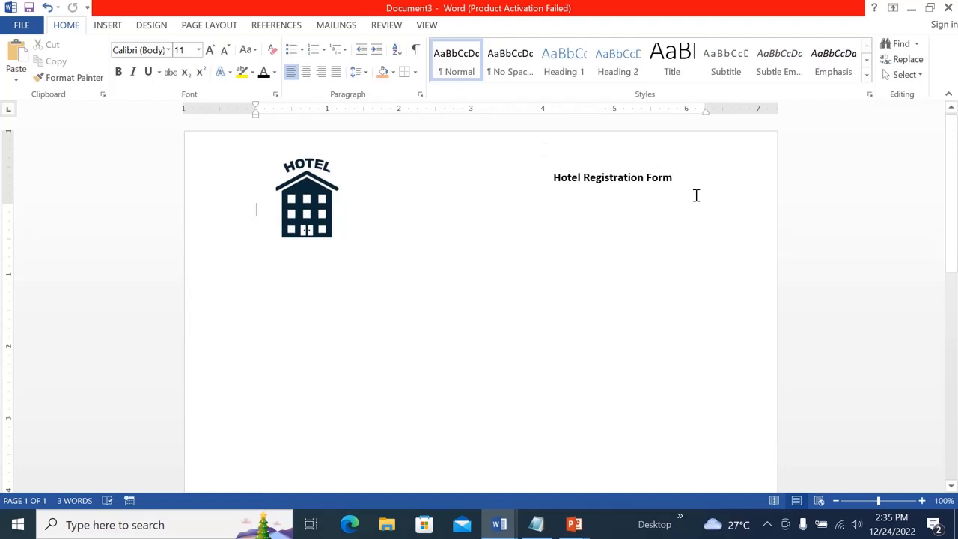
click(610, 175)
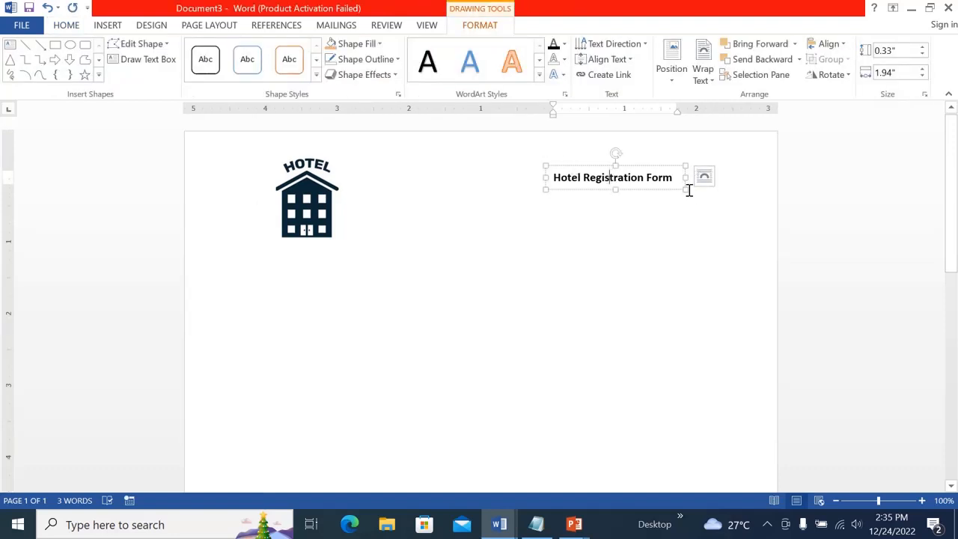
mouse_move(685, 190)
mouse_down()
mouse_move(693, 194)
mouse_move(682, 187)
mouse_up()
click(626, 233)
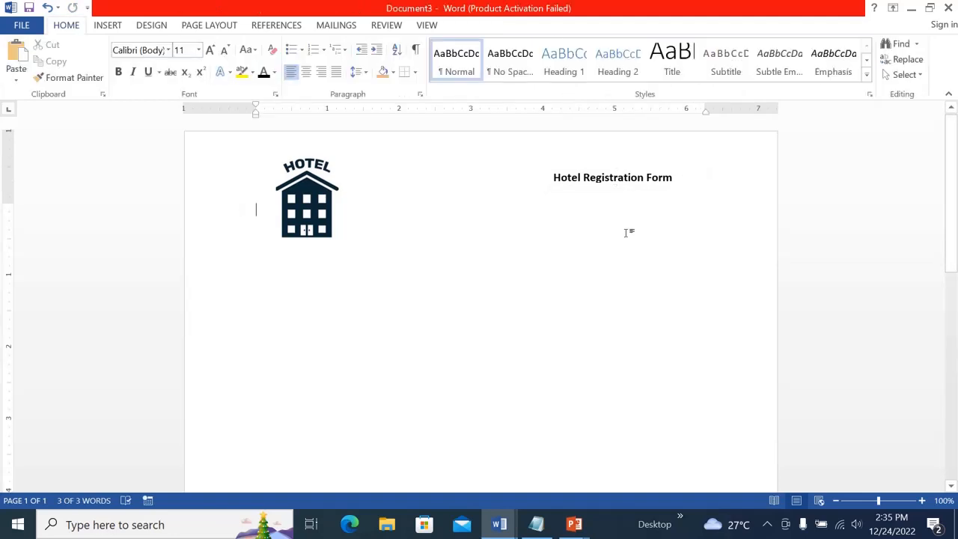
Draw a new text box about 0.54 by 1.99 inches just below the title
click(114, 28)
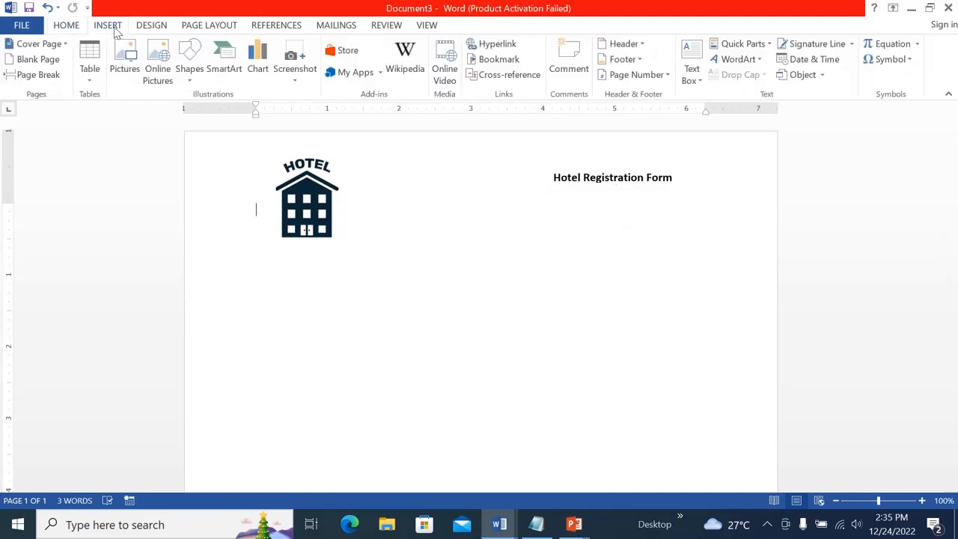
click(700, 82)
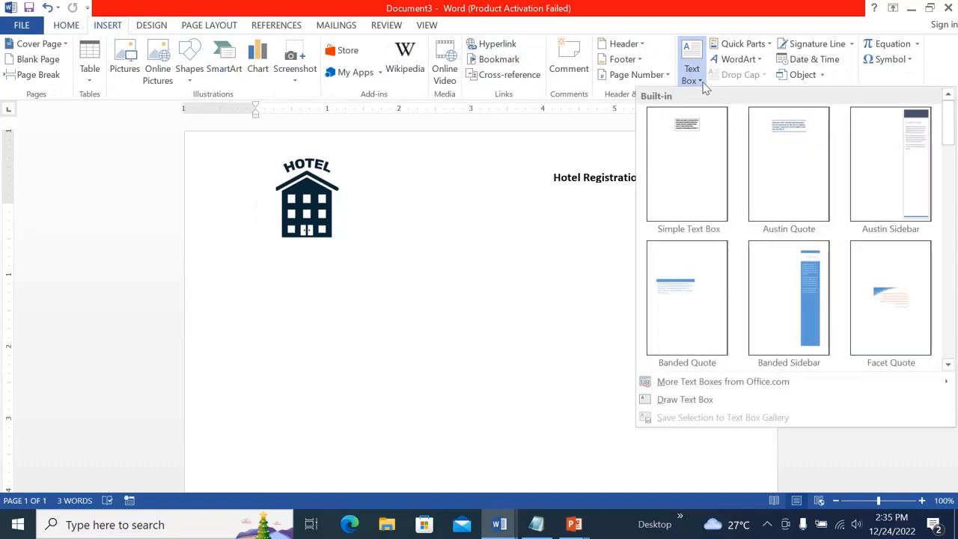
click(708, 397)
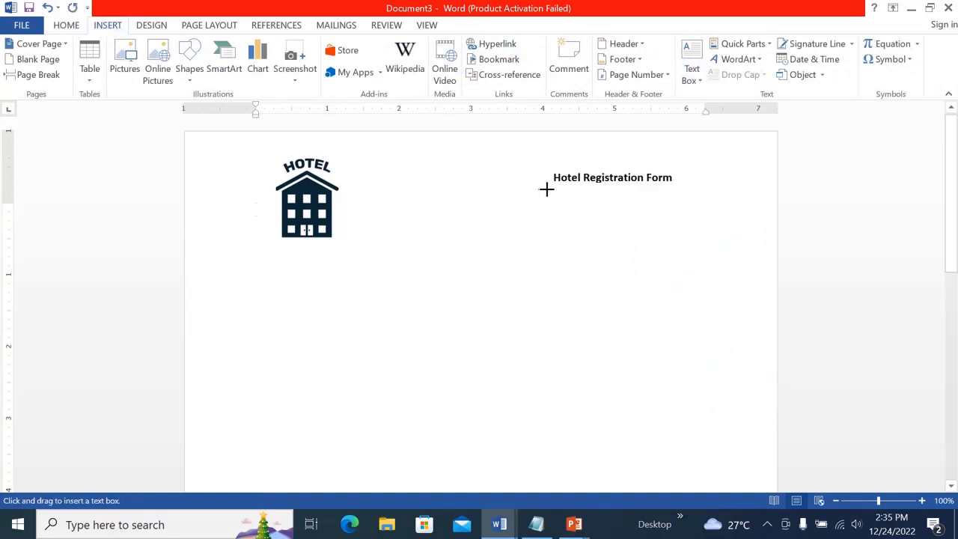
drag(546, 189, 685, 225)
drag(689, 226, 689, 226)
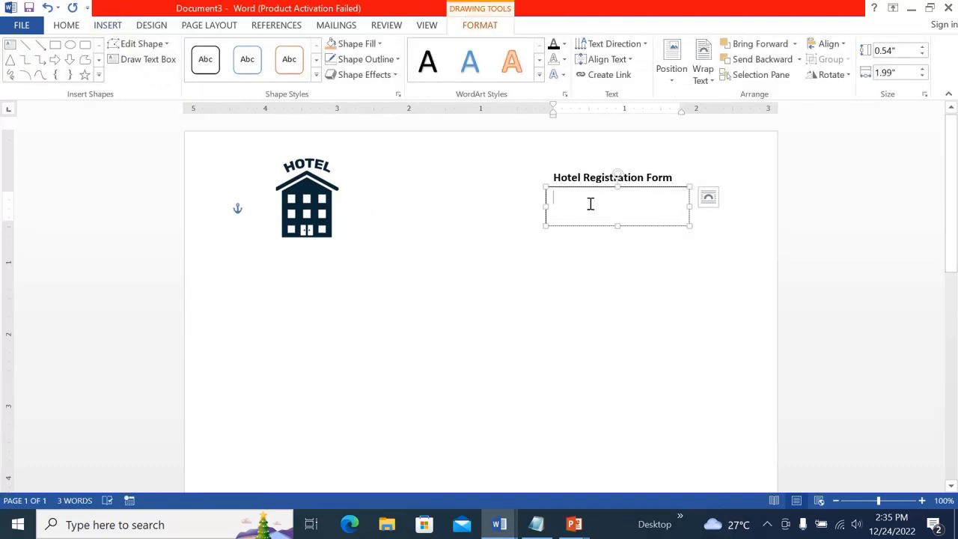
Enter the description "Here, you can learn to create fillable form in word. The video will provide full description."
text(Her)
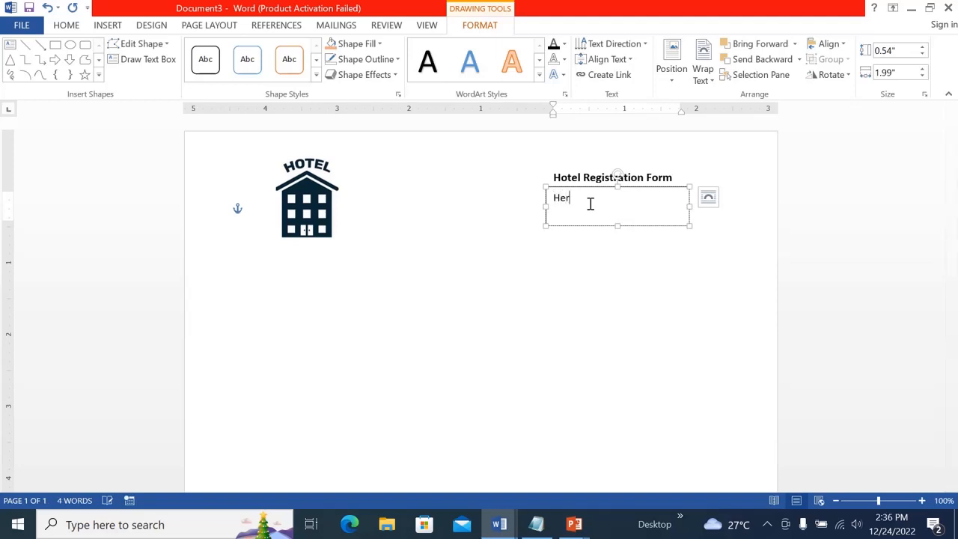
text(e, you can learn to cre)
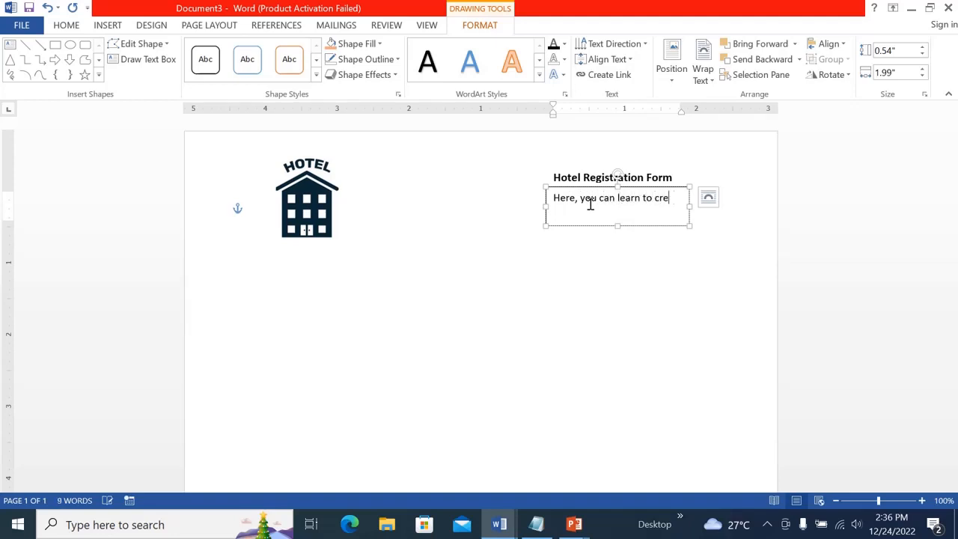
text(ate fillable fil)
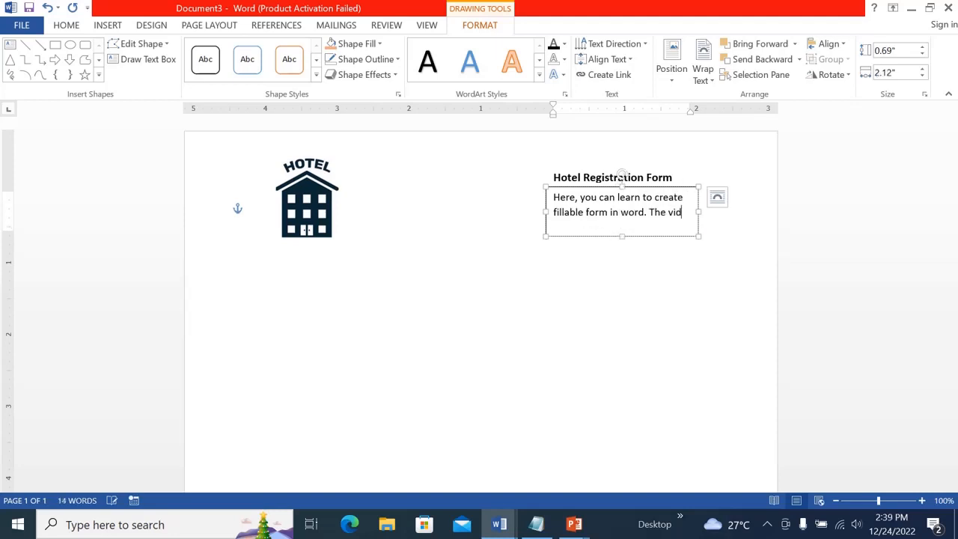
text(eo wi)
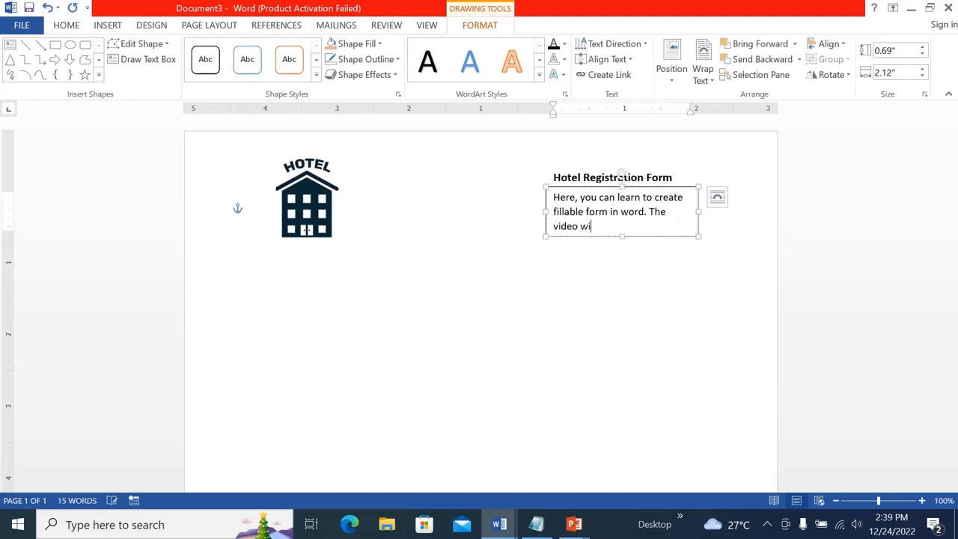
text(ll provide full descri)
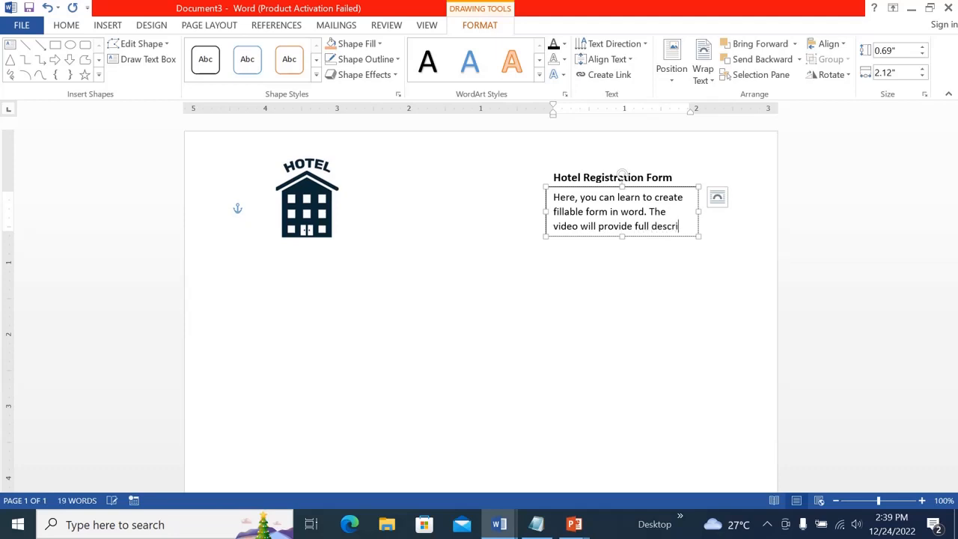
text(ption.)
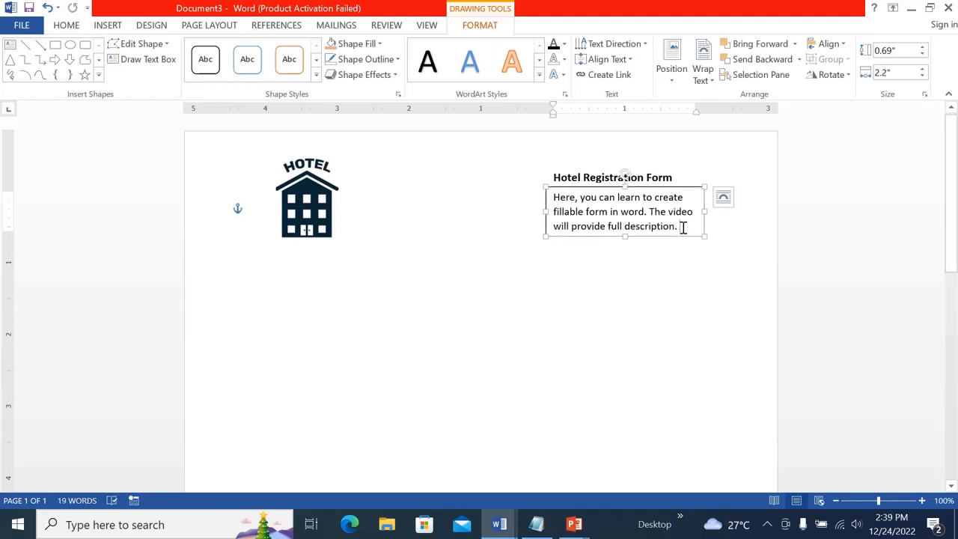
Set the description text to size 9 and remove the description text box's outline
drag(683, 227, 558, 198)
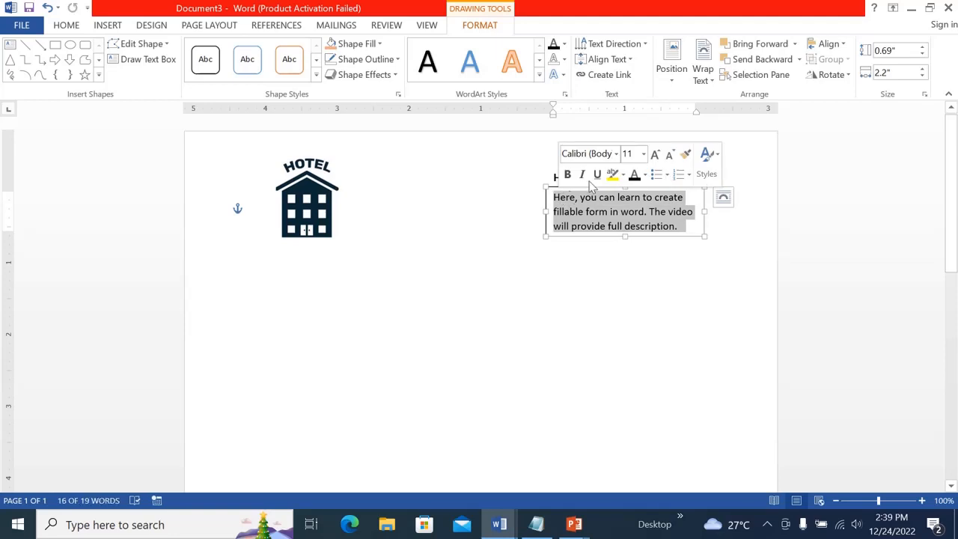
click(644, 155)
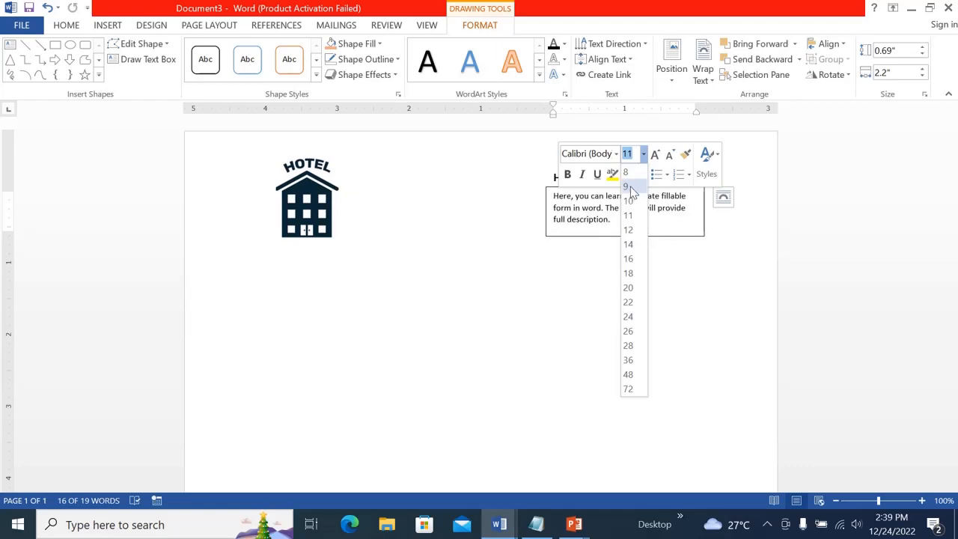
click(628, 186)
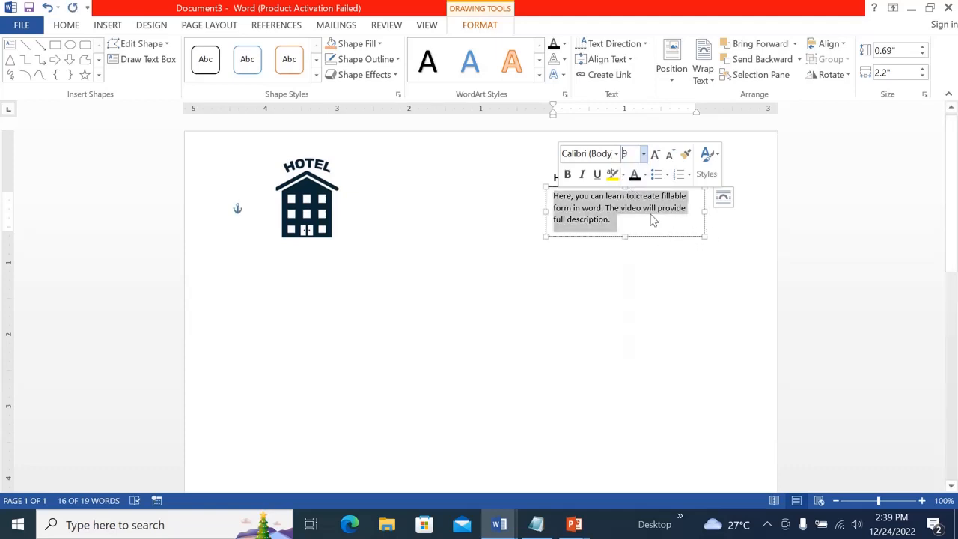
click(663, 274)
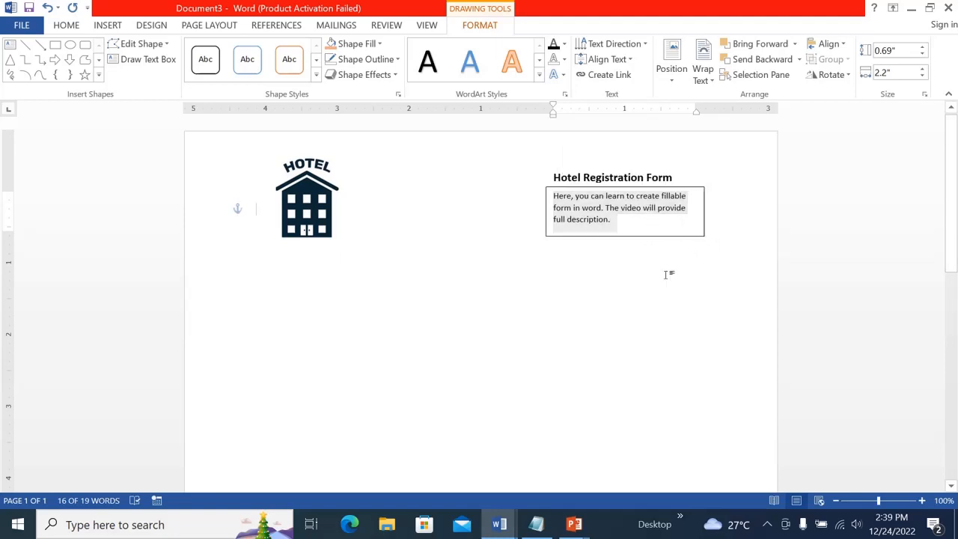
click(578, 212)
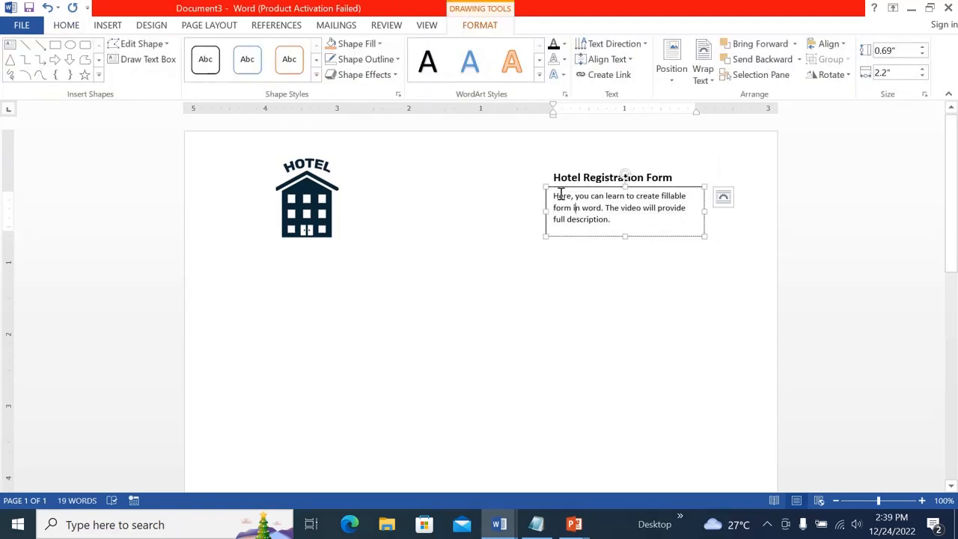
click(373, 60)
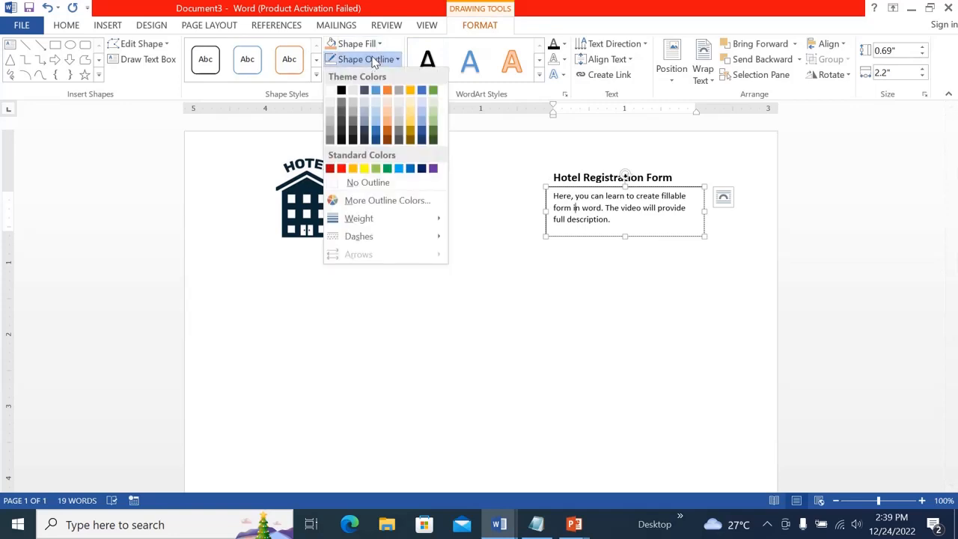
click(344, 183)
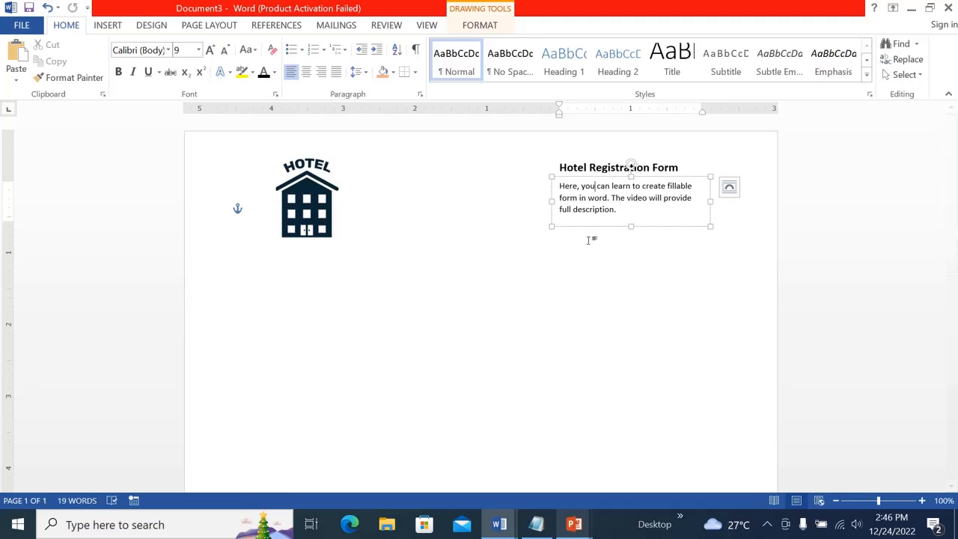
Group the title and description text boxes together
click(599, 176)
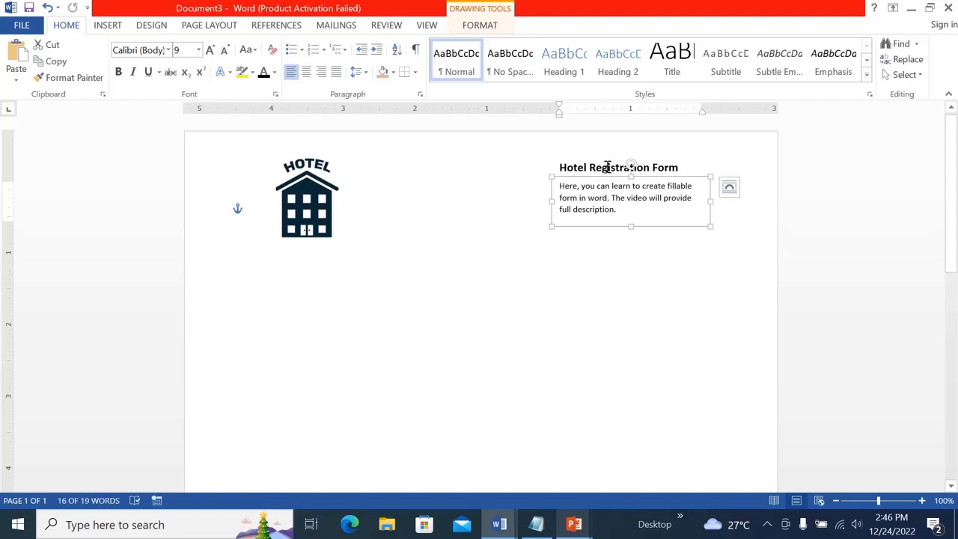
shift+click(607, 166)
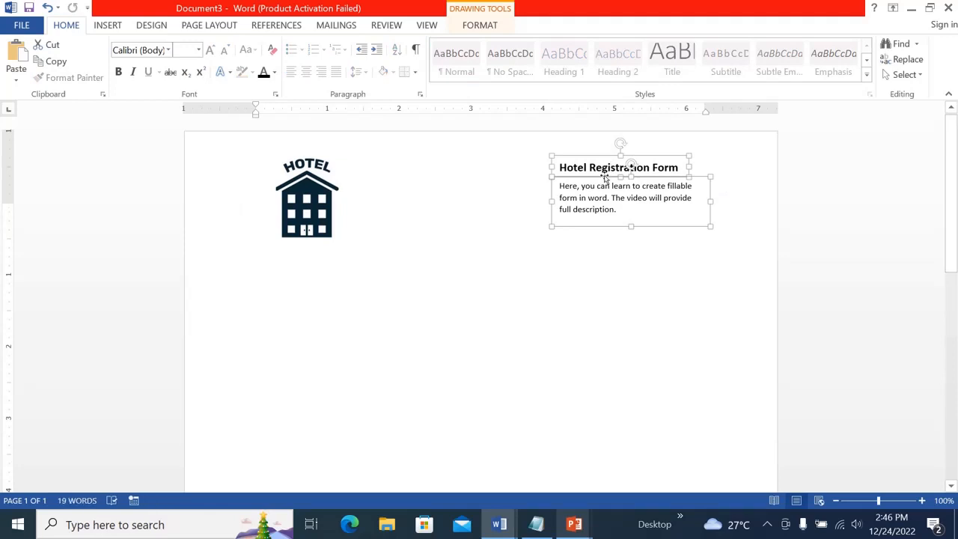
right_click(605, 175)
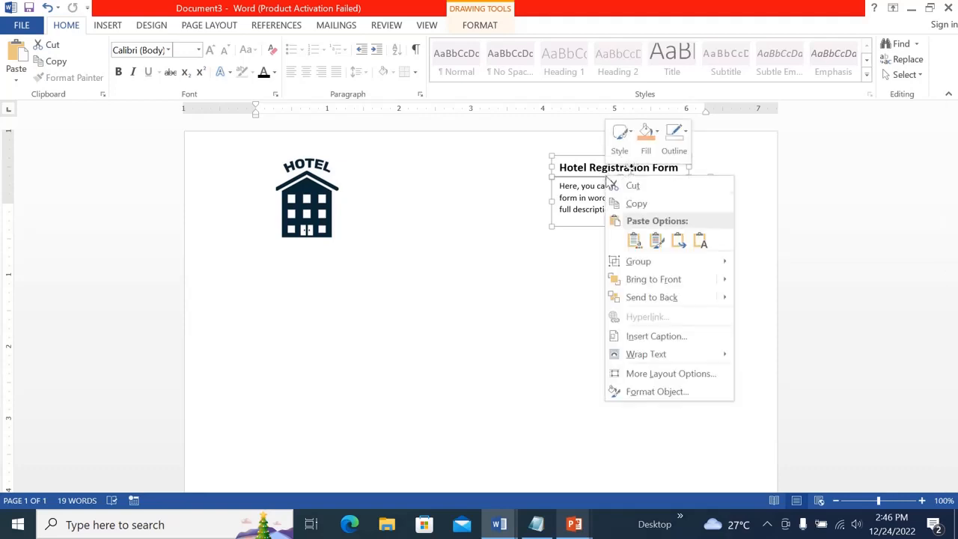
click(679, 239)
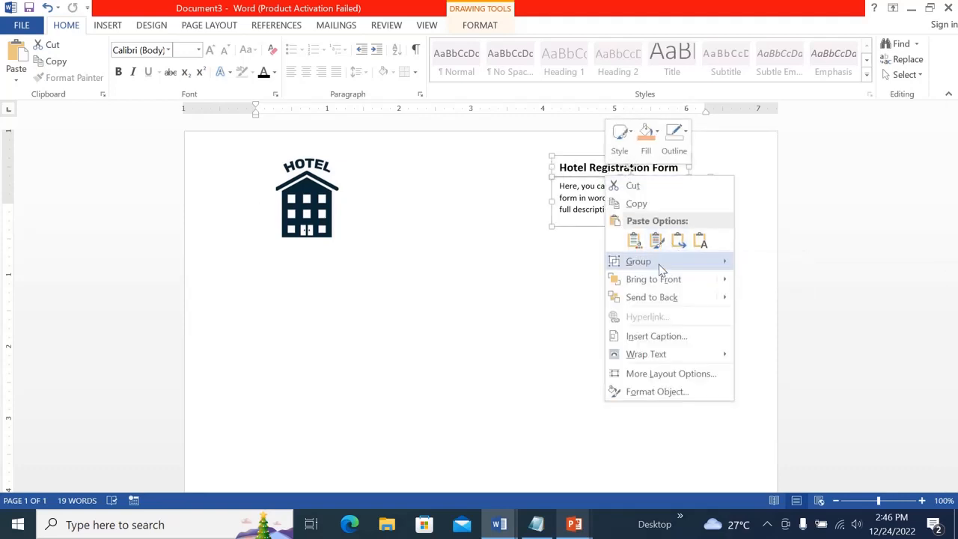
mouse_move(661, 269)
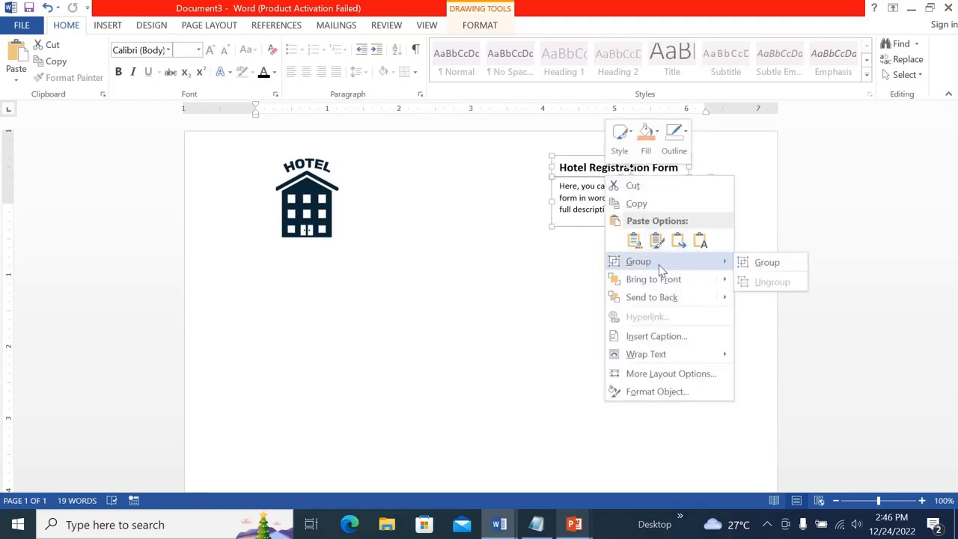
click(763, 266)
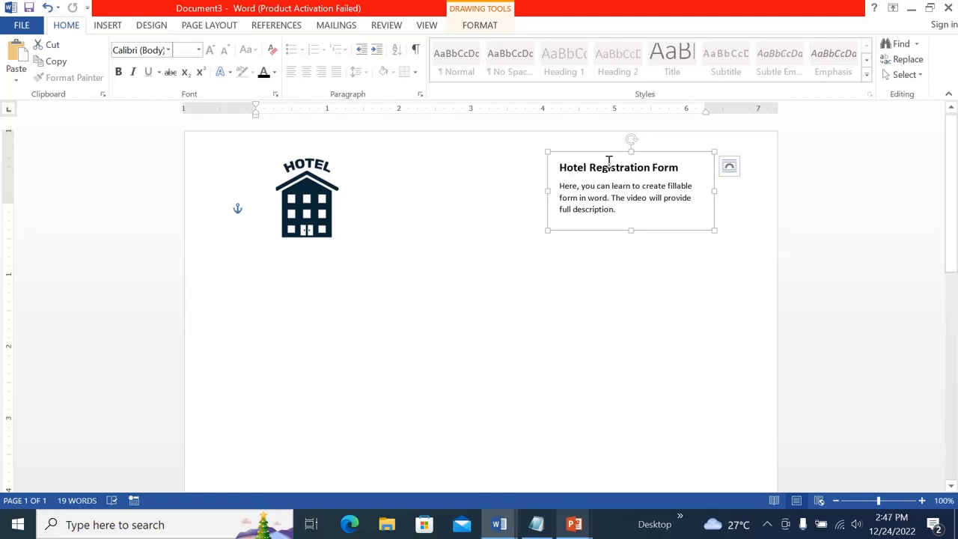
Move the grouped title and description slightly left and down
drag(606, 153, 581, 163)
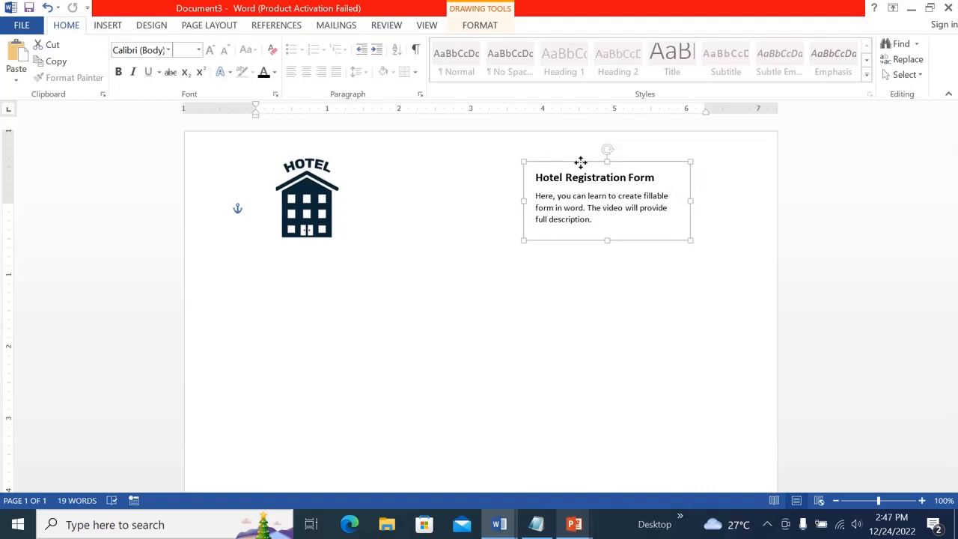
drag(582, 161, 584, 165)
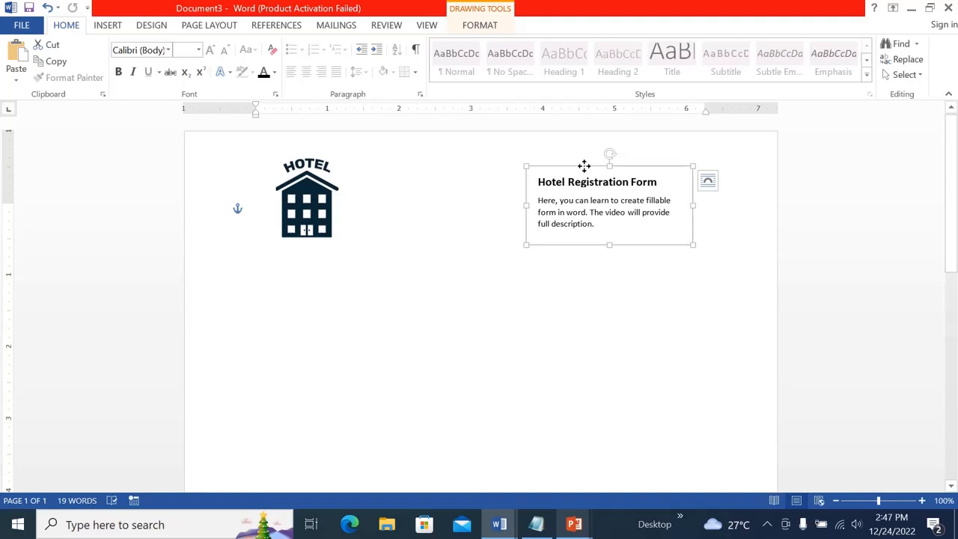
click(577, 341)
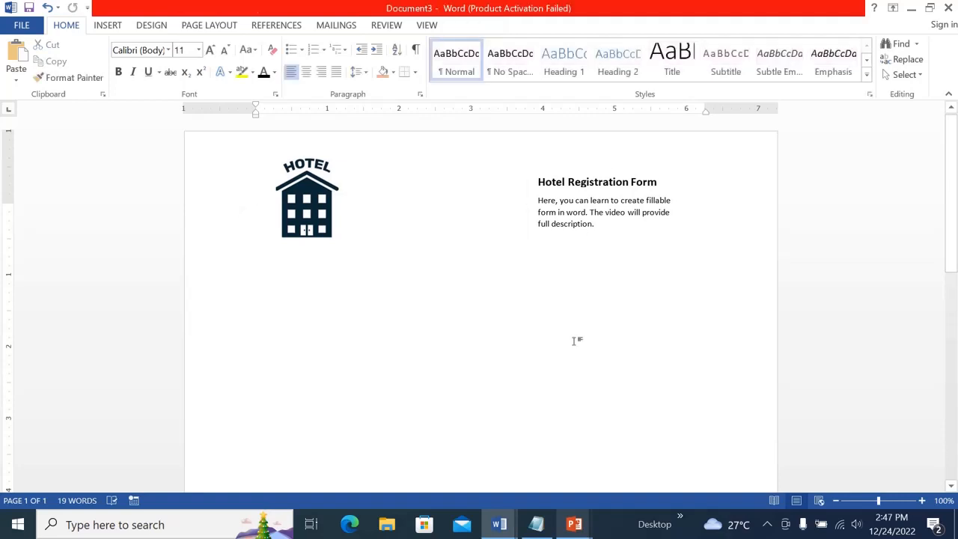
Insert a two-column, seven-row table on a new line below the hotel logo
drag(953, 213, 953, 216)
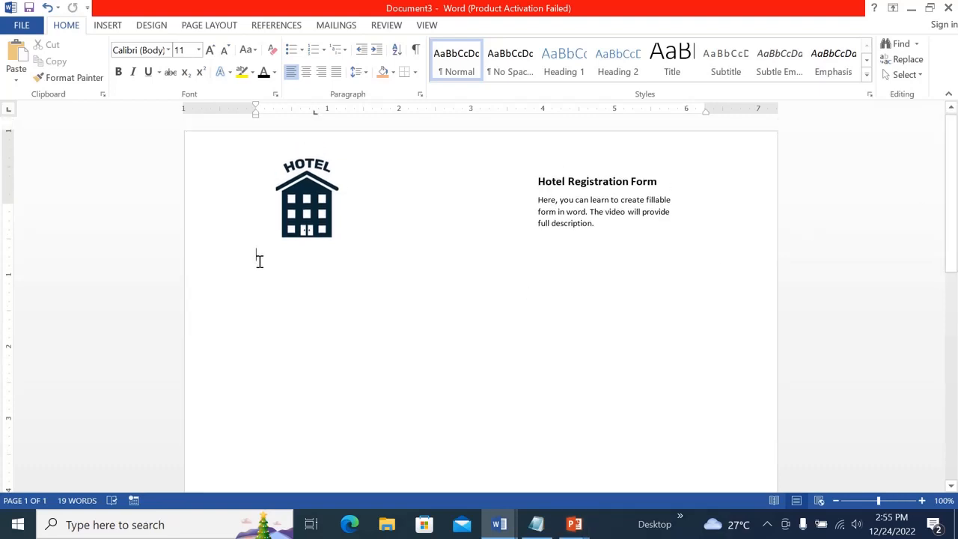
double_click(260, 261)
double_click(263, 280)
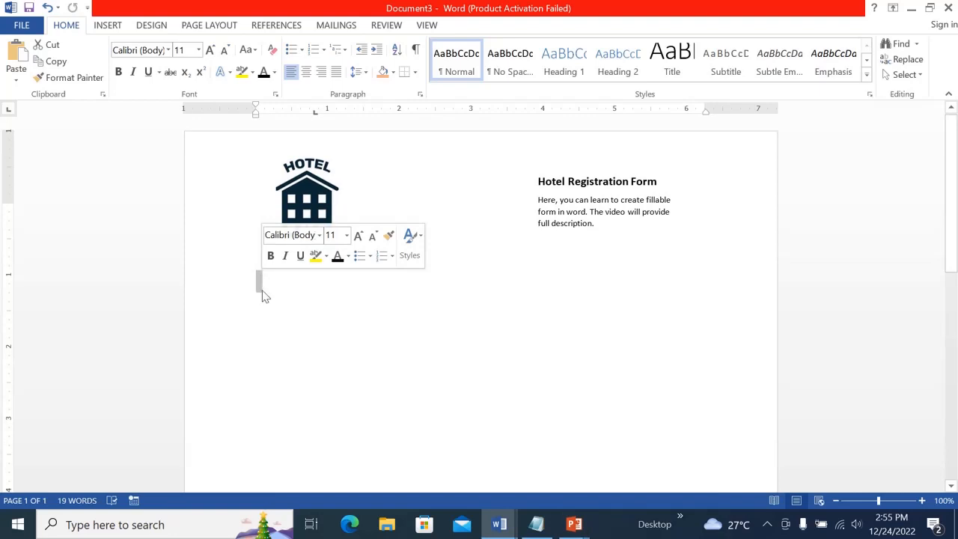
click(263, 295)
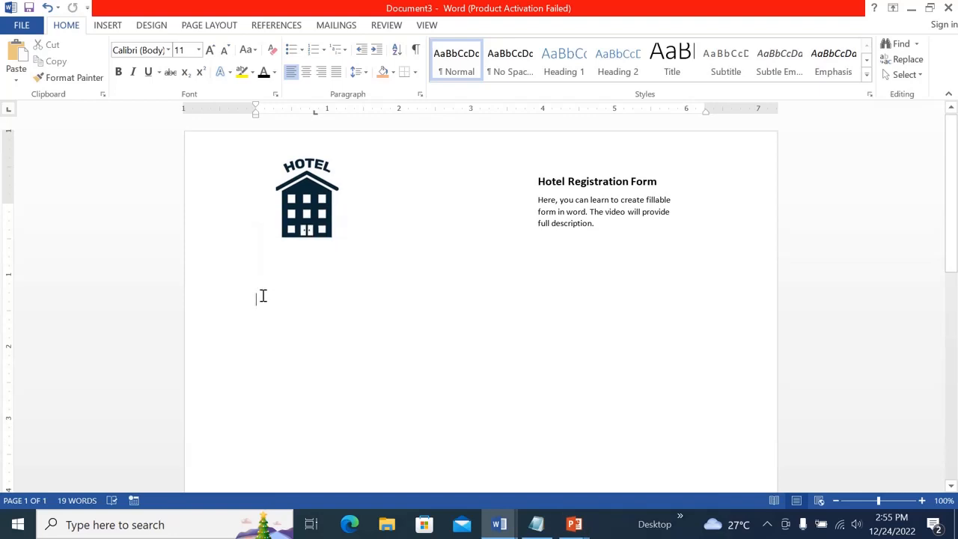
click(106, 30)
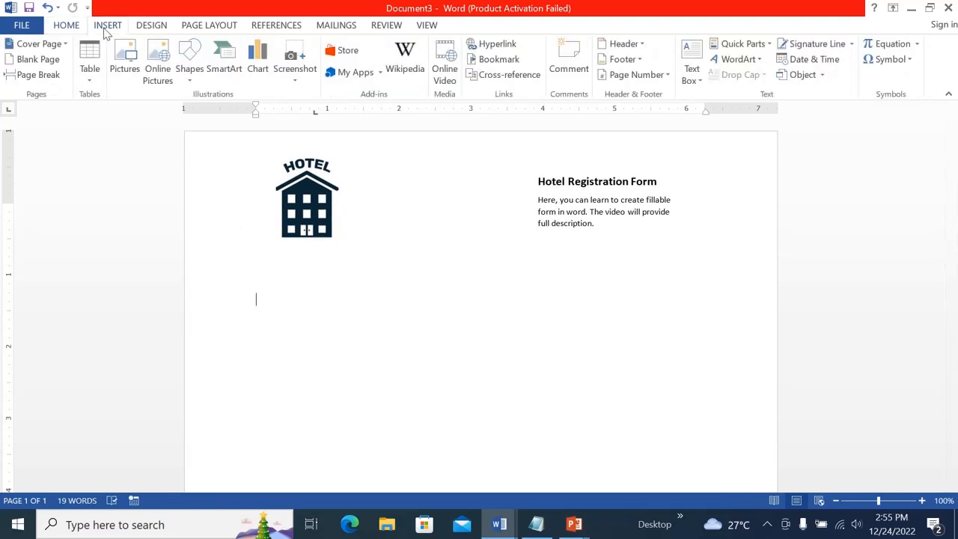
click(95, 80)
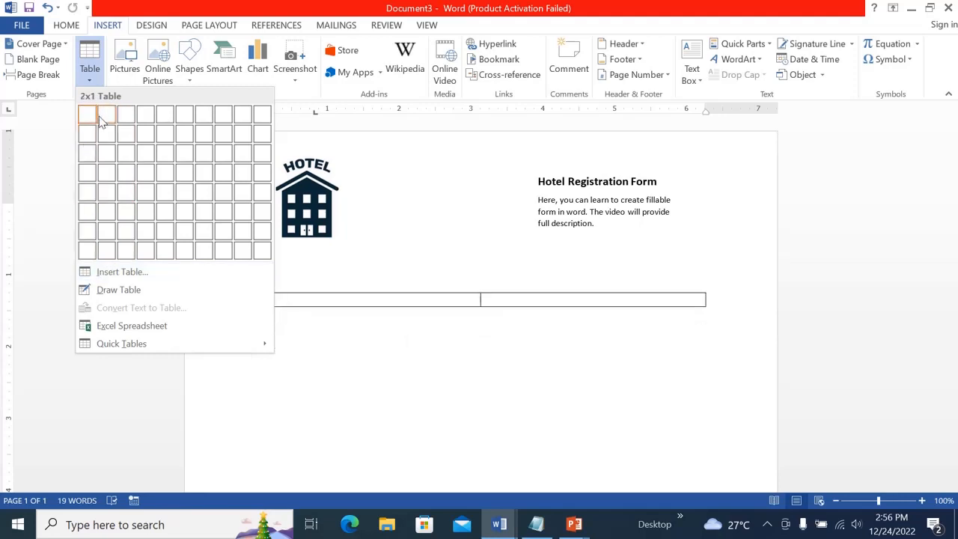
click(104, 230)
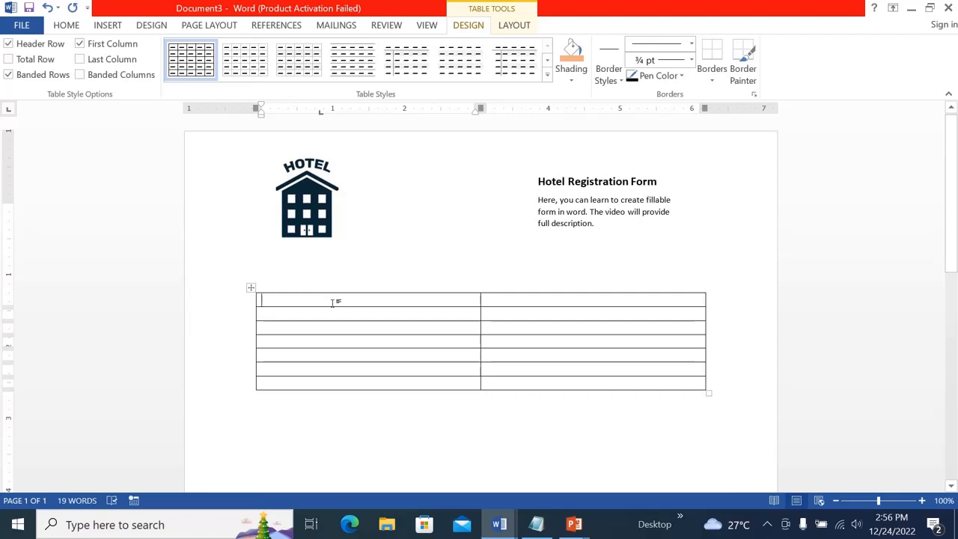
Enter Personal Information, First Name, Last Name and Address in the first column's top four cells
text(Personal )
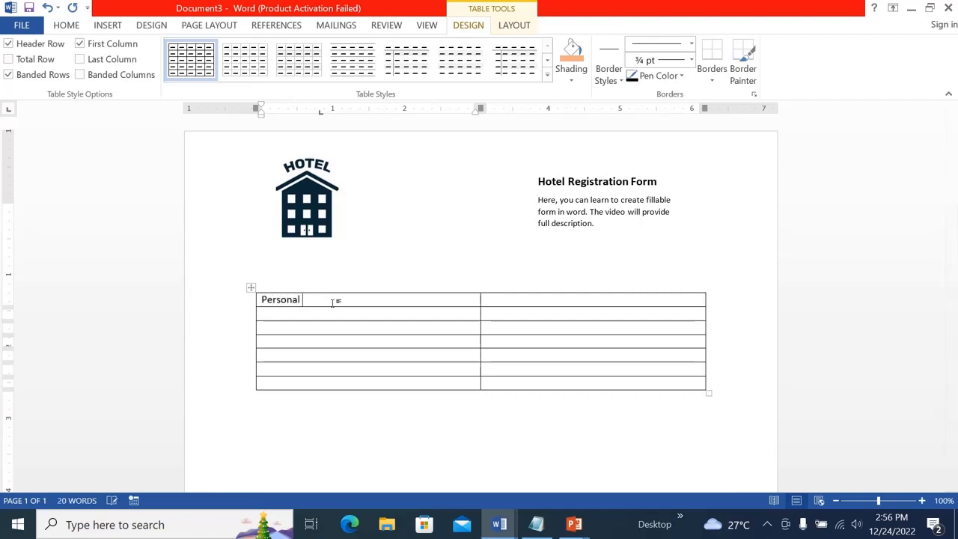
text(Information)
click(335, 316)
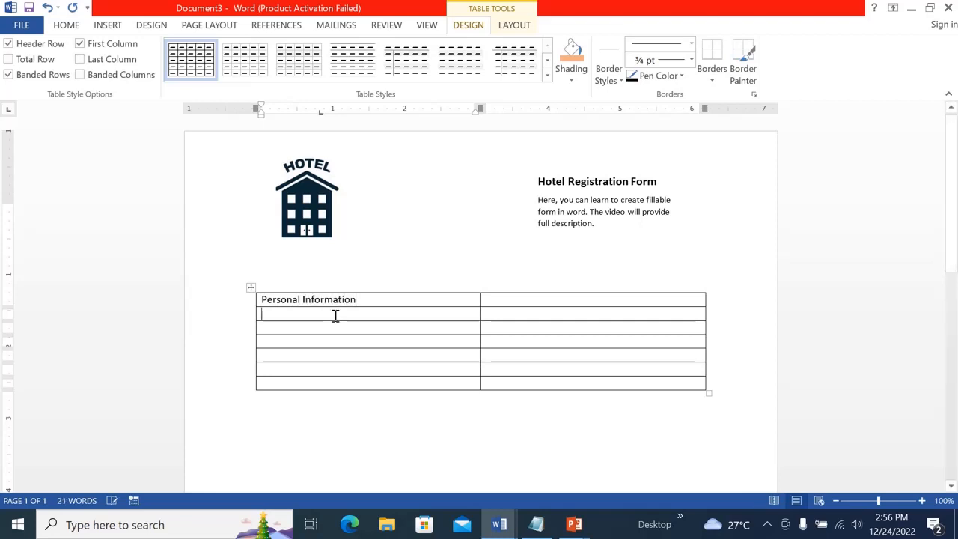
text(First Name )
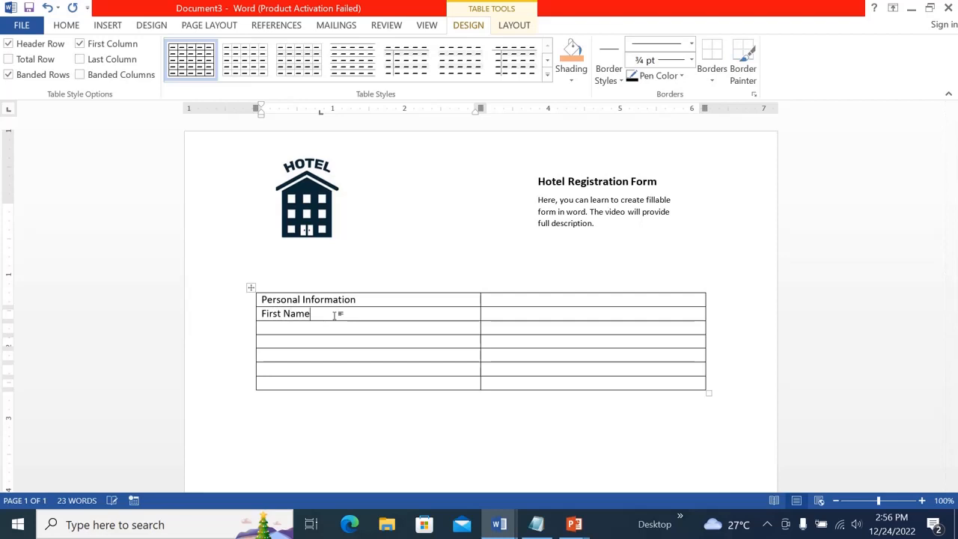
text(Last Name )
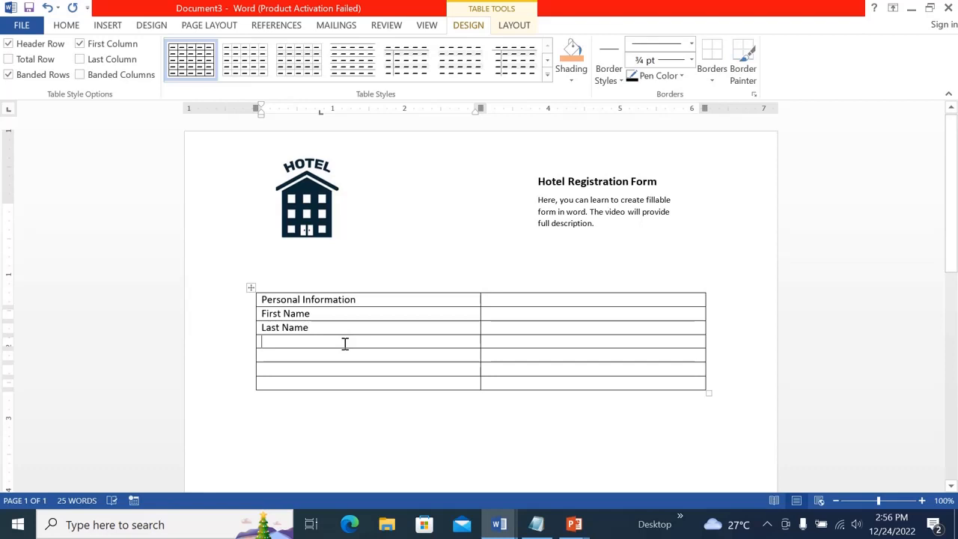
text(Addre)
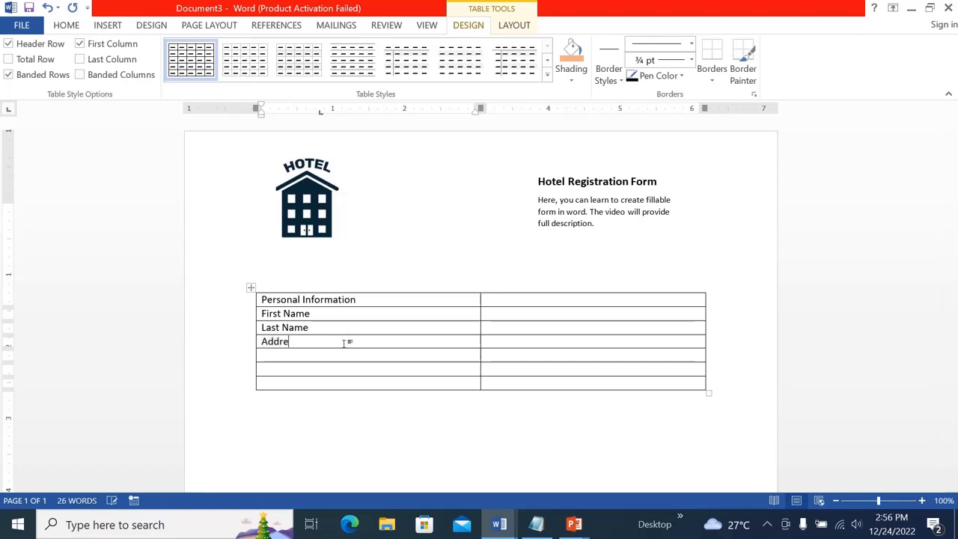
text(ss)
Enter E-mail, Phone Number and Additional Guests in the remaining first-column cells
click(344, 356)
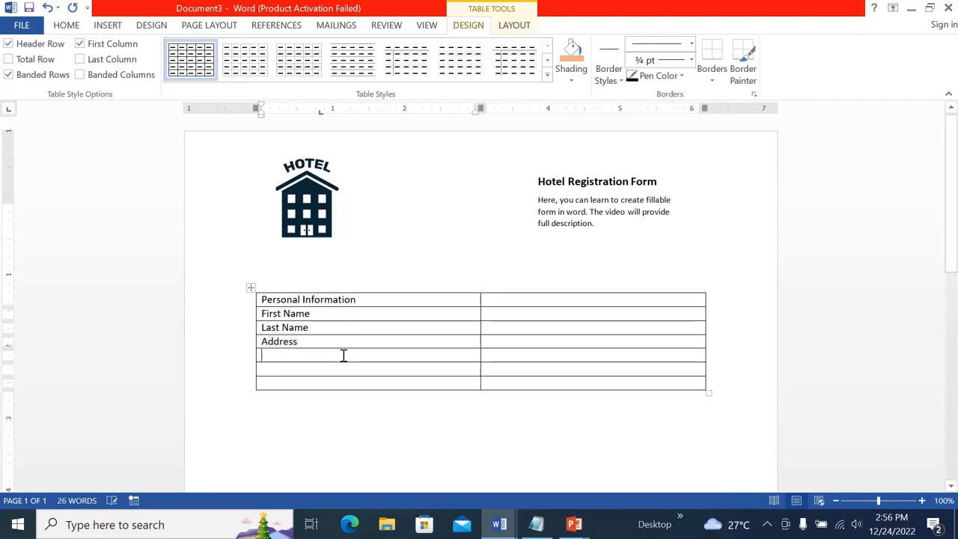
text(E-mail )
text(Phone )
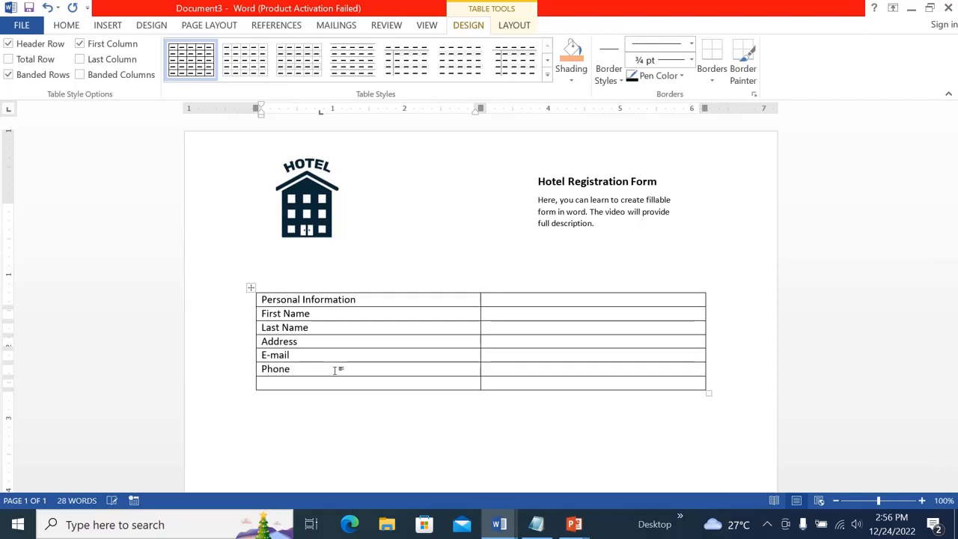
text(Number )
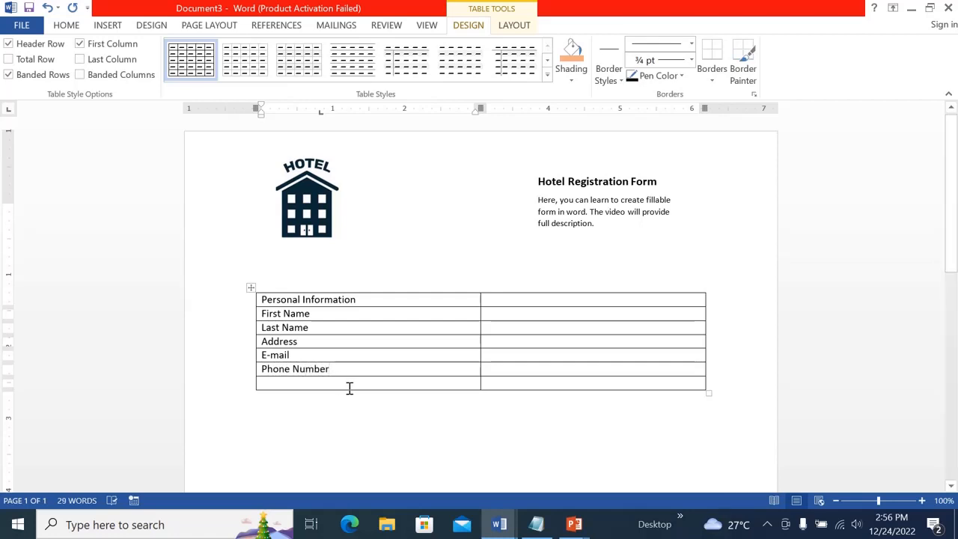
text(Additional )
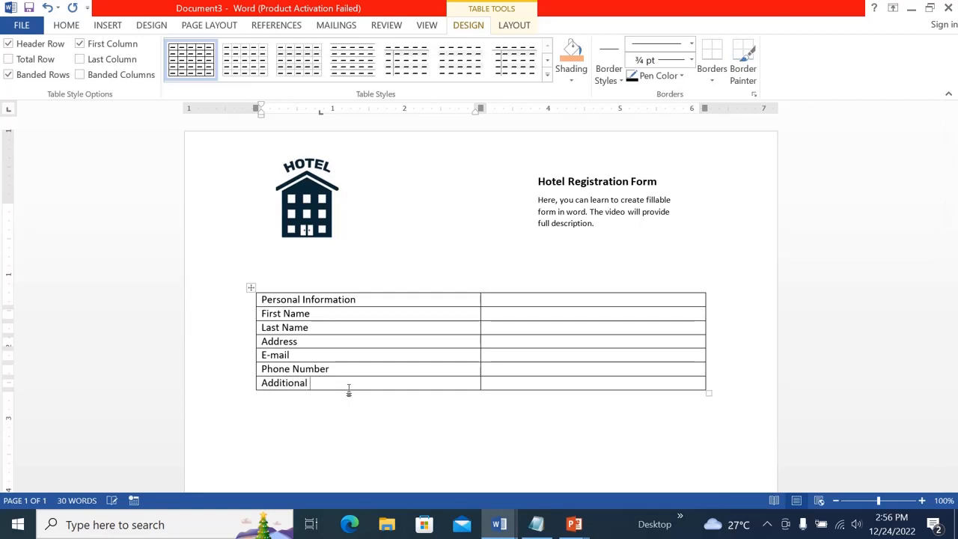
text(Guests)
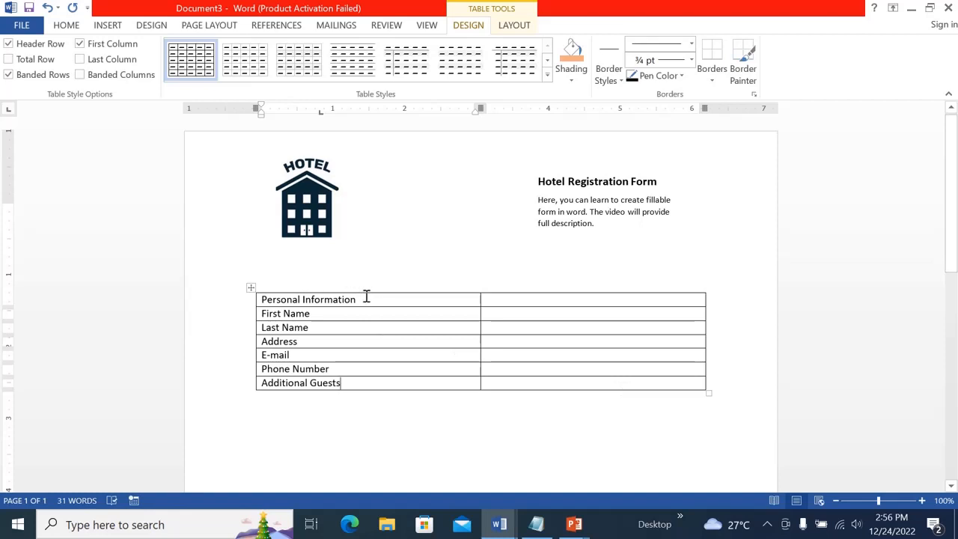
Make the Personal Information heading bold at font size 12
drag(366, 298, 268, 299)
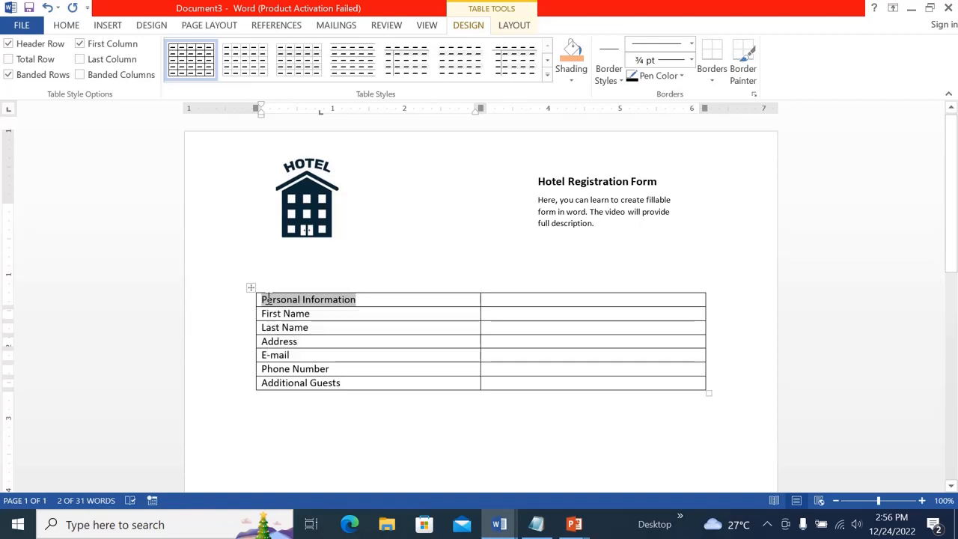
key(ctrl+b)
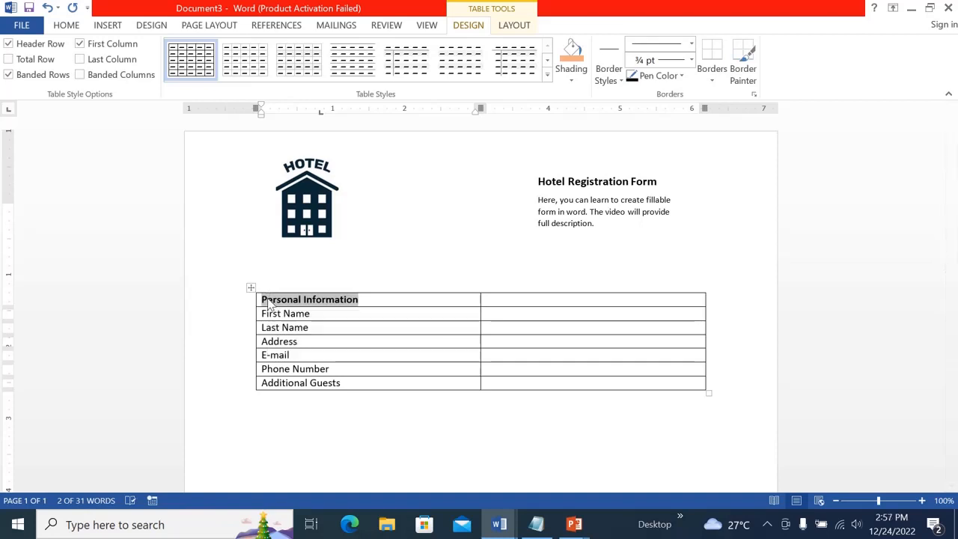
click(74, 27)
click(198, 49)
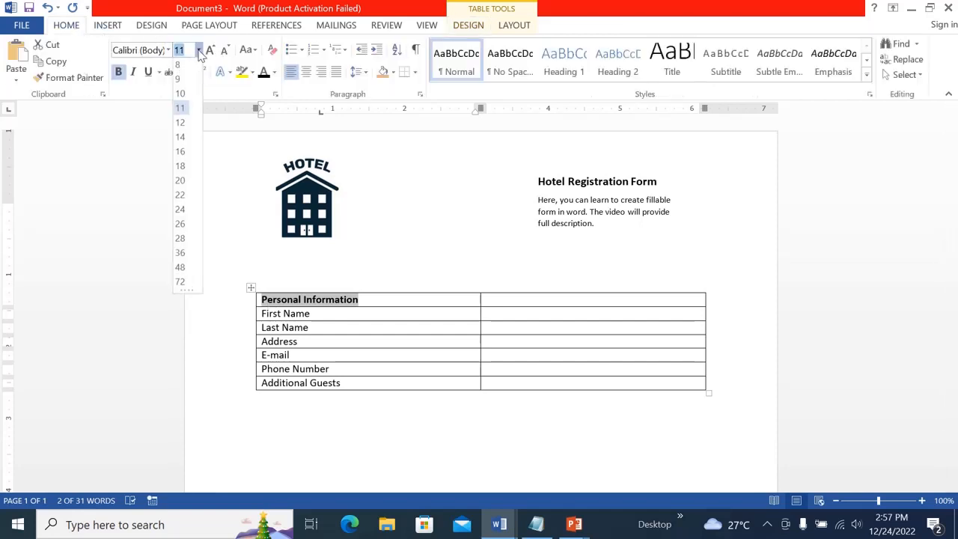
click(184, 125)
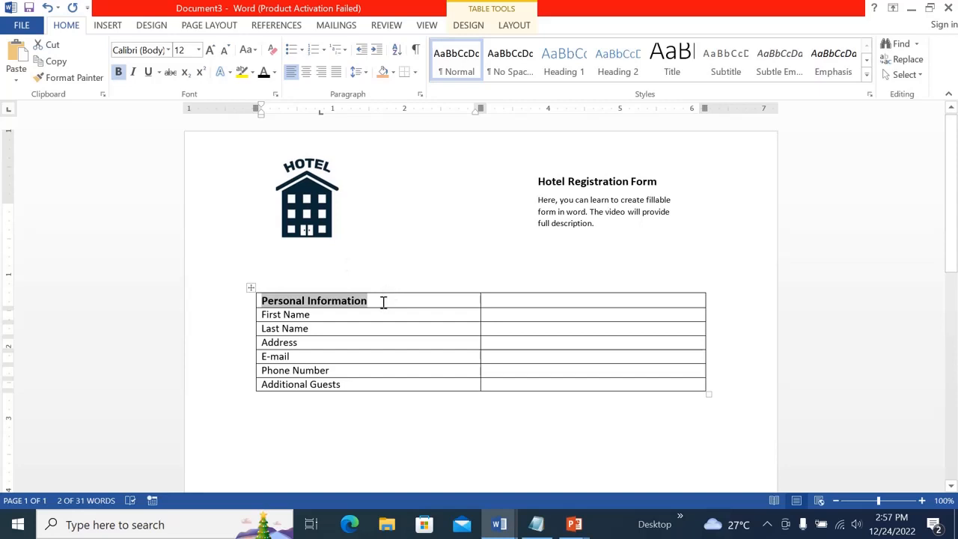
key(ctrl+shift+period)
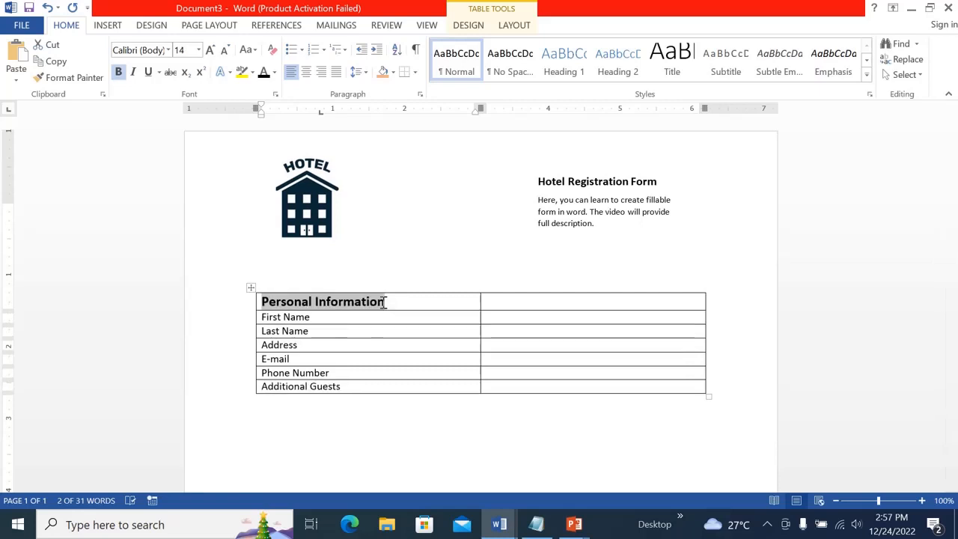
key(ctrl+bracketleft)
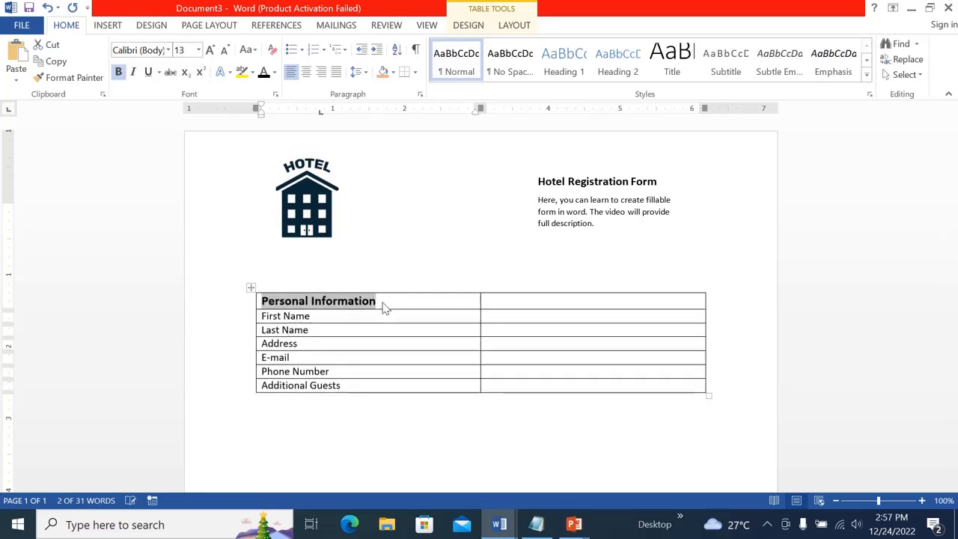
key(ctrl+bracketleft)
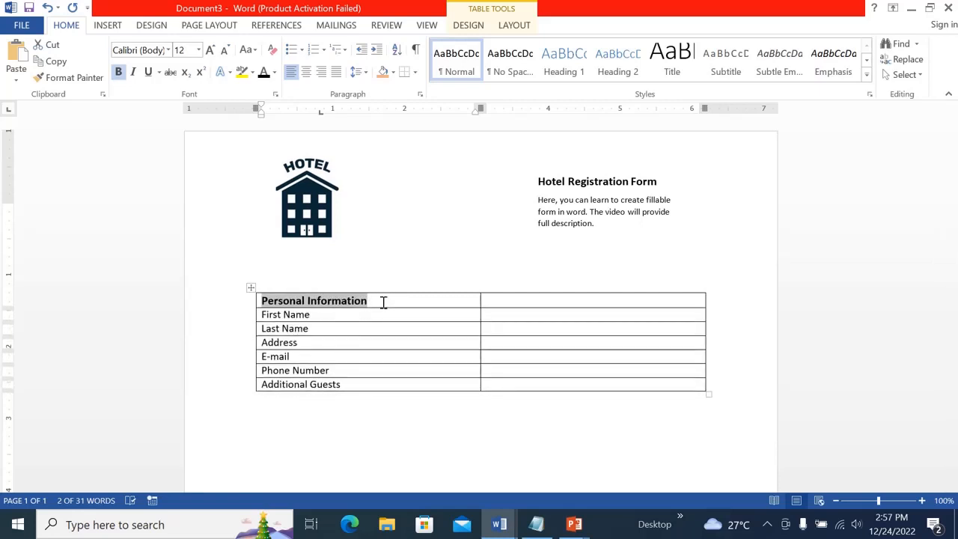
Shade the Personal Information cell with a light orange fill
click(400, 314)
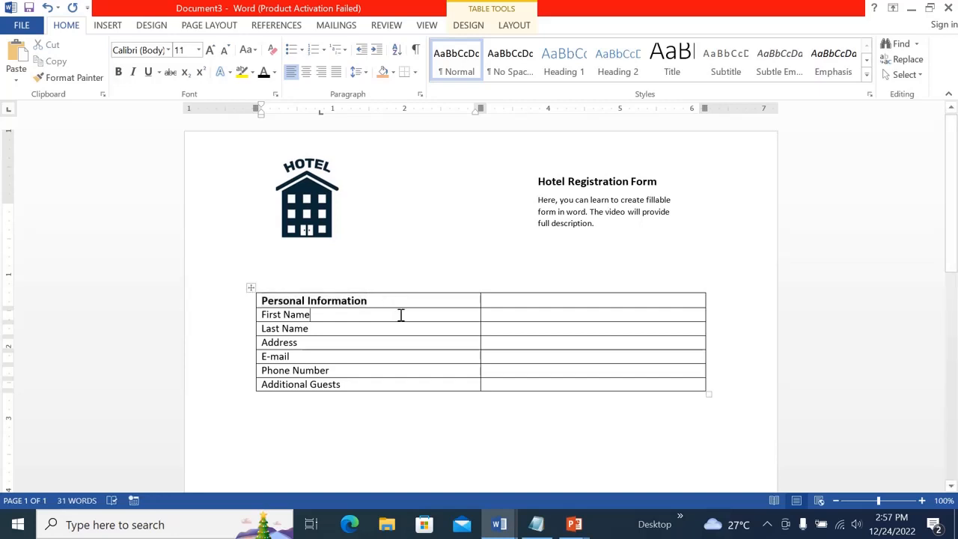
click(256, 300)
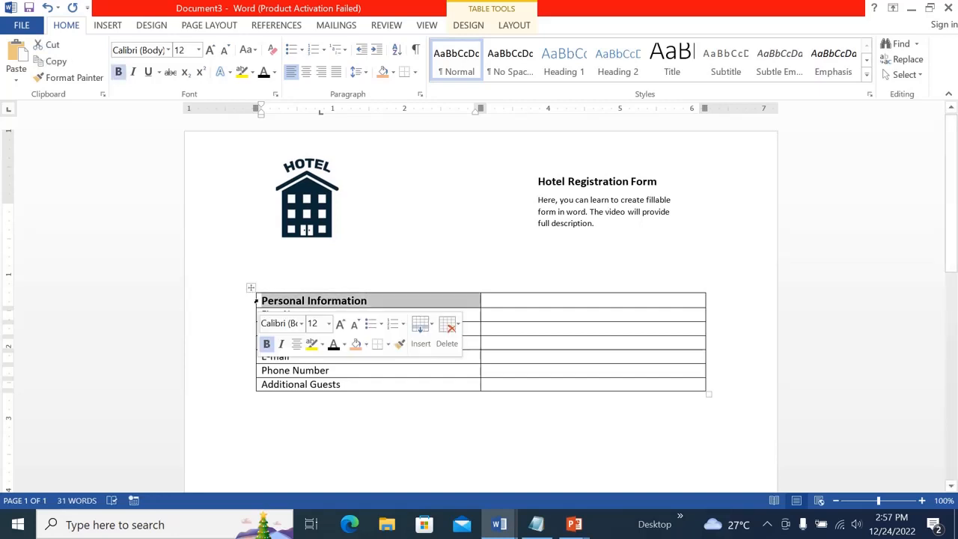
click(464, 26)
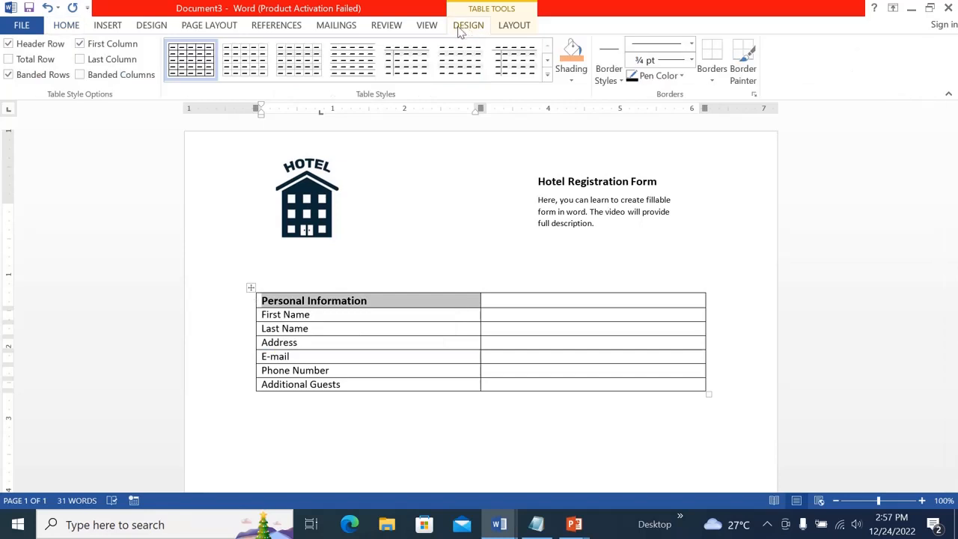
click(572, 81)
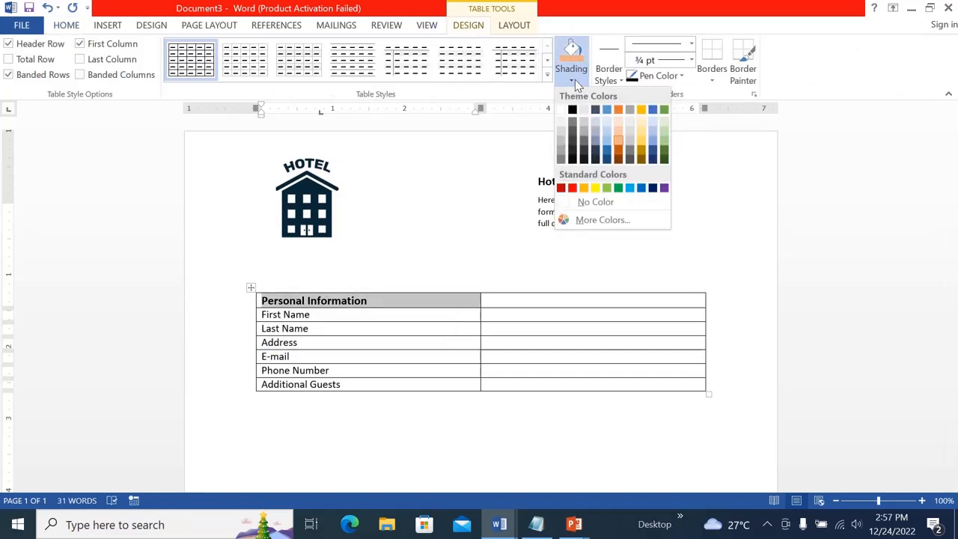
click(621, 140)
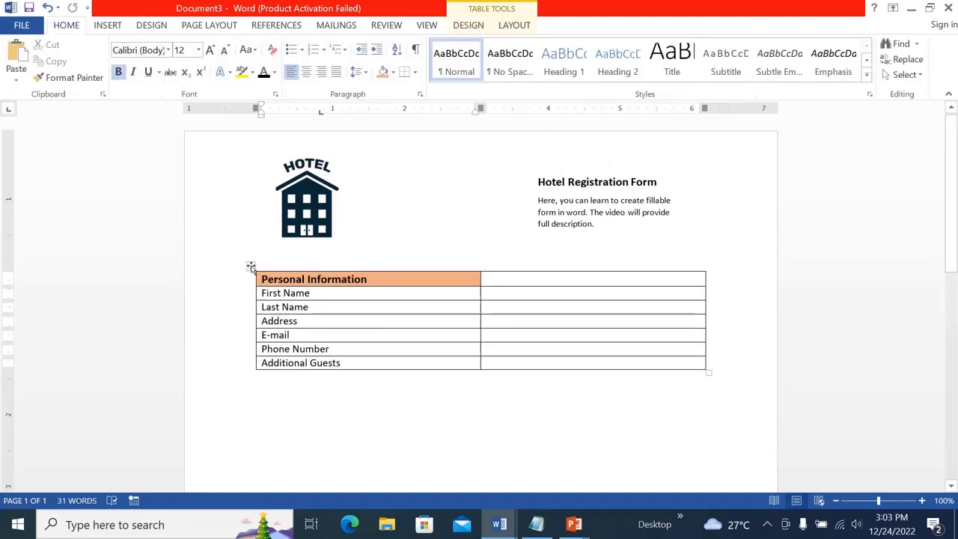
Move the table up closer to the logo and narrow its first column by shifting the divider left
click(251, 268)
click(253, 255)
drag(249, 249, 250, 250)
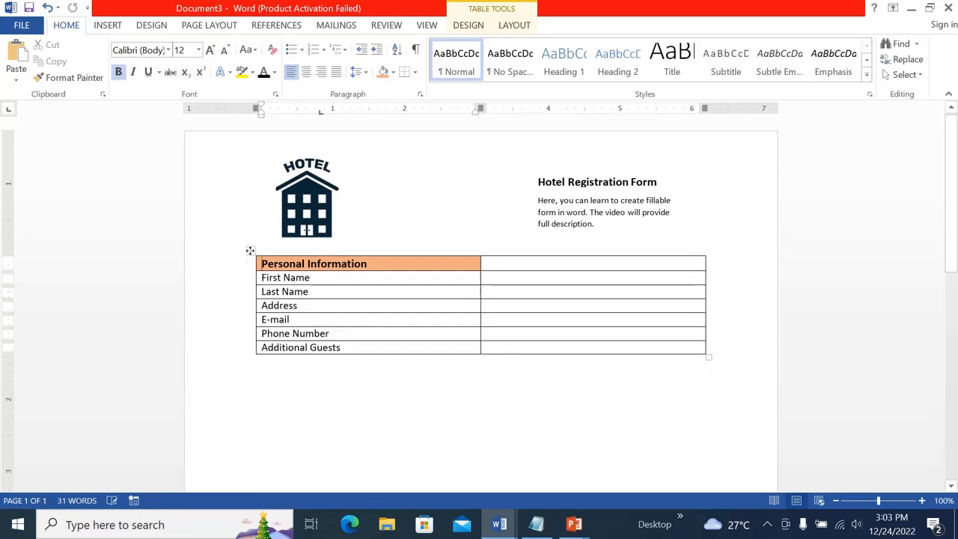
drag(482, 277, 494, 277)
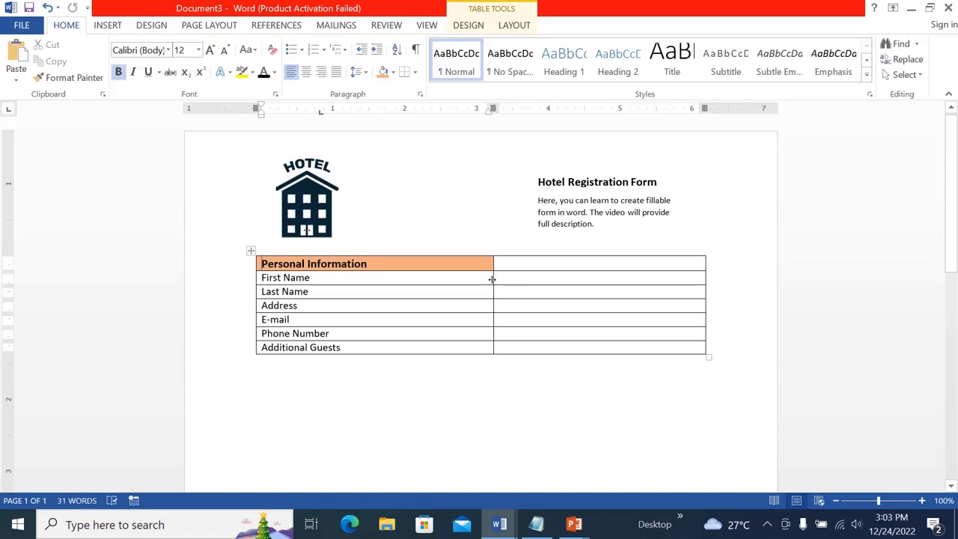
drag(492, 279, 390, 280)
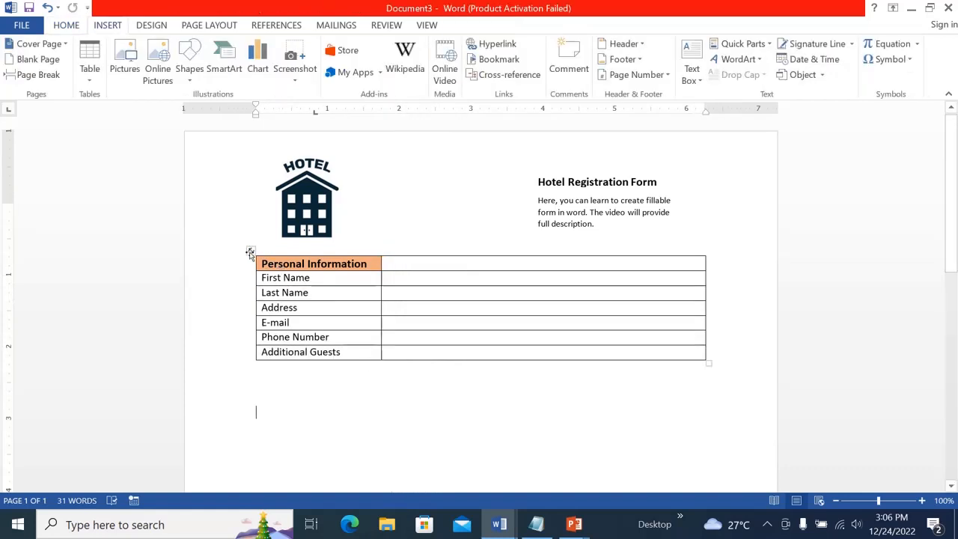
Select the whole table and set its row height to 0.3"
click(251, 251)
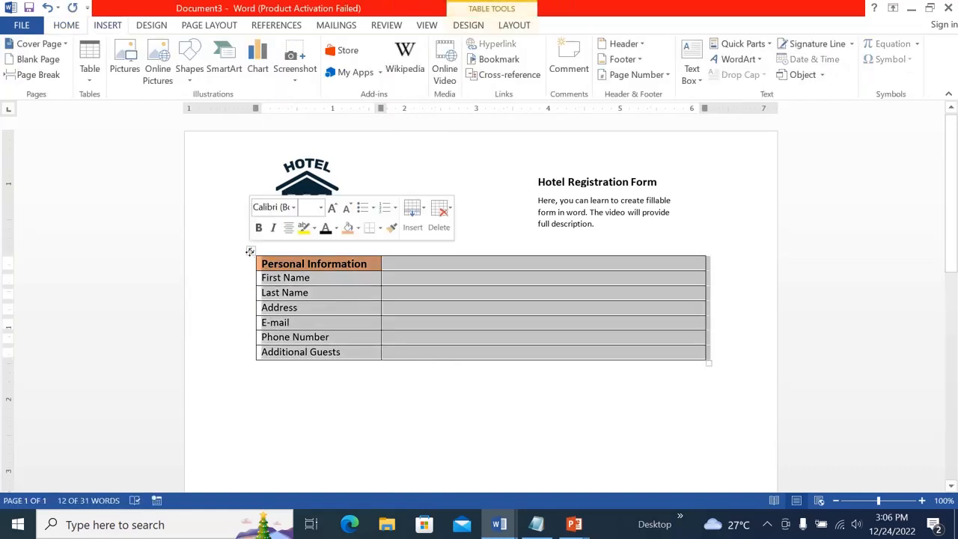
click(520, 27)
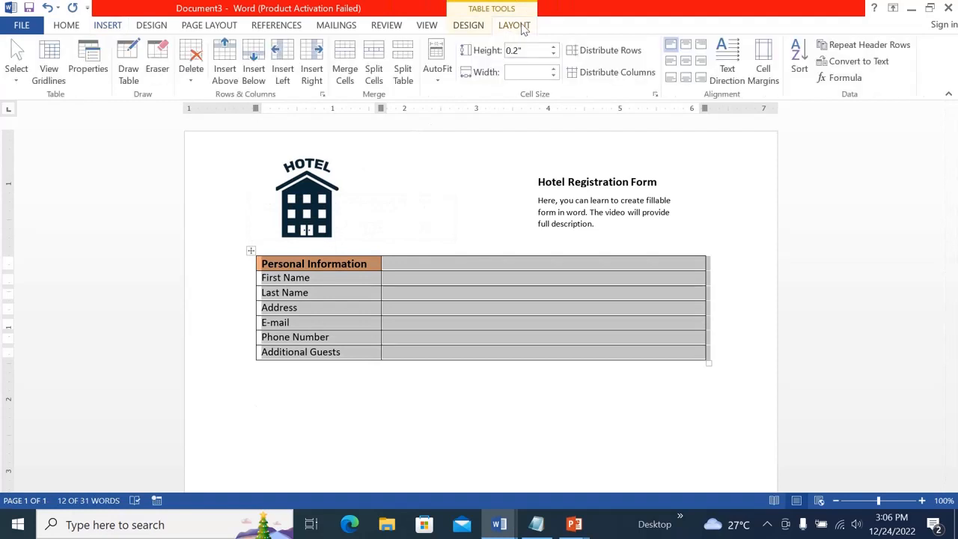
click(553, 47)
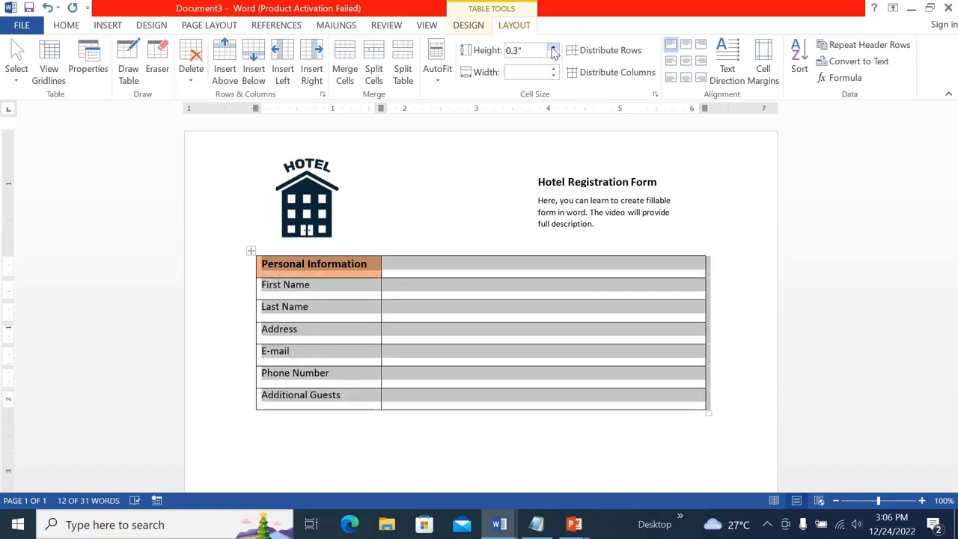
click(437, 214)
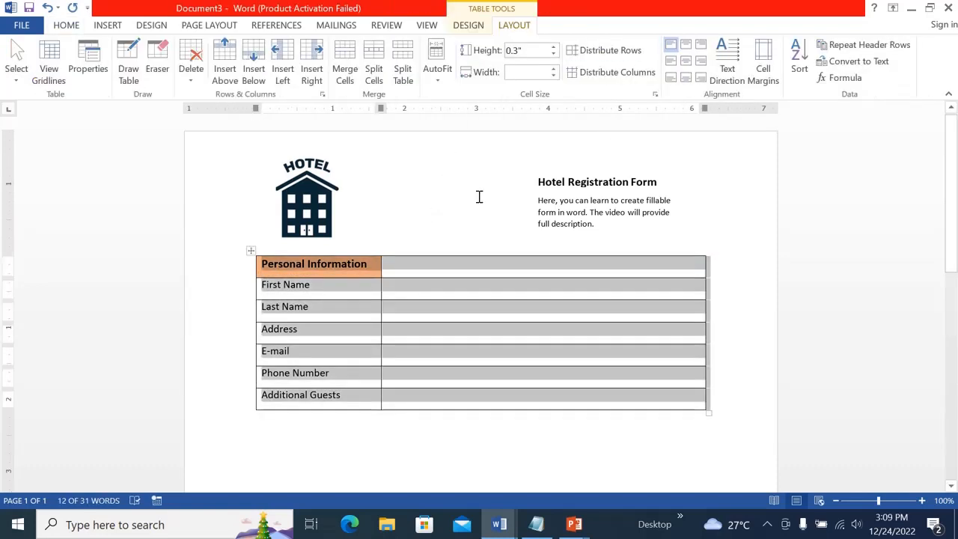
Align the table text center-left and add a new bottom row labelled Date of arrival
click(671, 63)
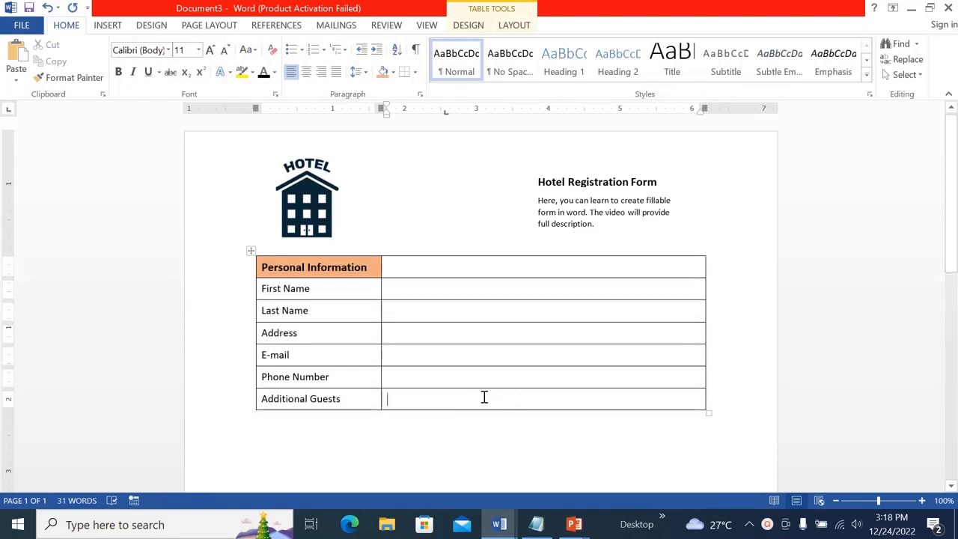
key(Tab)
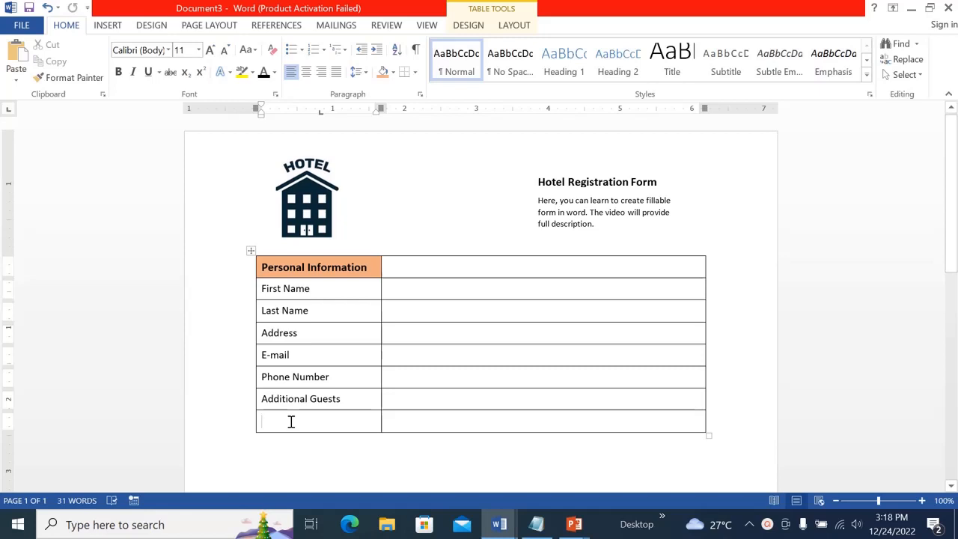
text(Date of arrival)
Set the Address row height to 0.8"
click(418, 330)
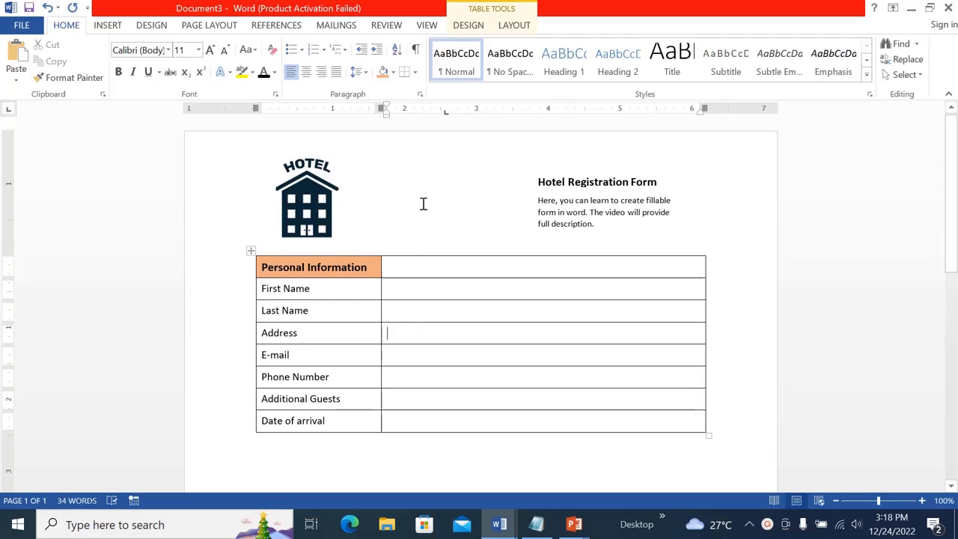
click(512, 27)
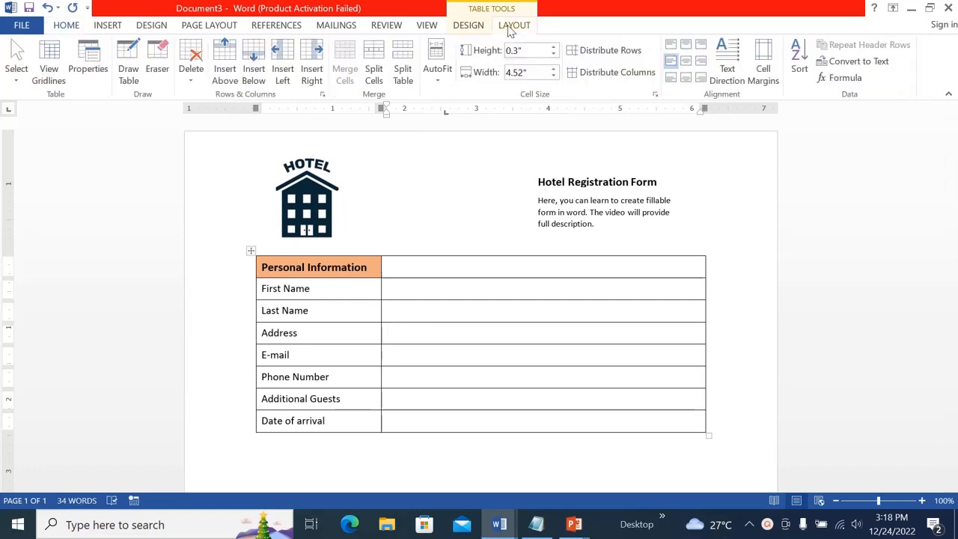
click(554, 47)
click(554, 48)
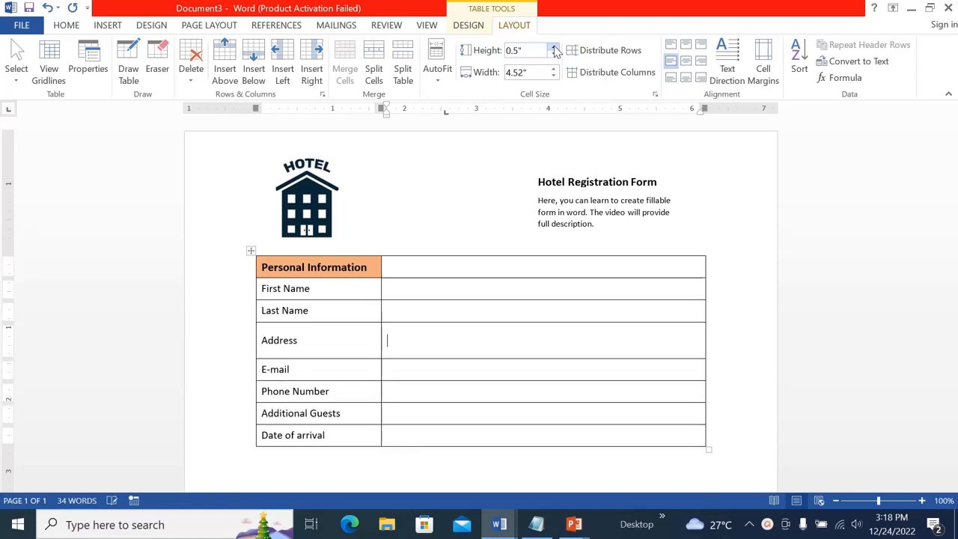
click(554, 47)
click(554, 47)
click(554, 48)
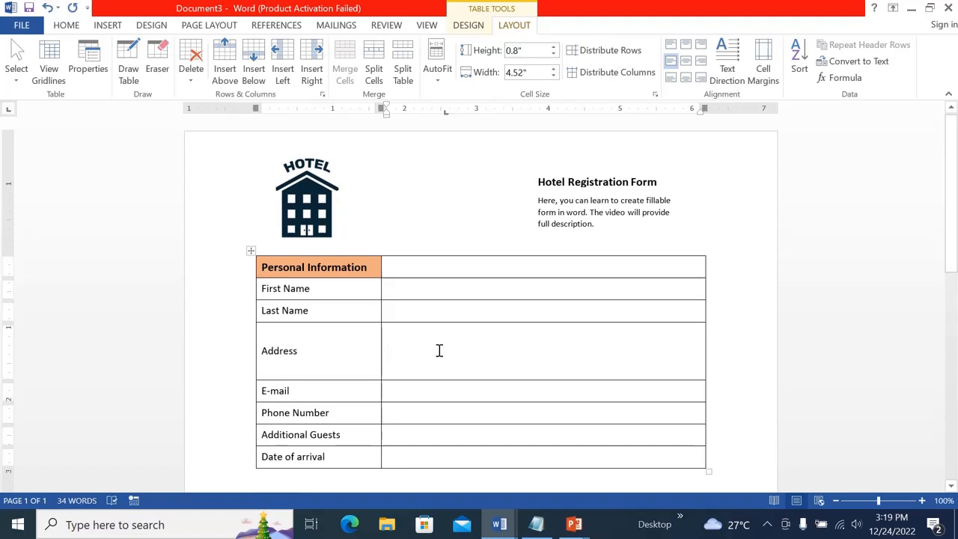
Split the Address value cell into two rows by drawing a horizontal line across it with Draw Table
click(129, 75)
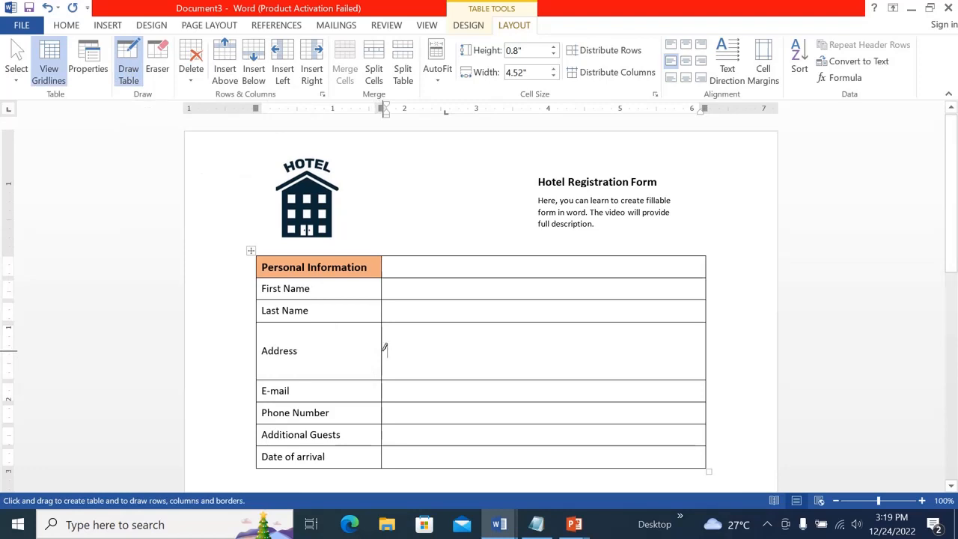
drag(384, 350, 661, 350)
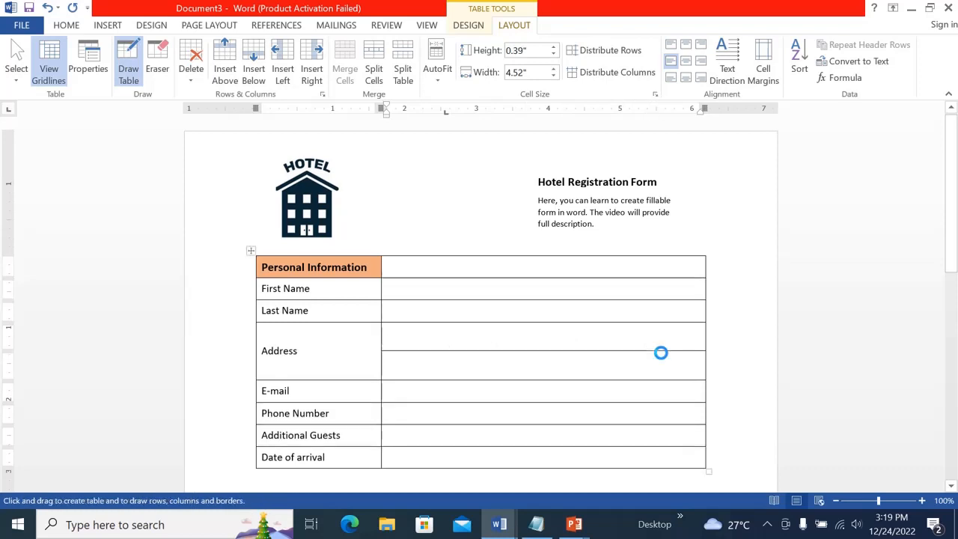
click(119, 70)
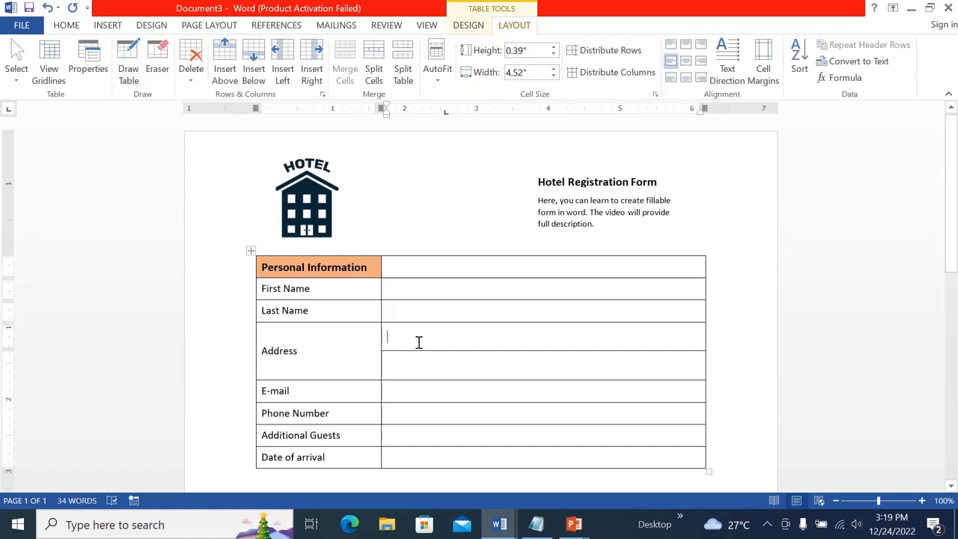
Enter the labels City :, State: and Postcode: in the two Address value cells
text(City)
text(State:)
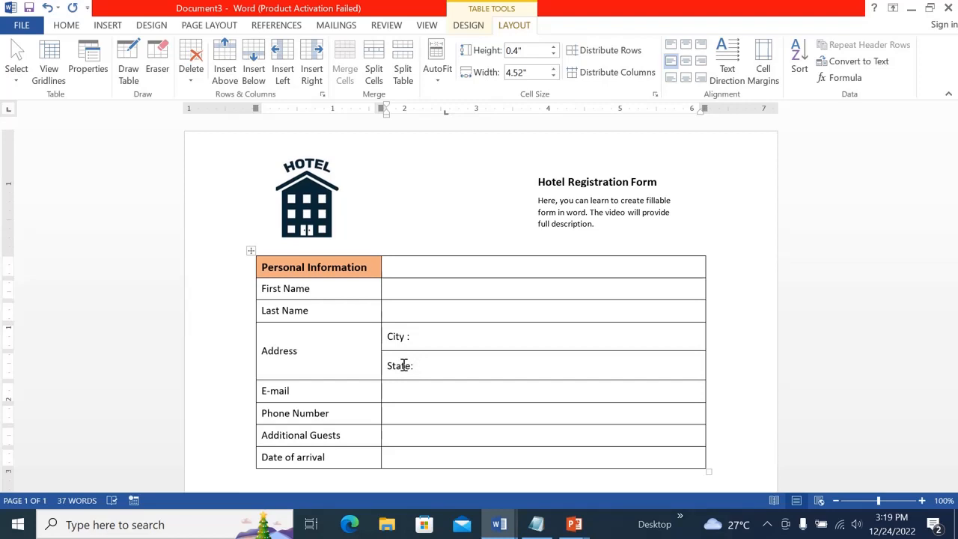
text(Postcoe)
text(d:)
key(BackSpace)
key(BackSpace)
text(de:)
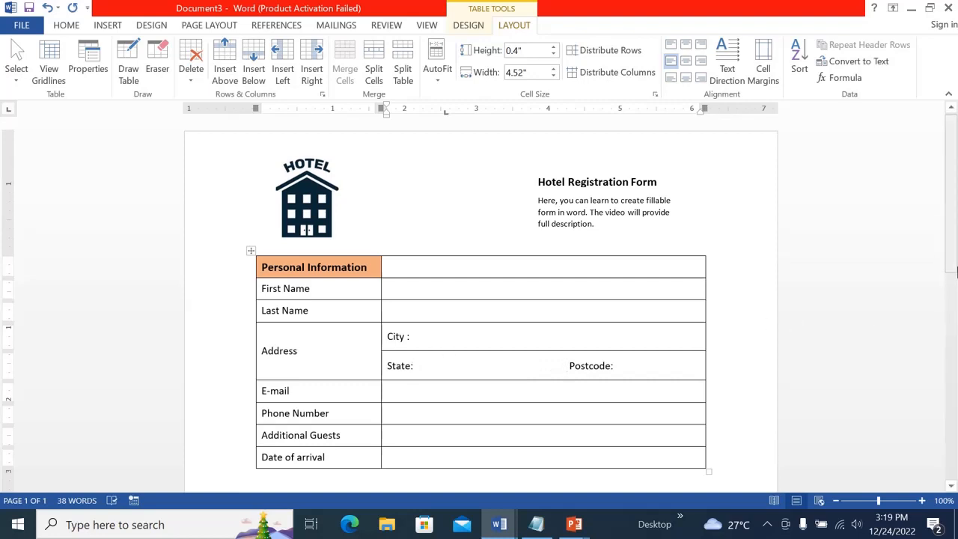
Enable the Developer tab on the ribbon through Word Options' ribbon customization
scroll(647, 375, down, 1)
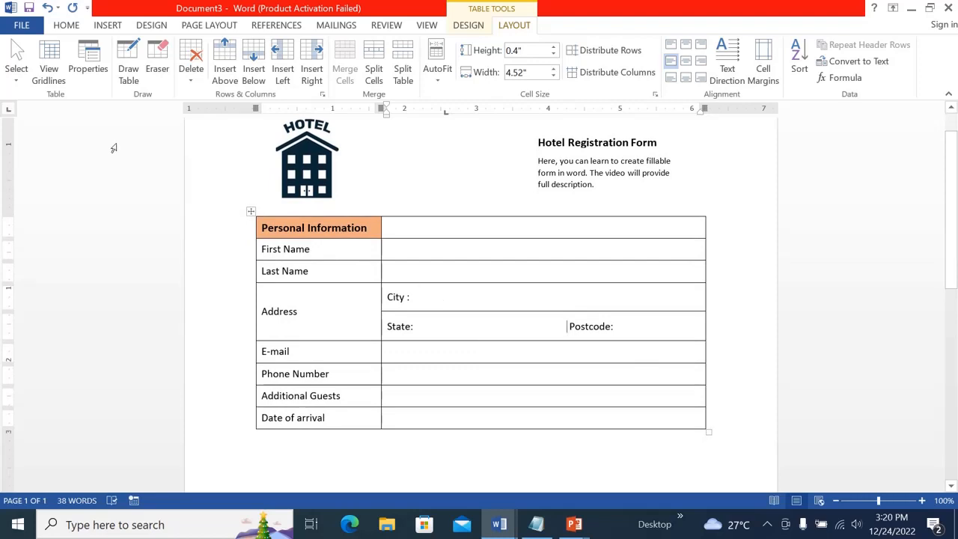
click(21, 27)
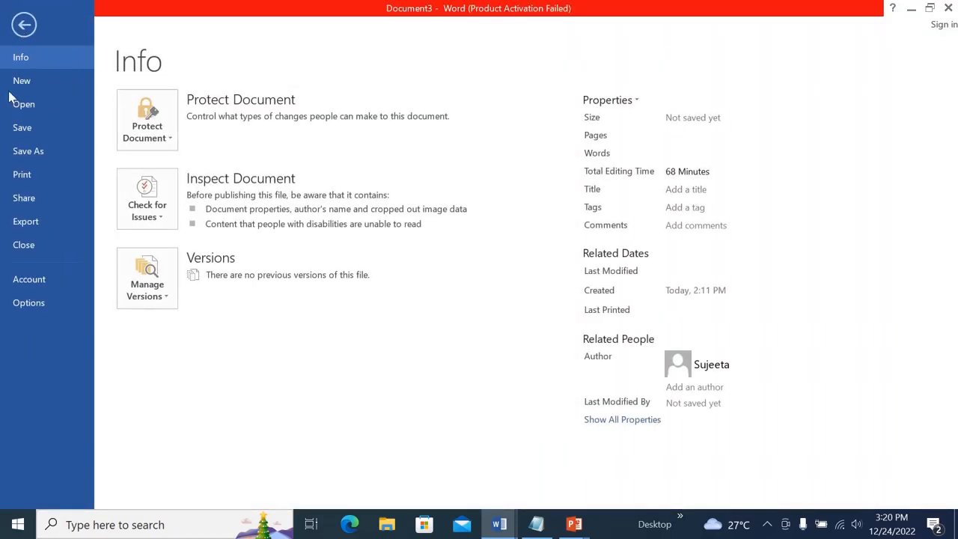
click(40, 307)
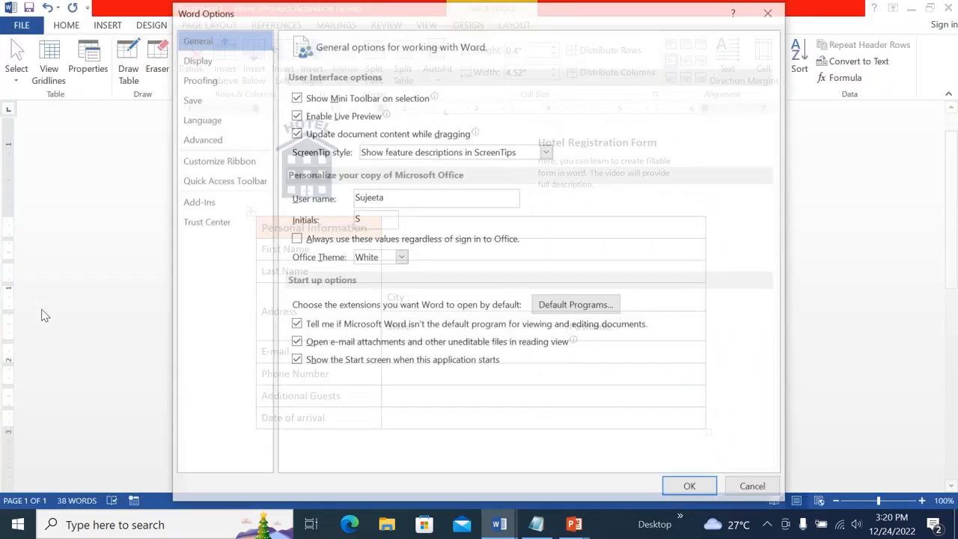
click(243, 163)
click(575, 257)
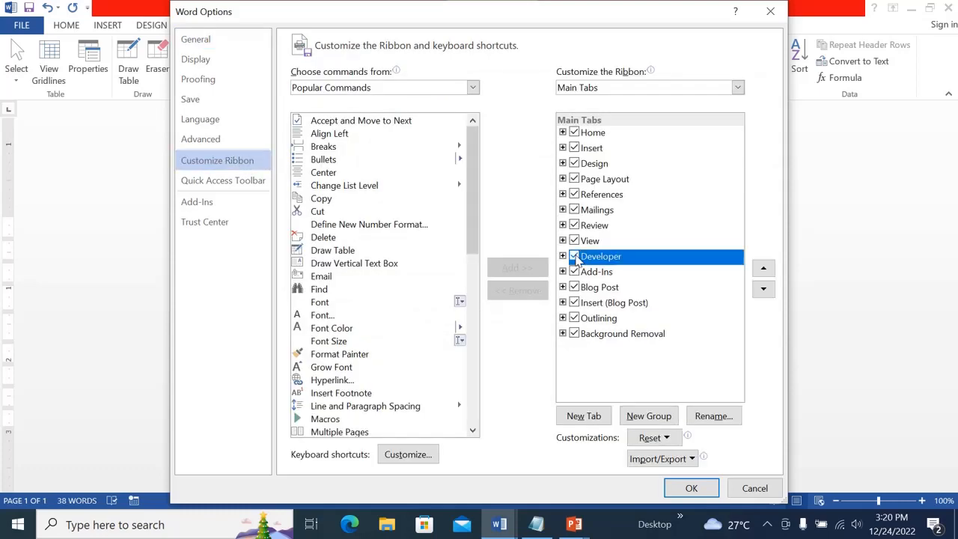
click(691, 488)
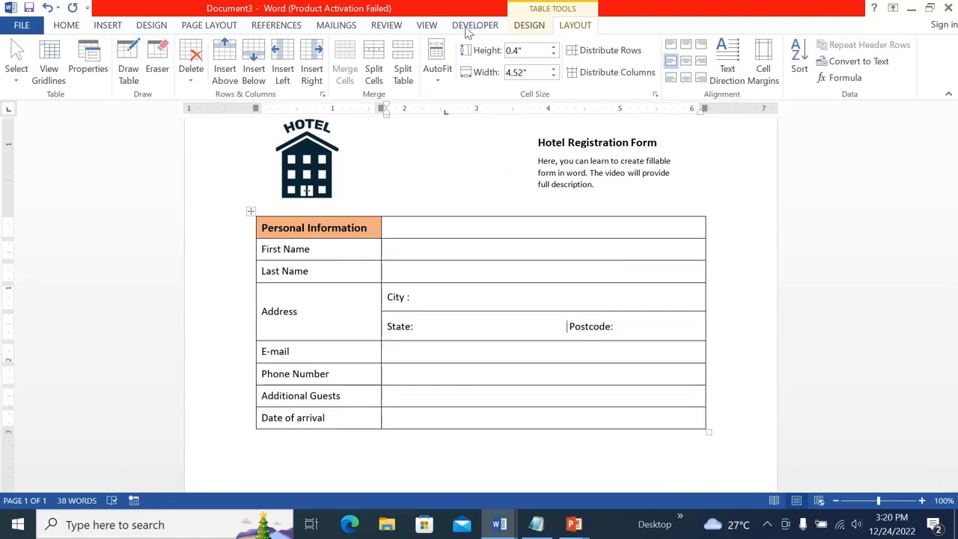
Insert a drop-down list content control right after the State: label
click(465, 27)
scroll(426, 313, down, 1)
click(426, 312)
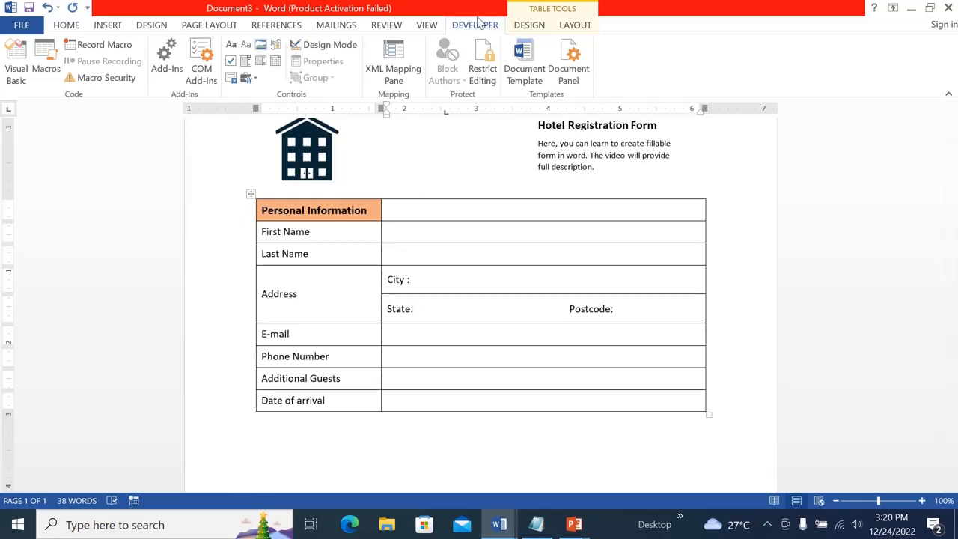
click(262, 64)
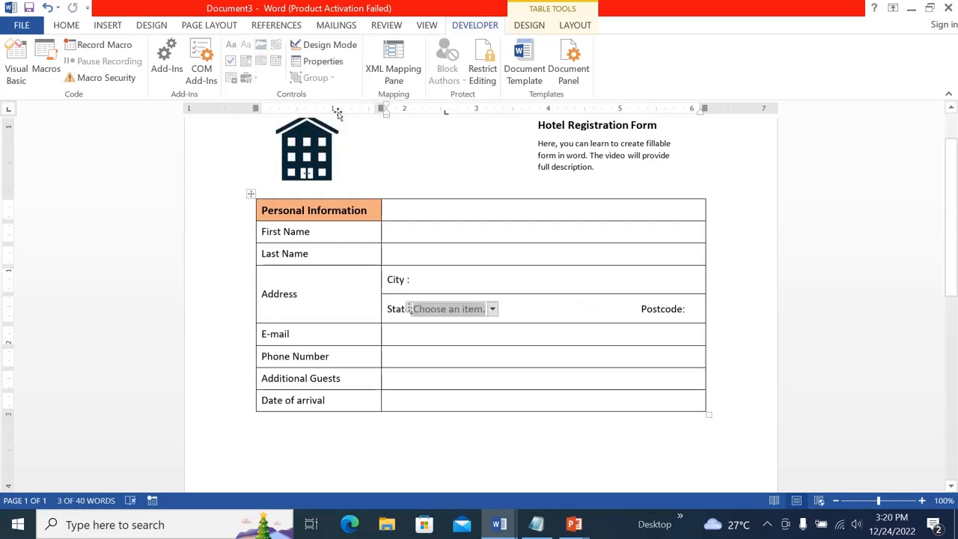
Open the drop-down control's properties and add the choices QLD and NSW
click(318, 62)
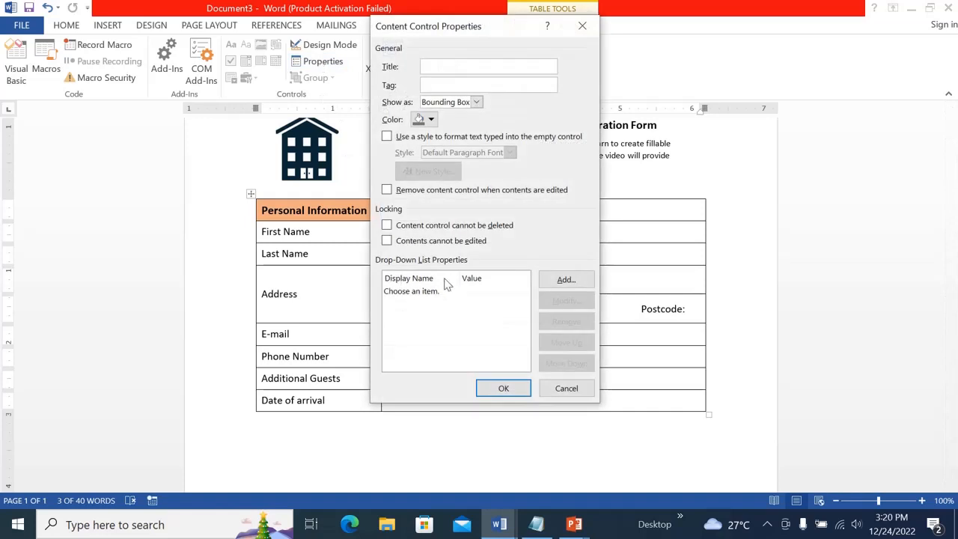
click(562, 280)
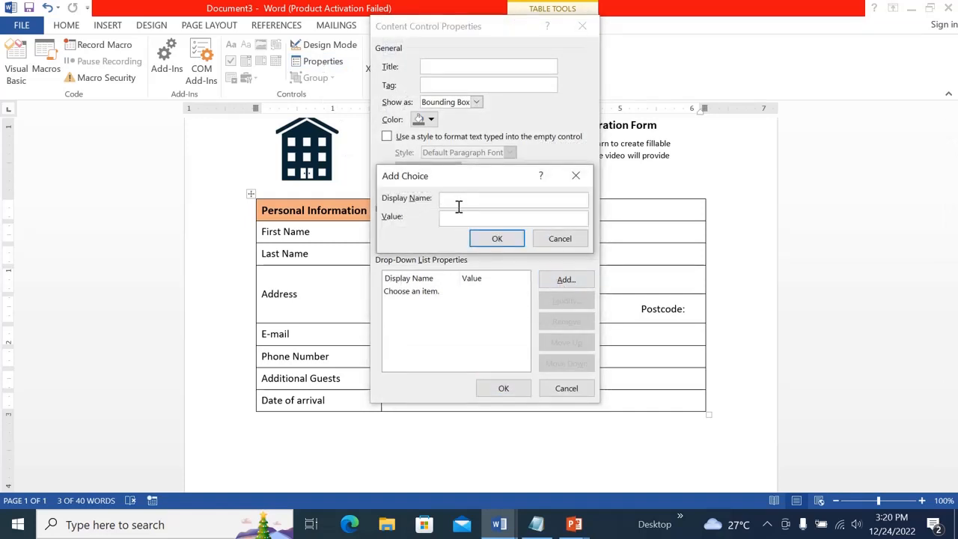
text(QLD)
click(505, 238)
click(559, 280)
text(NSW)
click(503, 240)
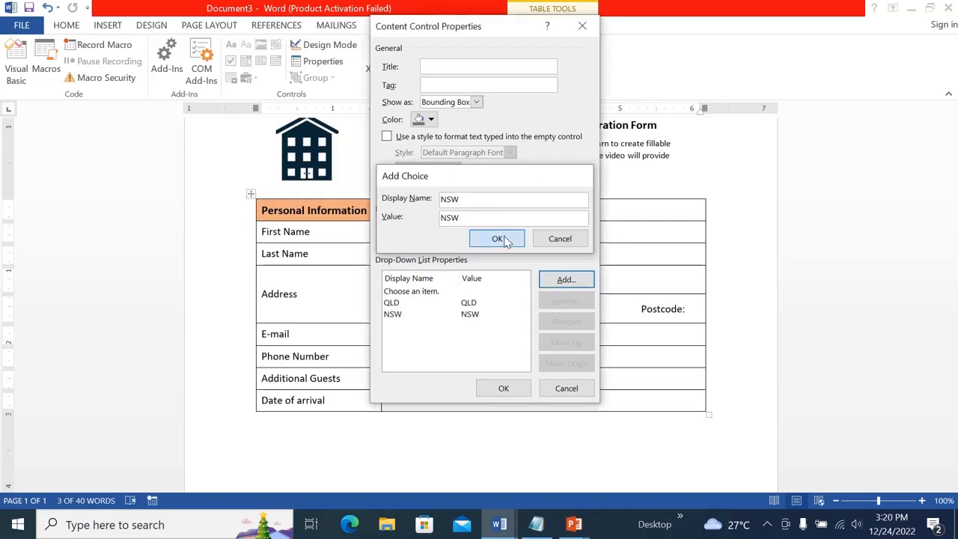
Add the choices TAS, WA and VIC to the drop-down list and confirm the properties
click(554, 280)
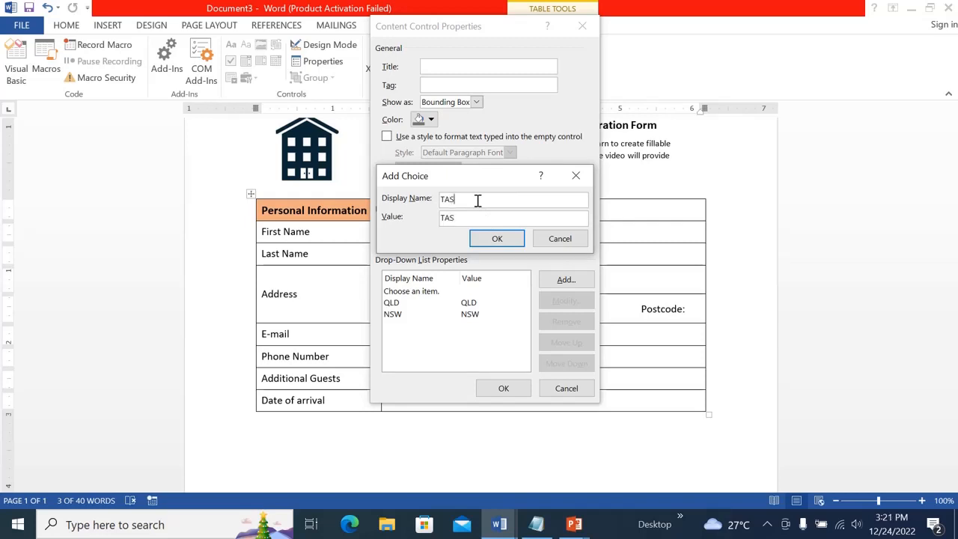
click(496, 238)
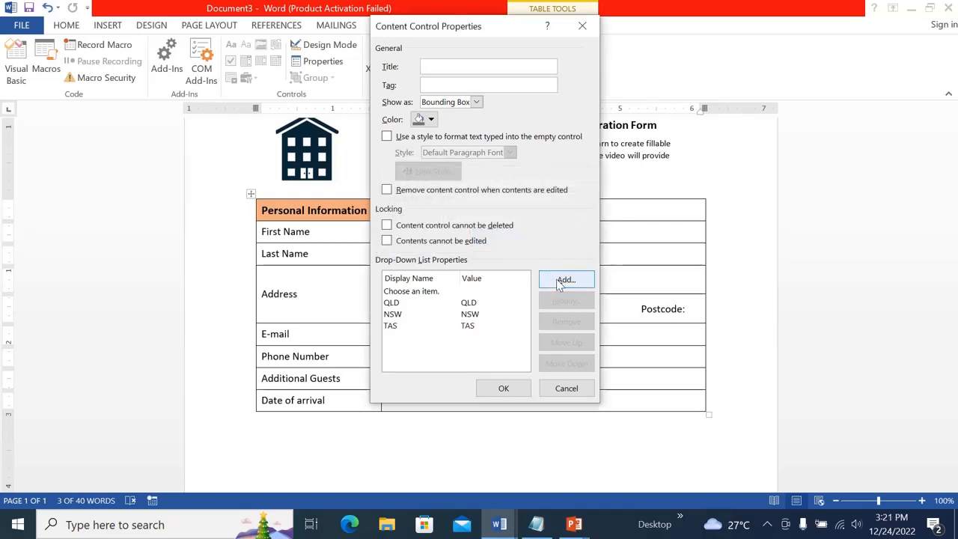
click(557, 283)
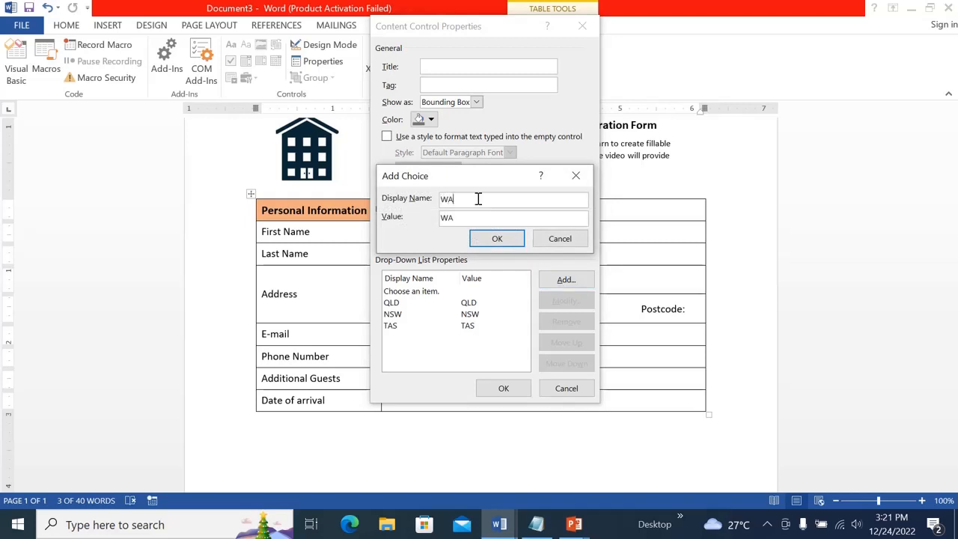
click(490, 241)
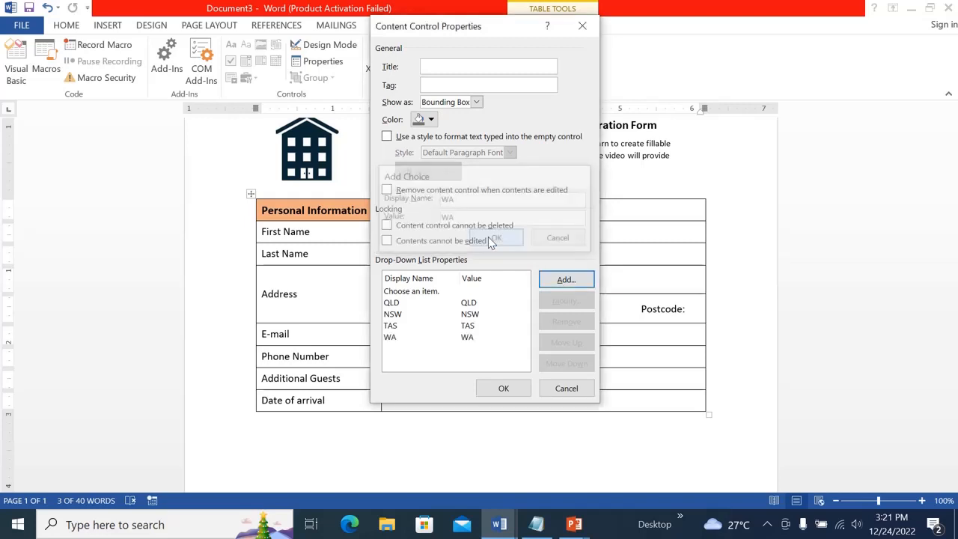
click(567, 278)
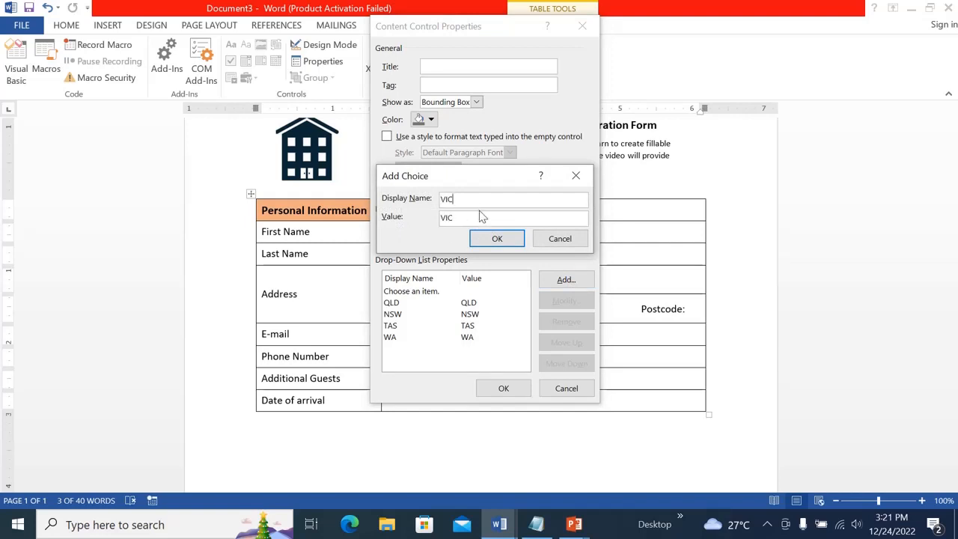
click(496, 239)
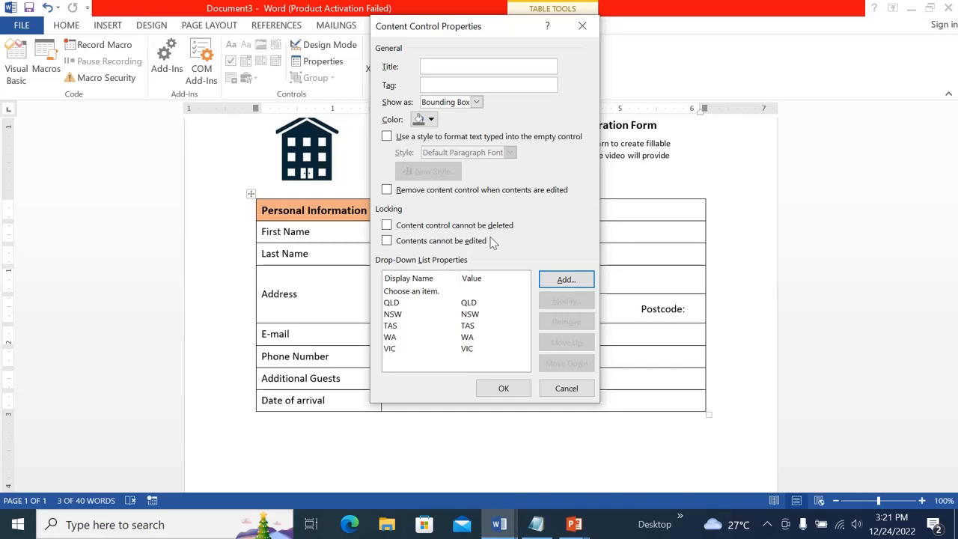
click(496, 390)
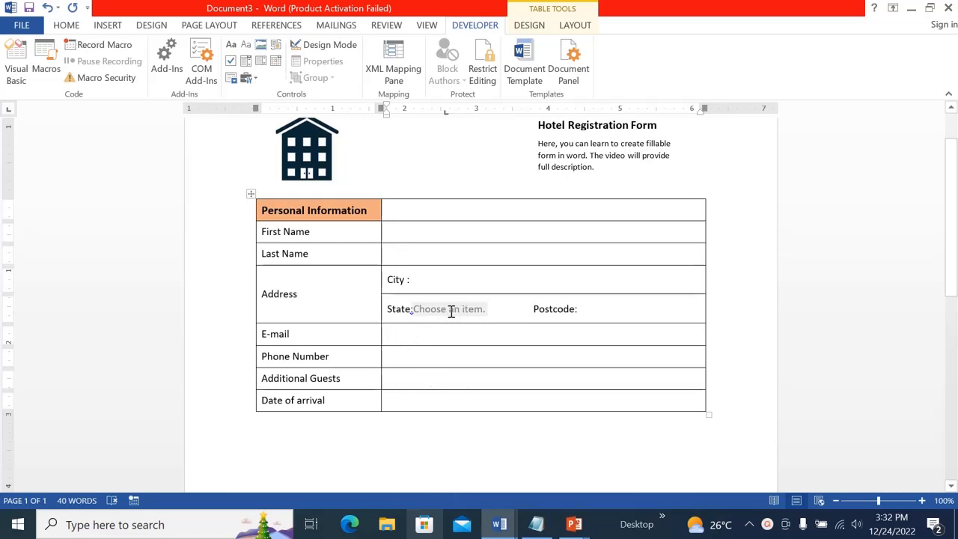
In Design Mode, change the drop-down's placeholder text to "Click here to select state." and leave Design Mode
click(456, 310)
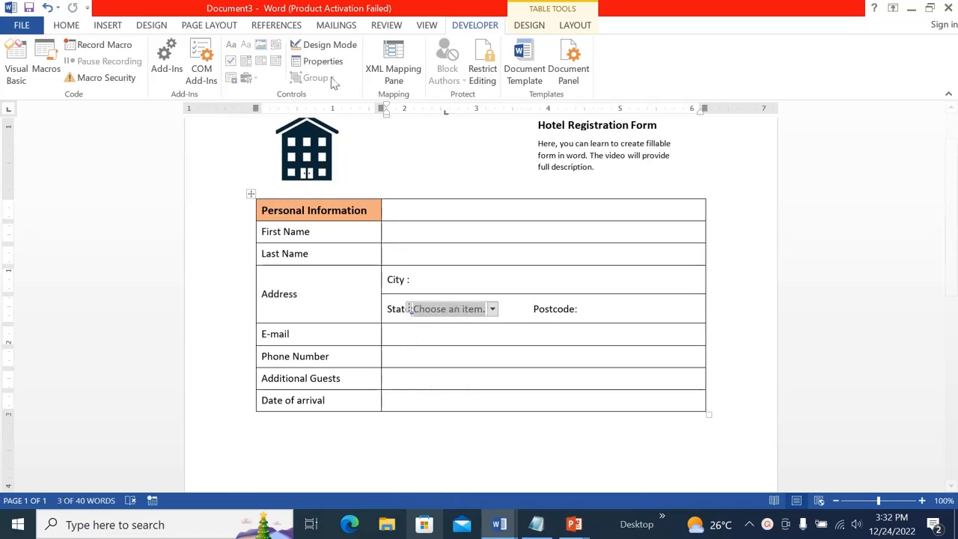
click(326, 45)
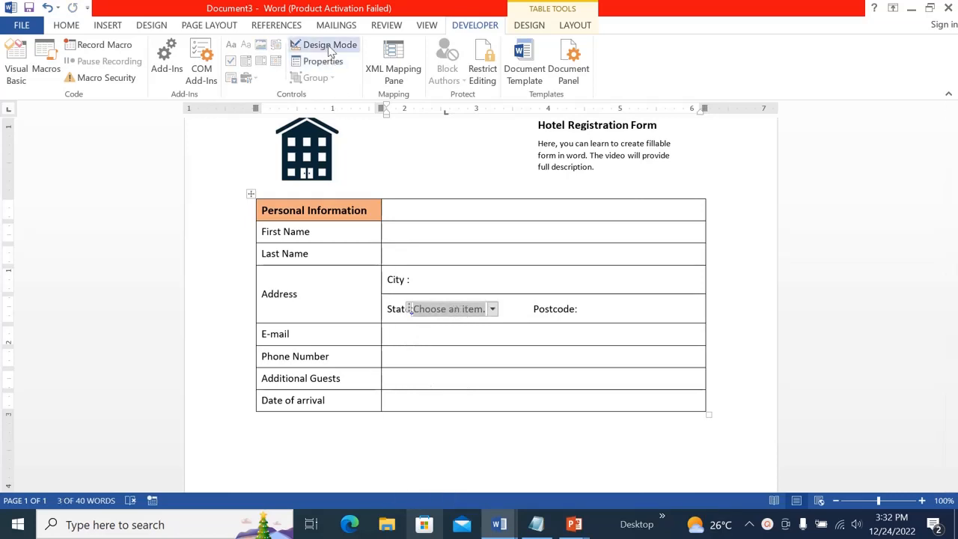
click(502, 313)
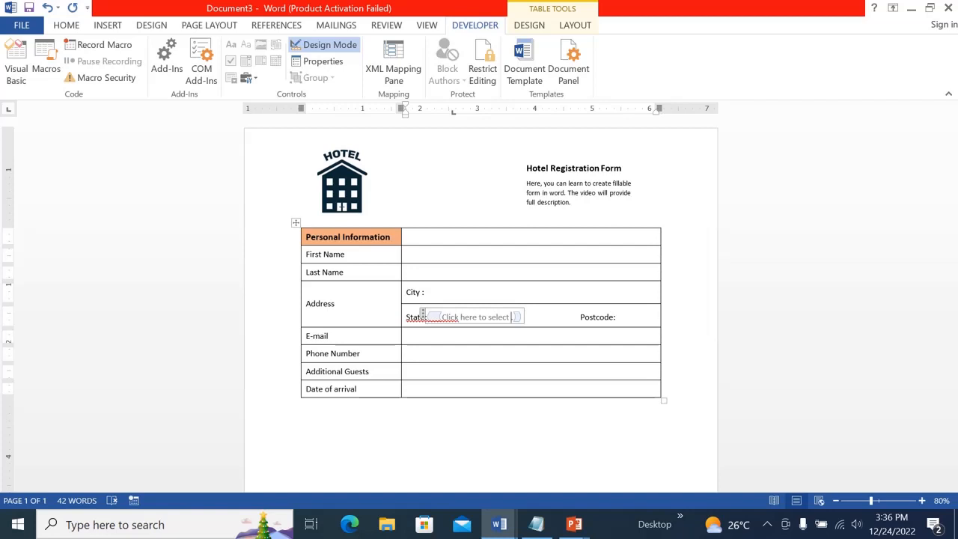
text(state.)
click(408, 388)
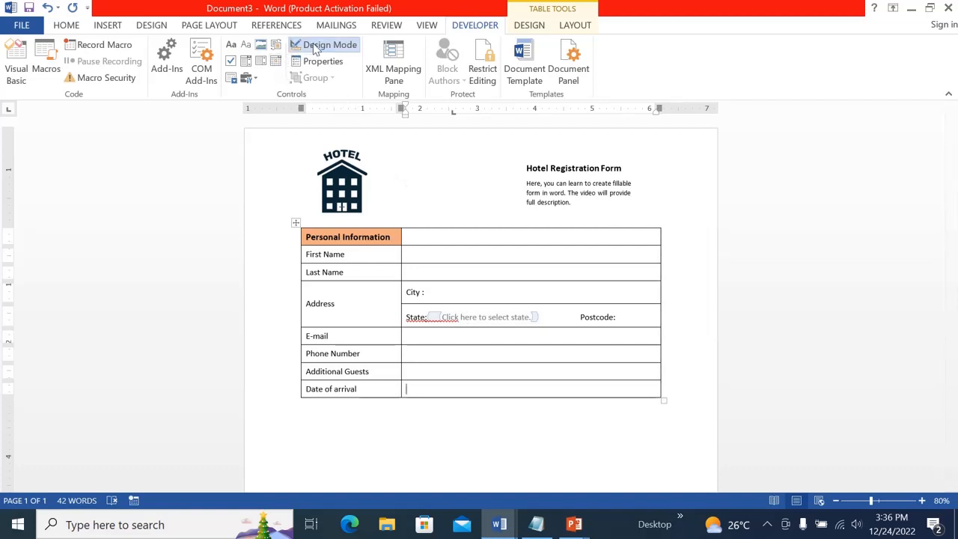
click(316, 48)
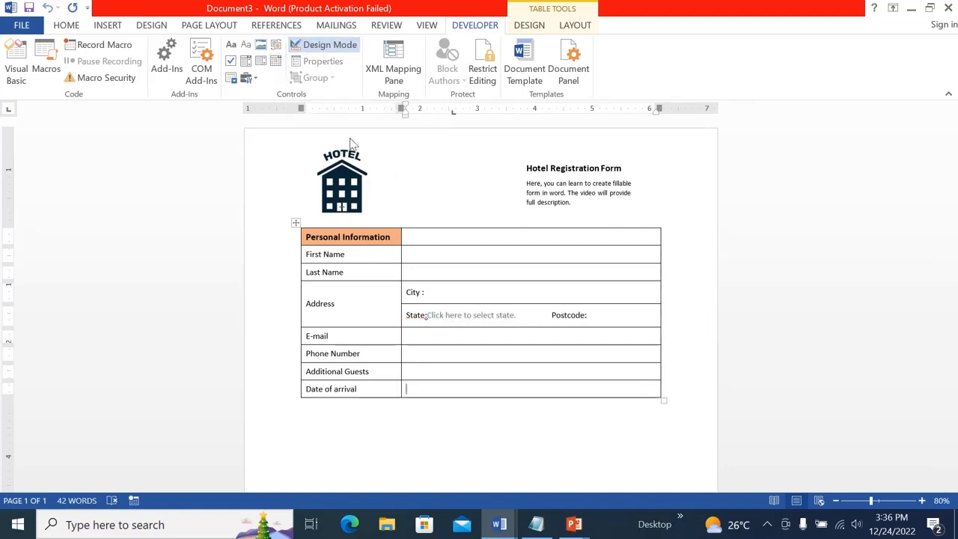
Open the State drop-down list to test its choices
click(508, 319)
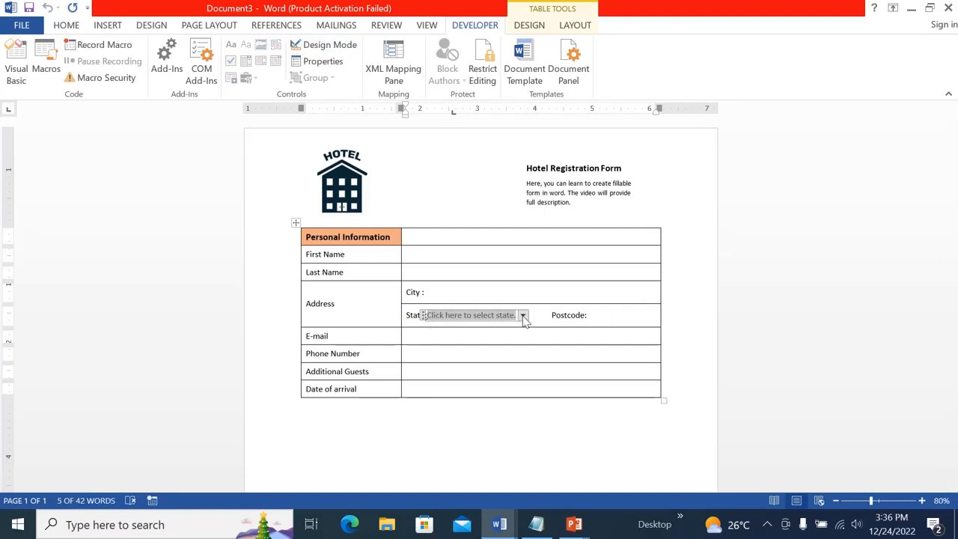
click(523, 315)
click(554, 342)
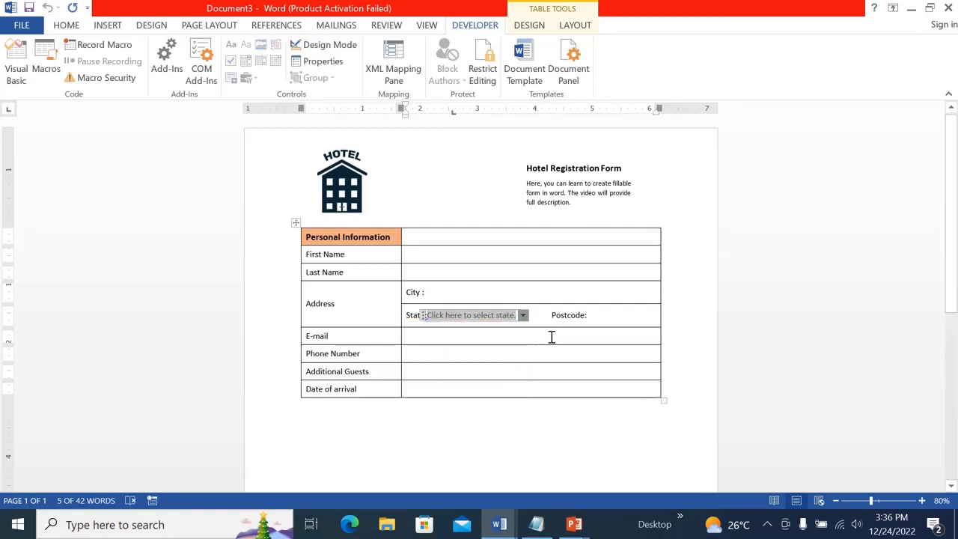
Enter the label "Date:" in the Date of arrival answer cell
click(526, 336)
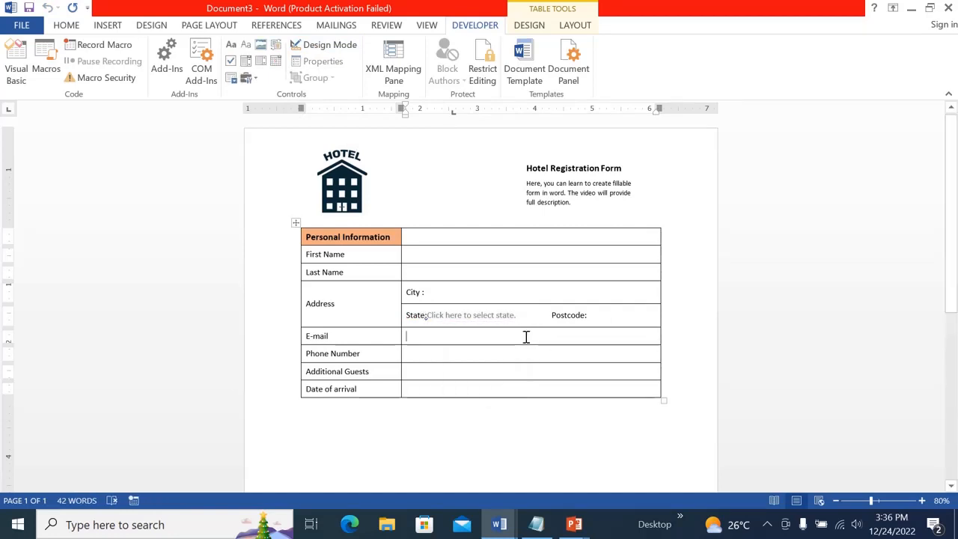
click(420, 390)
text(Da)
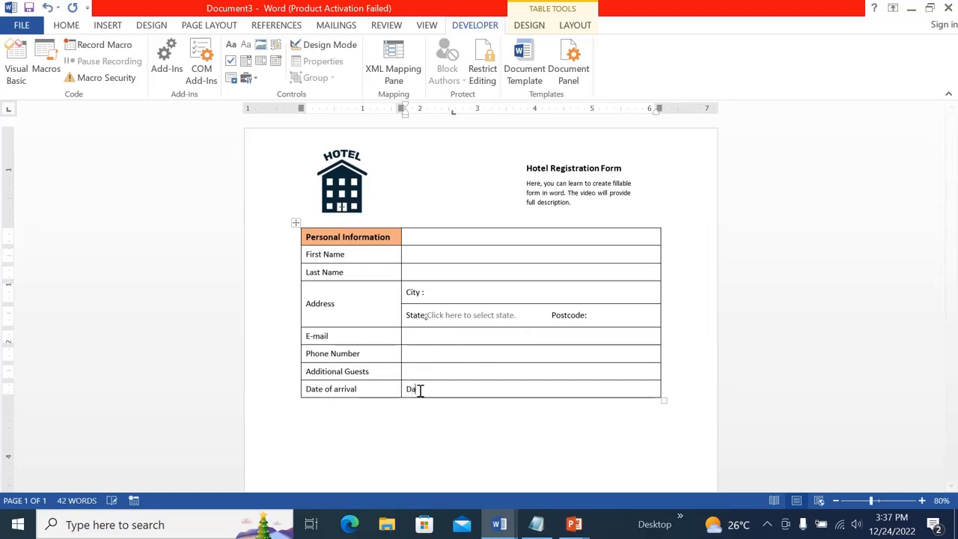
text(te:)
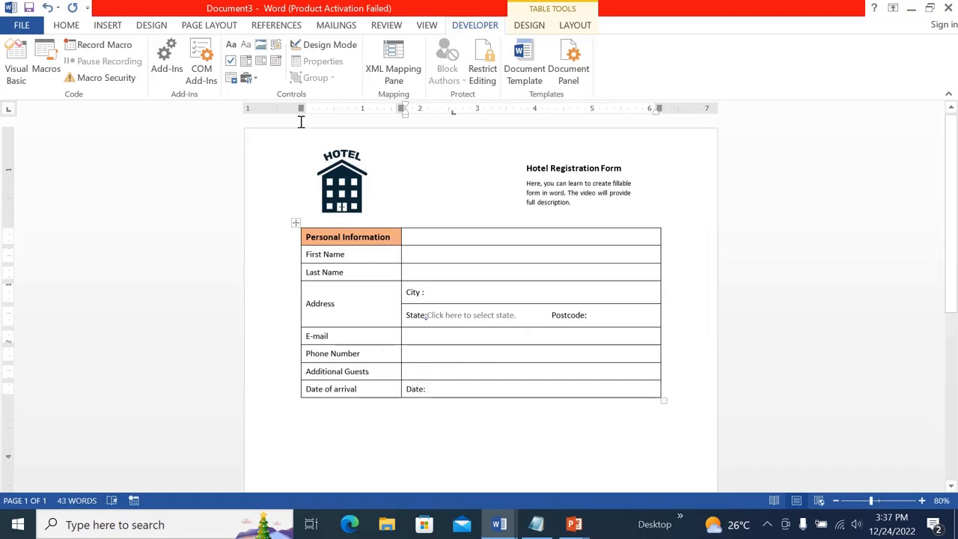
Insert a date picker control after the Date label and set its display format to the "December 24, 2022" style
click(276, 63)
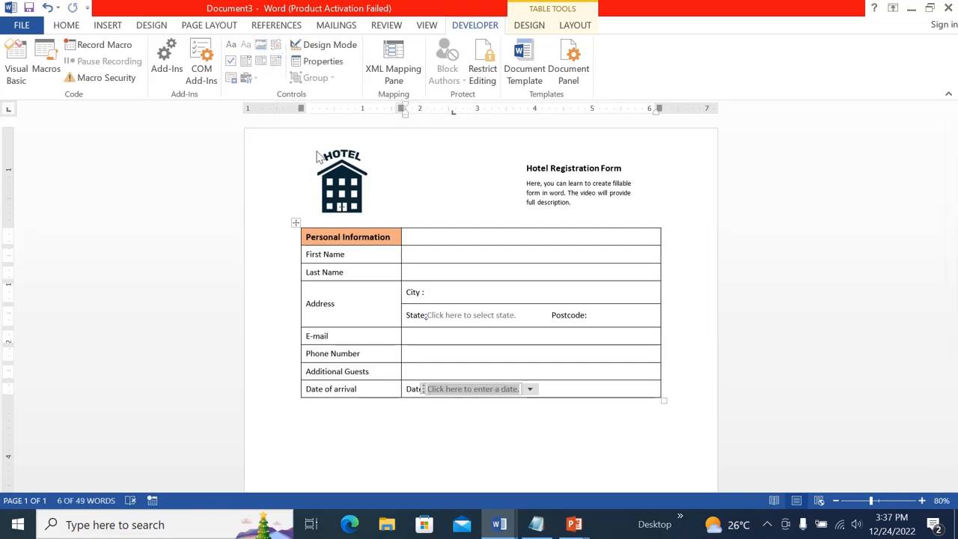
click(318, 62)
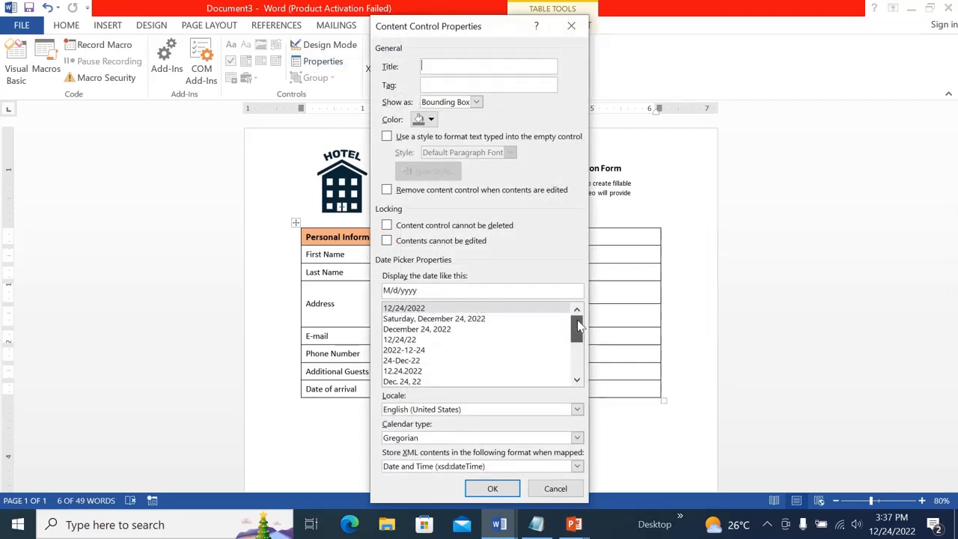
mouse_move(577, 328)
mouse_down()
mouse_move(580, 342)
mouse_move(576, 311)
mouse_up()
click(409, 330)
click(493, 488)
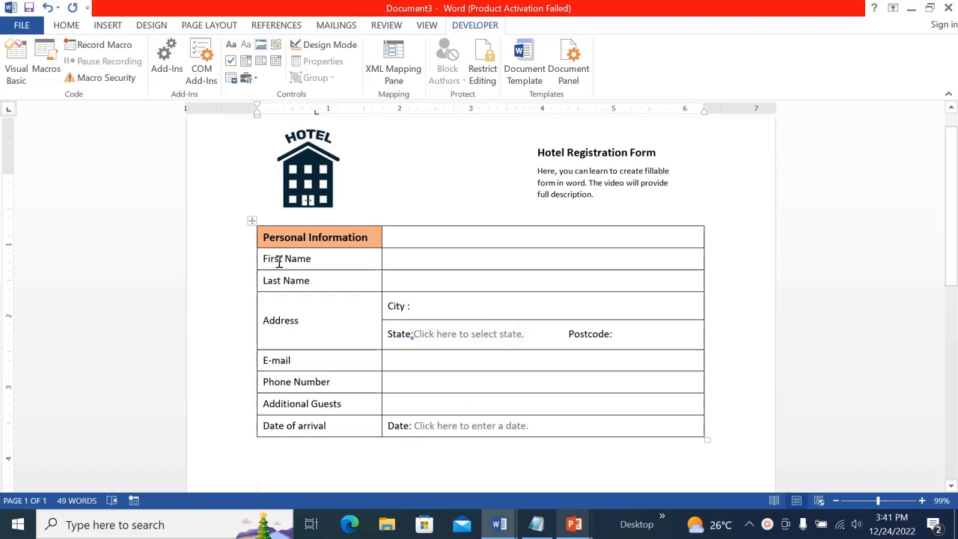
Reduce the row height of the whole personal information table so the rows become compact
click(253, 220)
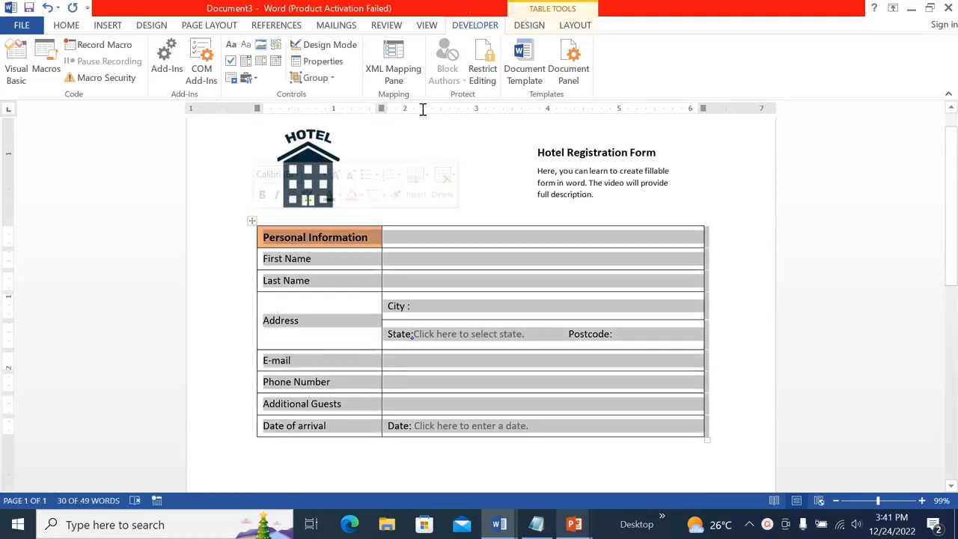
click(573, 27)
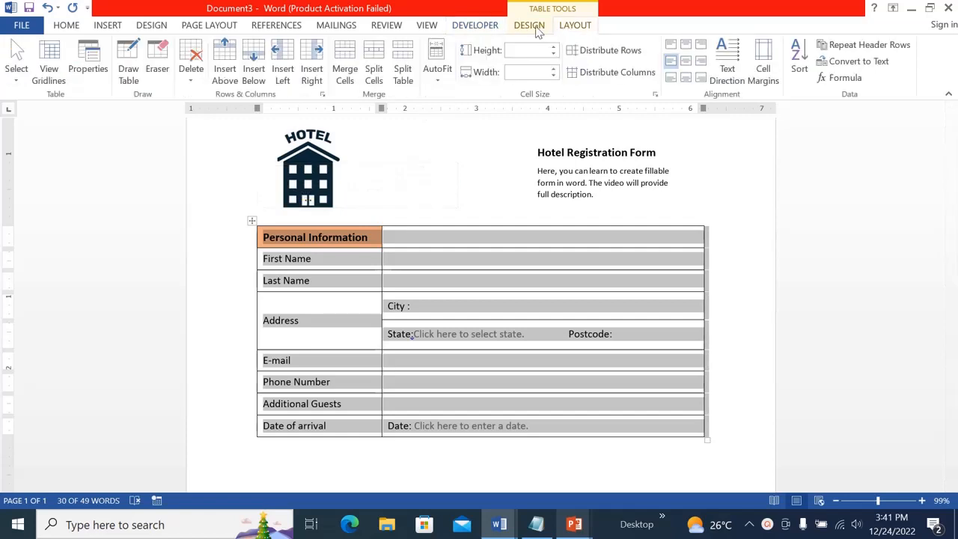
click(555, 54)
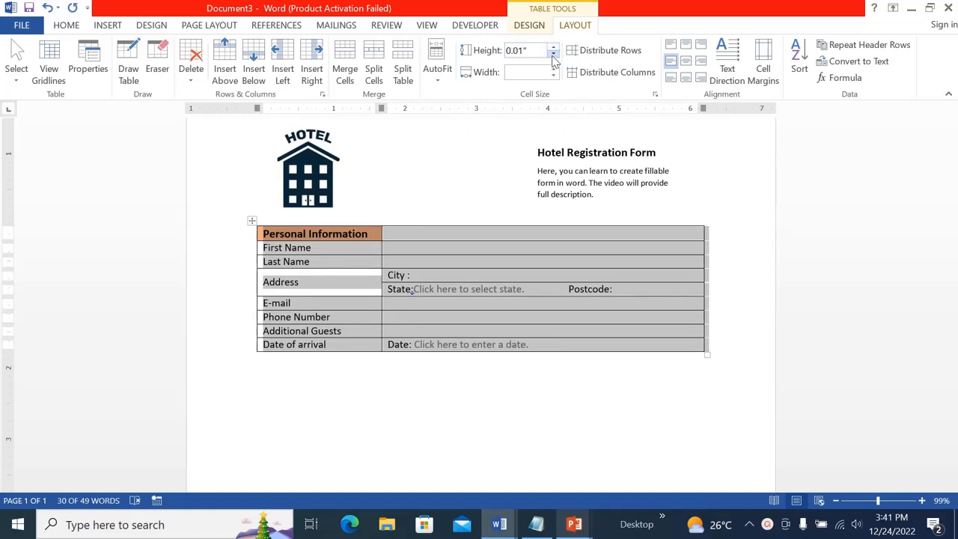
click(554, 48)
click(555, 48)
click(794, 366)
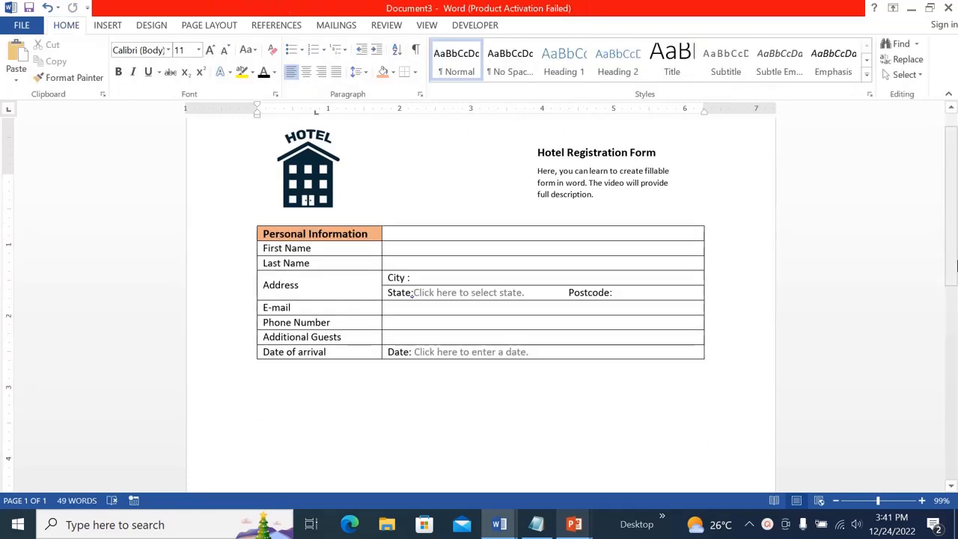
Insert a new table of three columns and two rows below the personal information table
drag(957, 255, 956, 278)
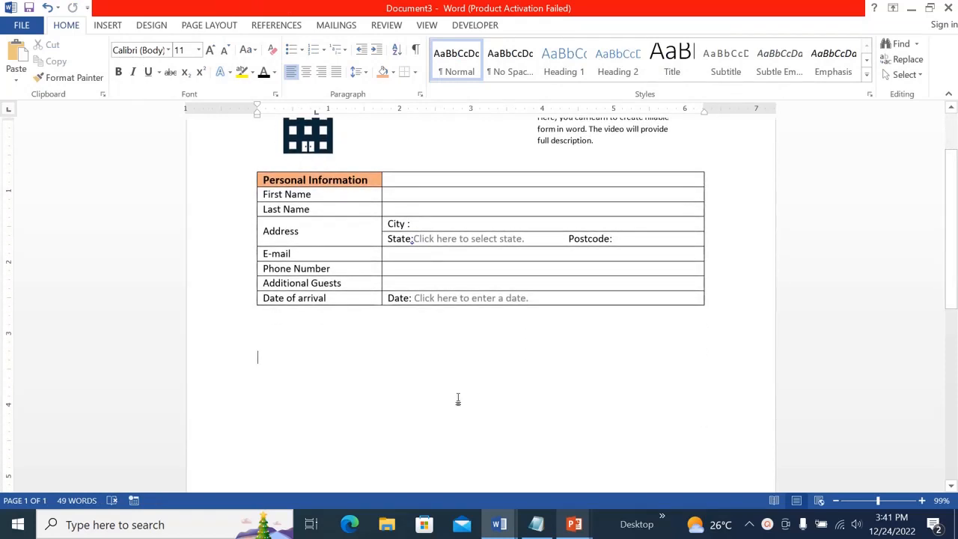
click(113, 29)
click(90, 69)
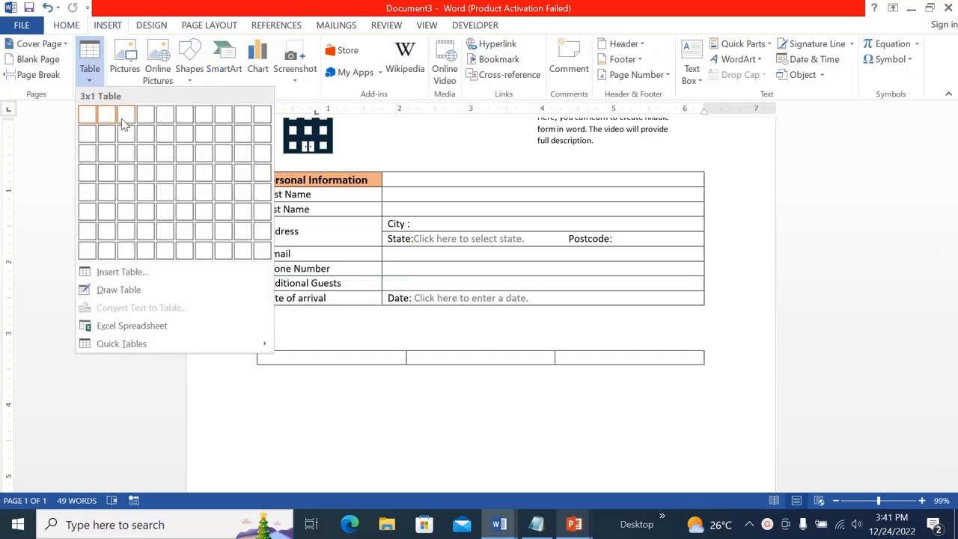
click(124, 140)
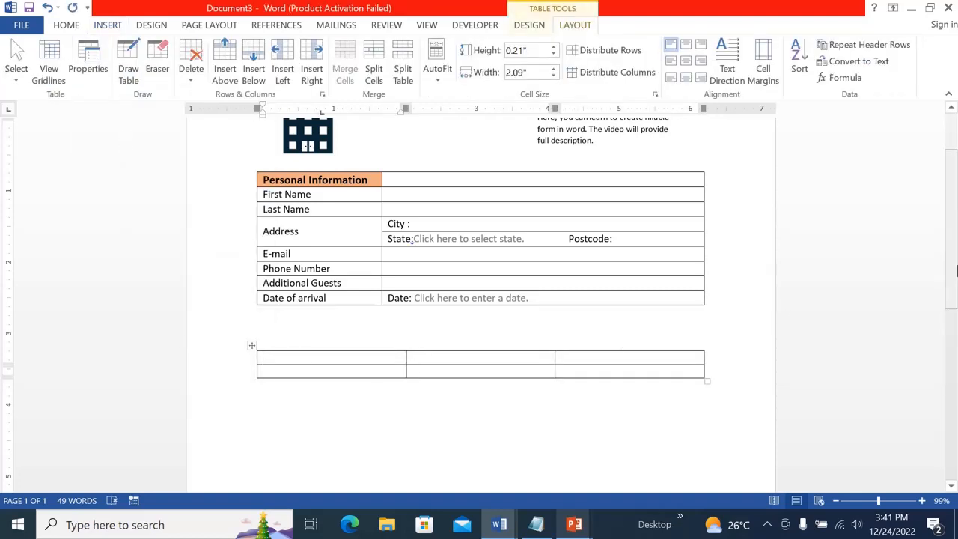
Shade the first and third header cells of the new table light orange
drag(952, 274, 953, 280)
click(258, 347)
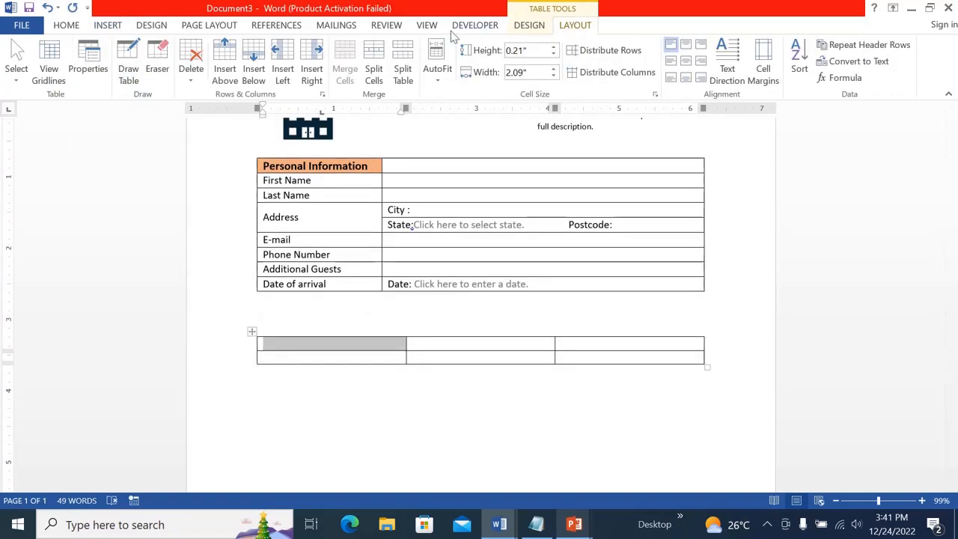
click(528, 25)
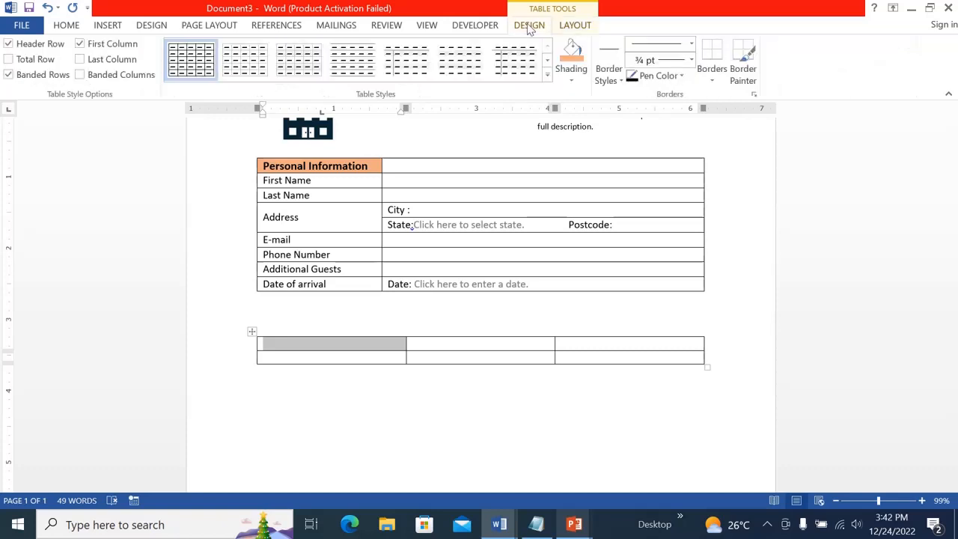
click(574, 82)
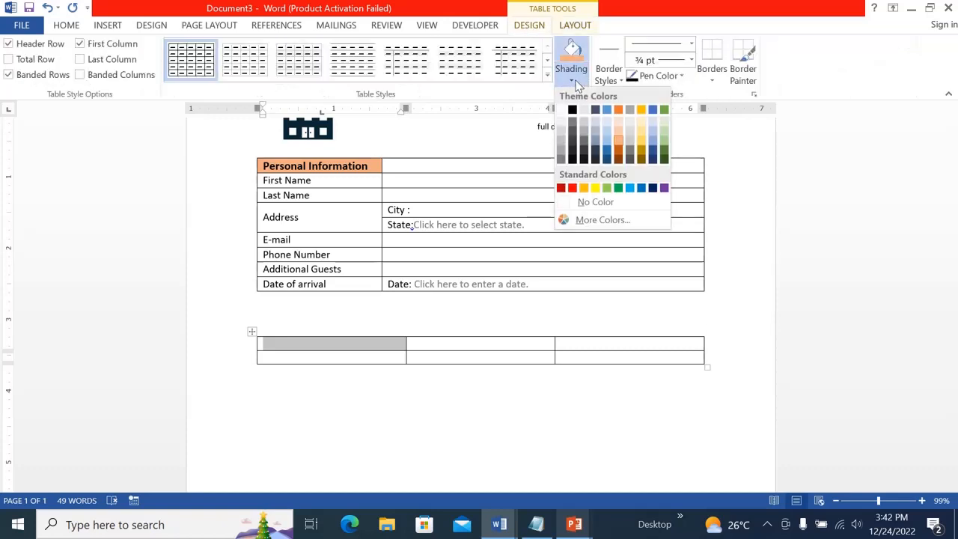
click(621, 144)
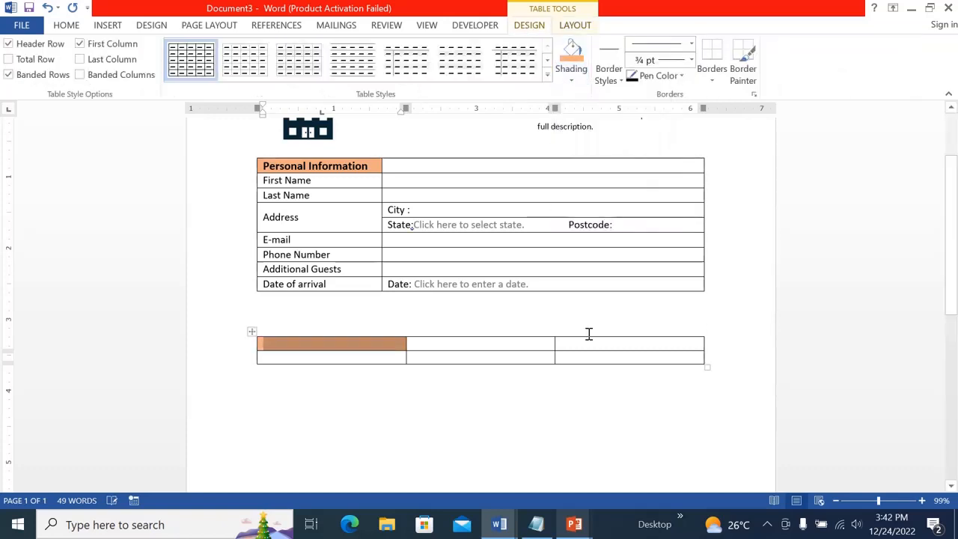
click(556, 346)
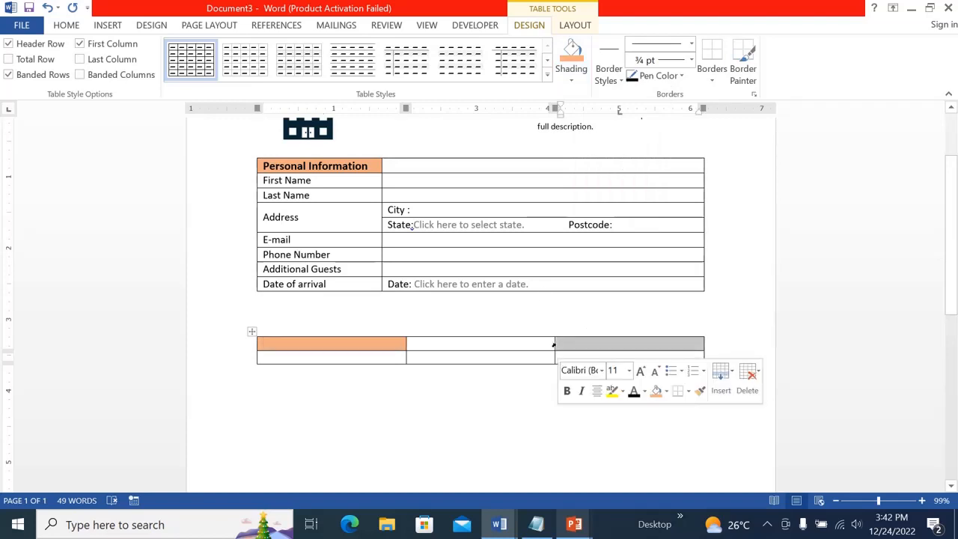
click(573, 79)
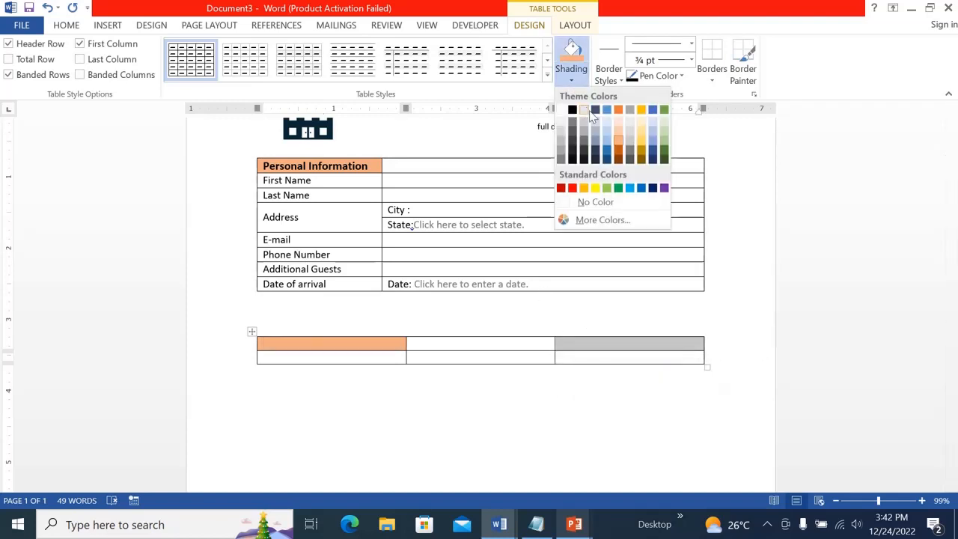
click(621, 144)
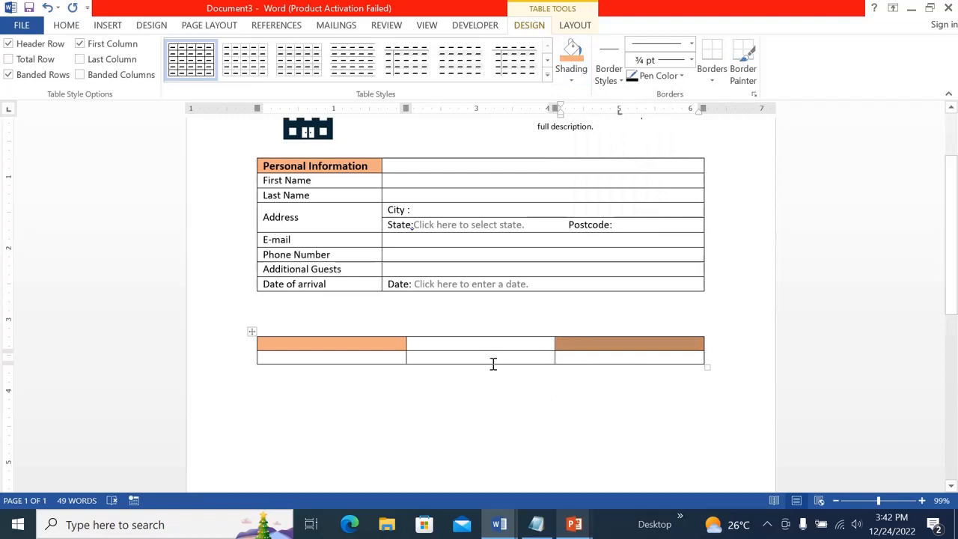
Enter the headers "Hotel Venue" and "Nights of stay" in the first and third header cells
click(457, 345)
click(315, 347)
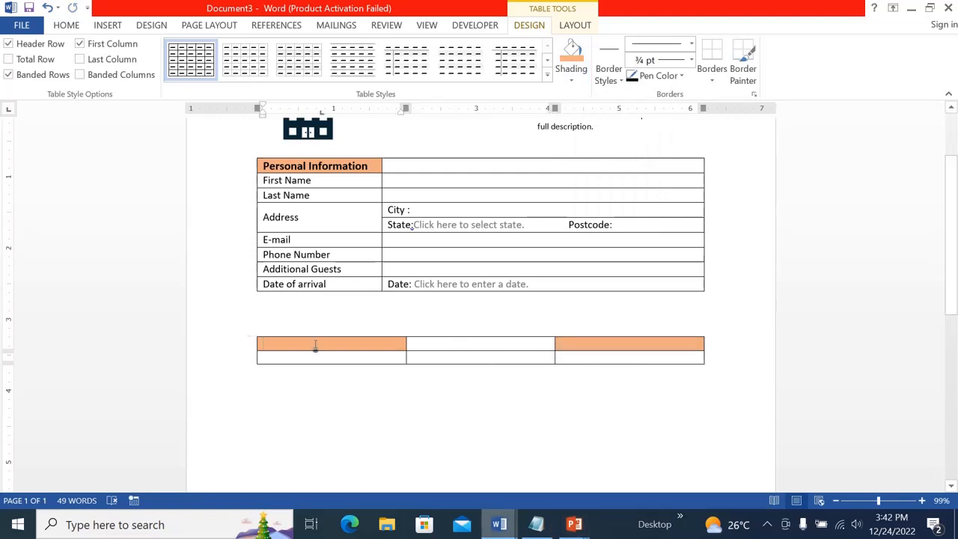
text(Hot)
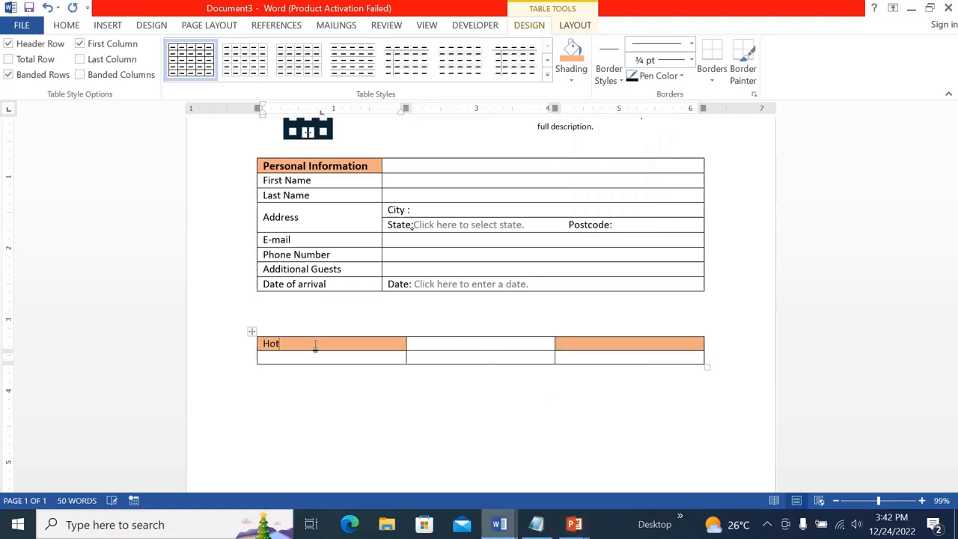
text(el Venue)
click(624, 346)
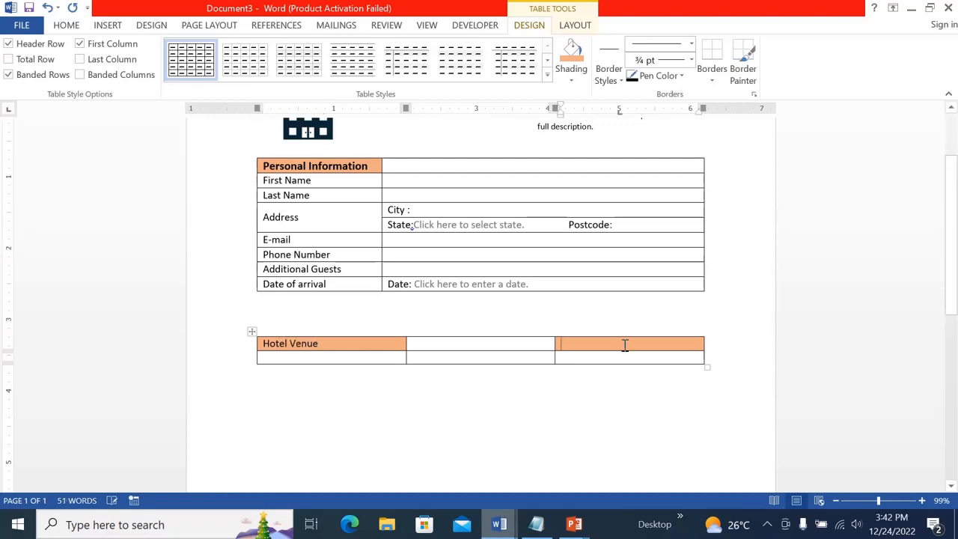
text(Nig)
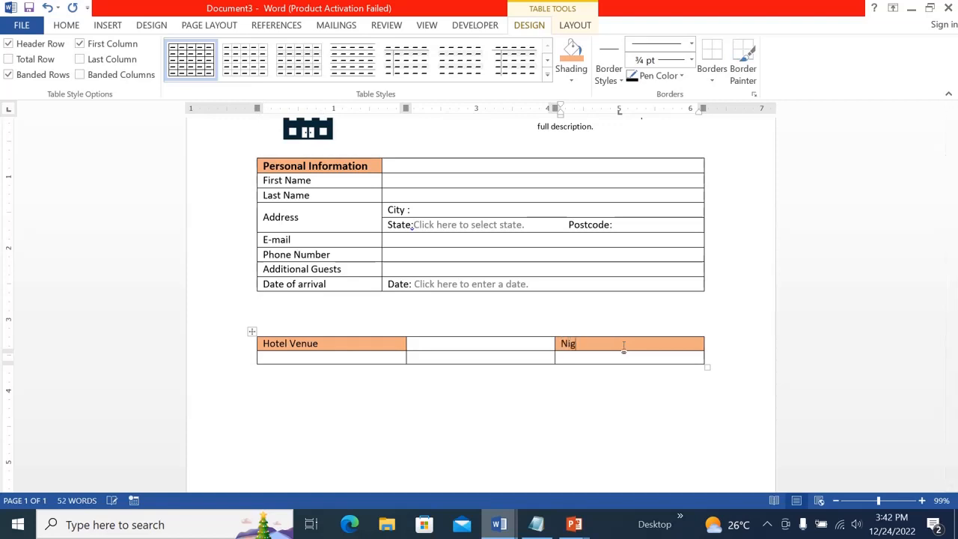
text(hts of stay)
Paste the hotel's contact details under Hotel Venue and enter "1night 2 night 3 night night" under Nights of stay
click(387, 359)
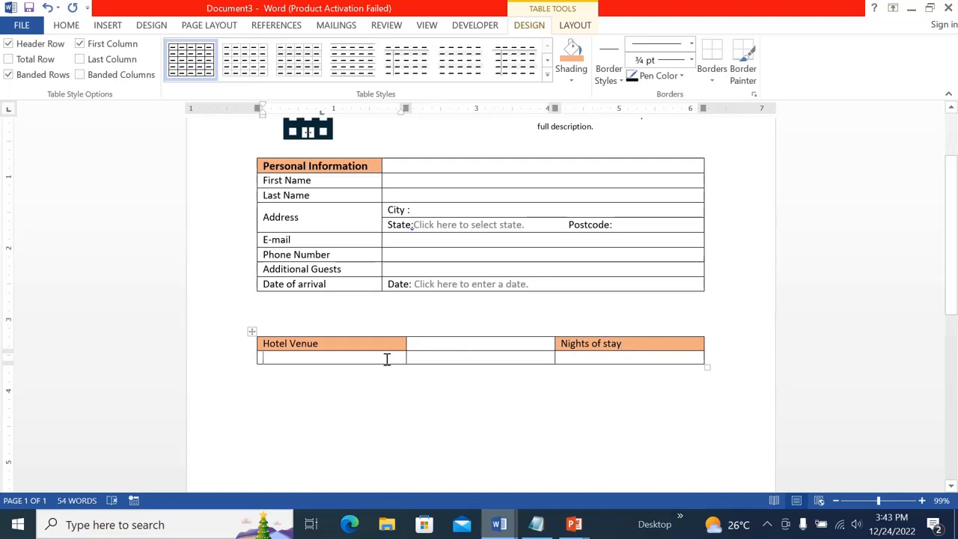
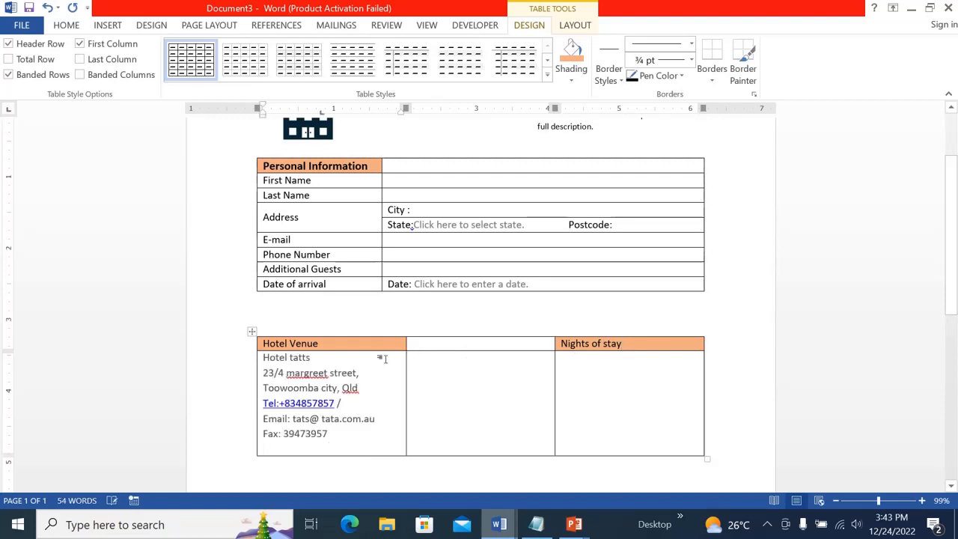
click(598, 382)
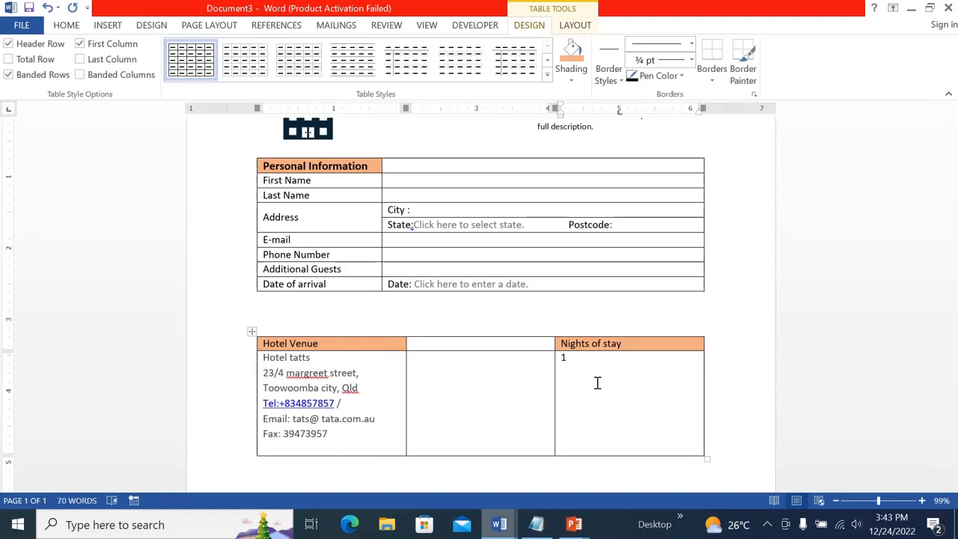
text(1night 2 night)
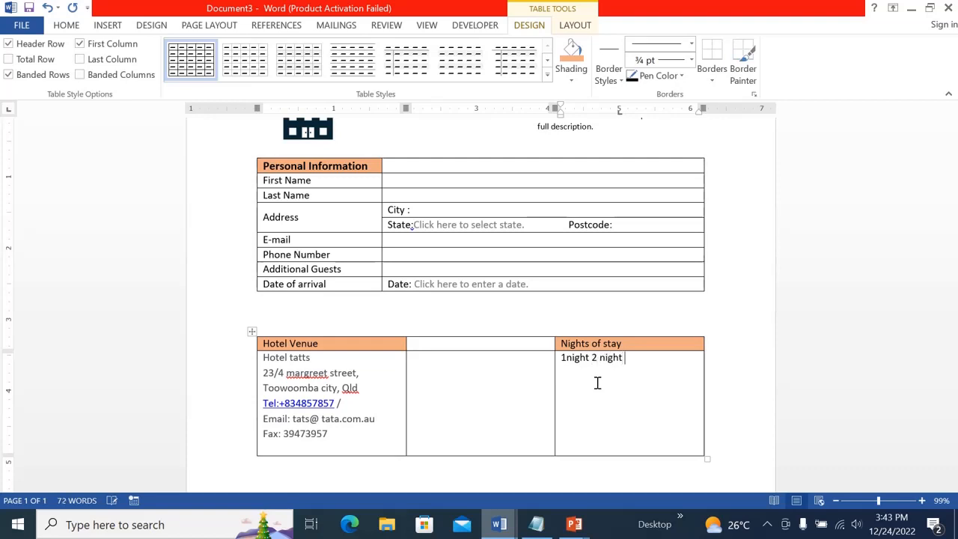
text( 3 night night)
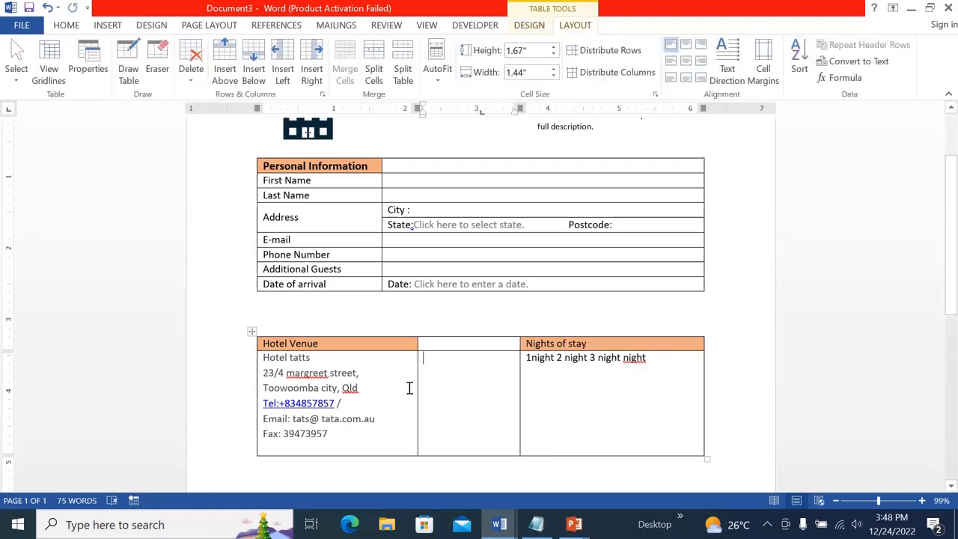
Move the column borders to widen the Hotel Venue and Nights of stay columns and narrow the middle column
drag(417, 387, 431, 387)
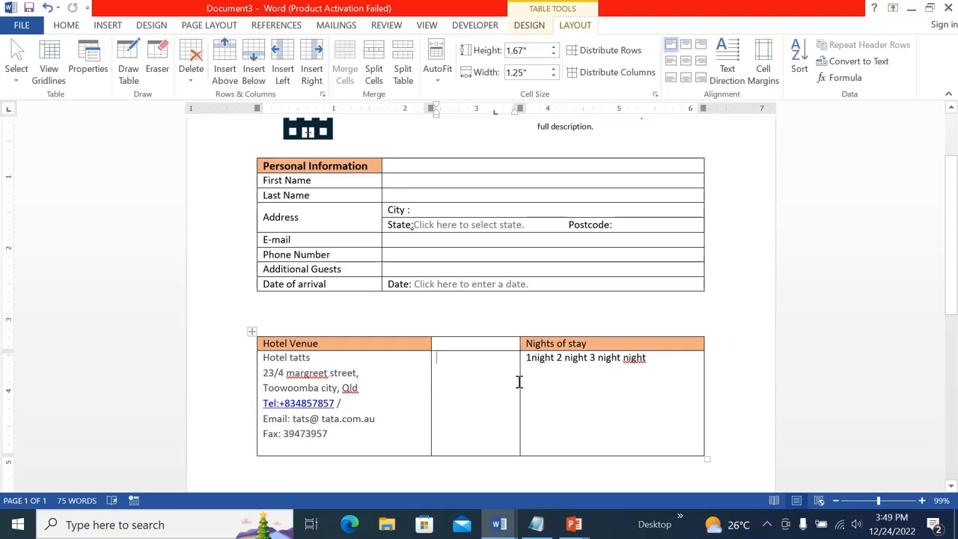
drag(519, 382, 511, 382)
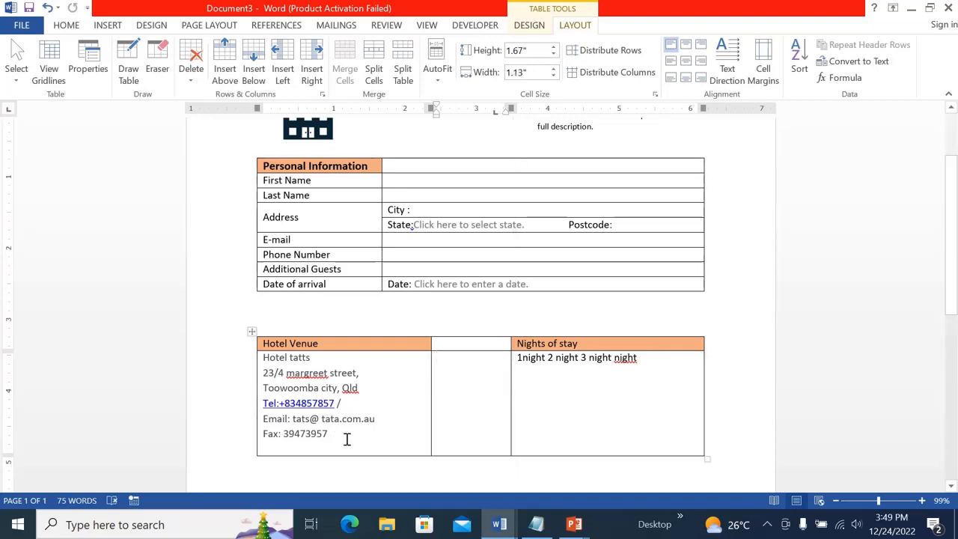
Select the hotel venue details and decrease their font size by two steps
drag(334, 439, 267, 366)
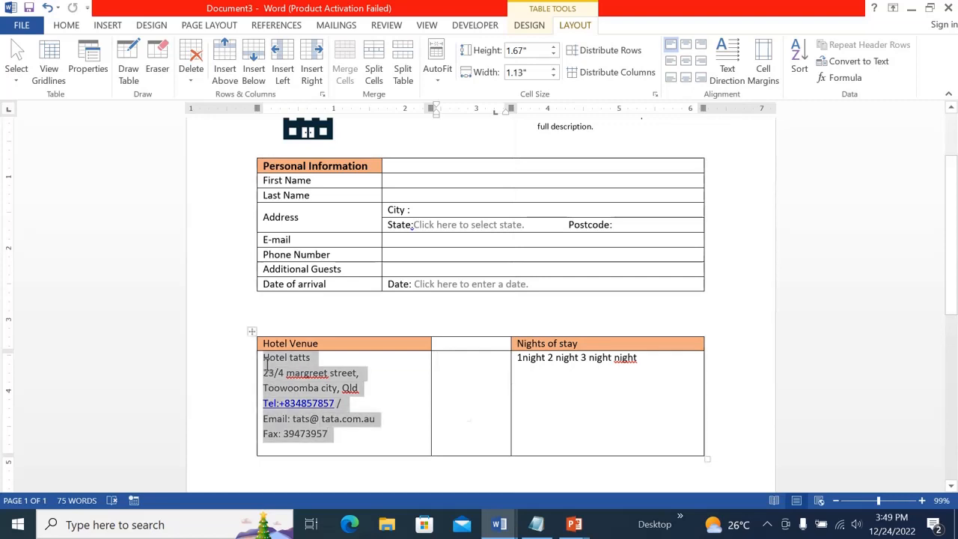
key(ctrl+bracketleft)
key(ctrl+bracketleft)
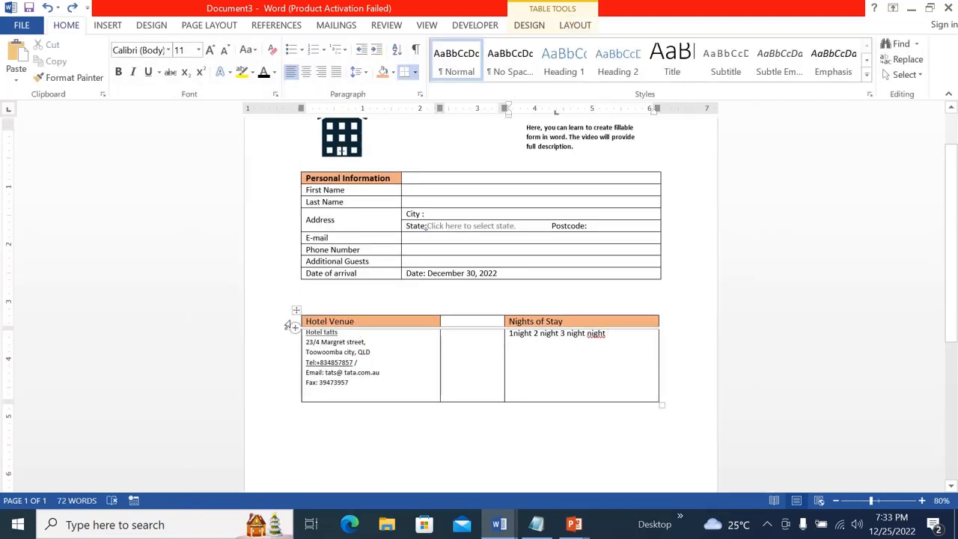
Make the header row of the hotel venue table bold
click(301, 321)
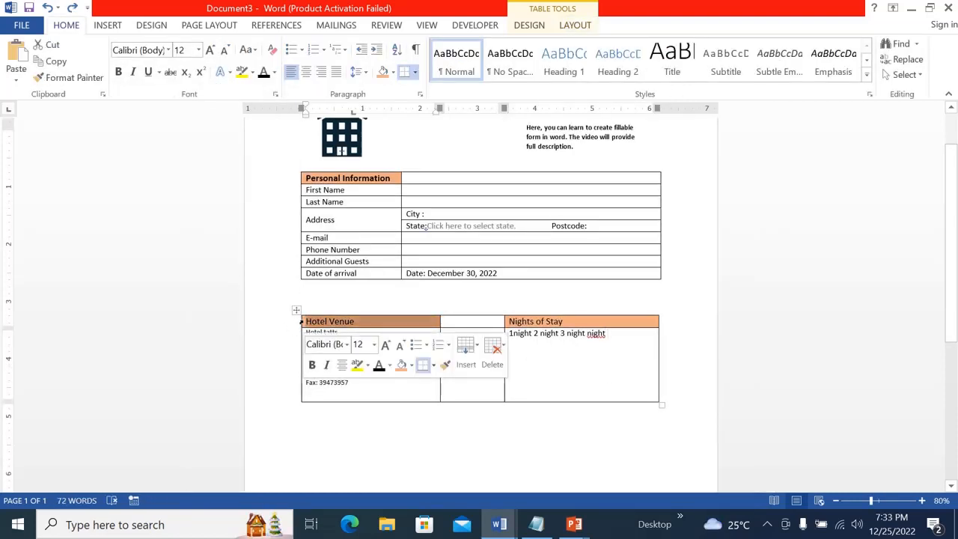
double_click(301, 322)
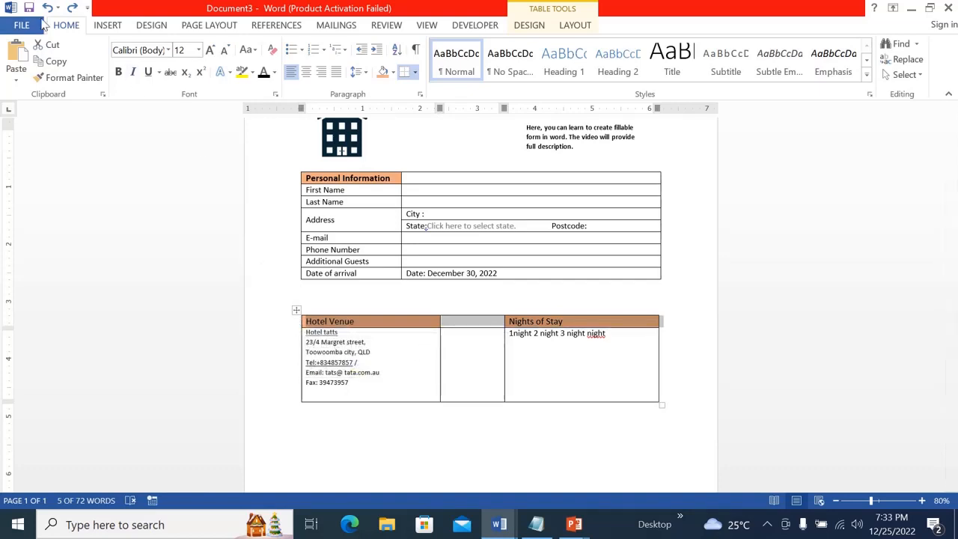
click(119, 72)
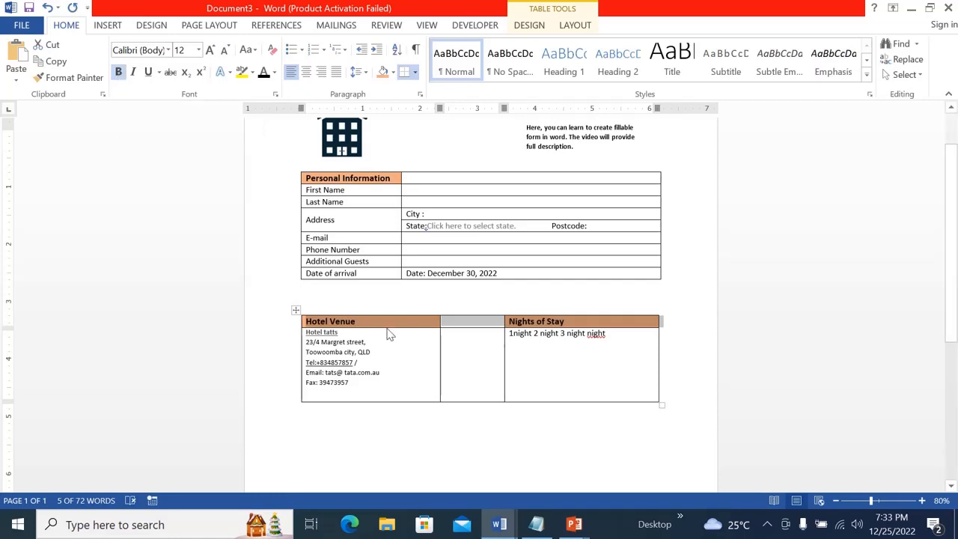
Remove all borders from the hotel venue table
click(411, 362)
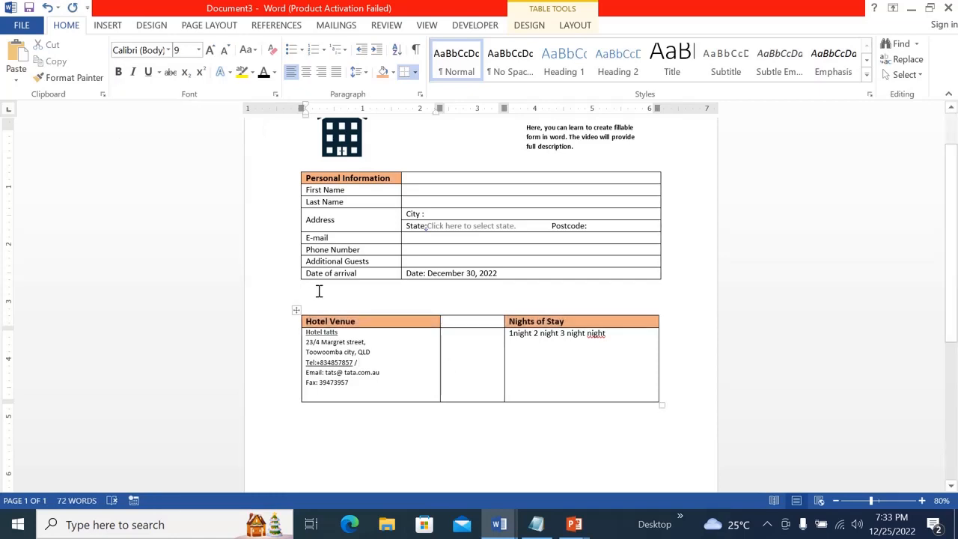
click(297, 310)
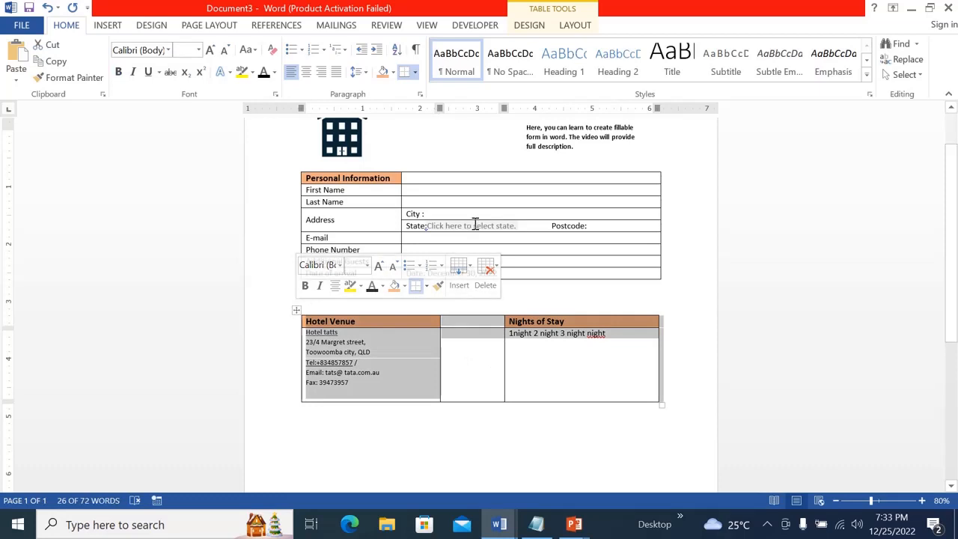
click(529, 27)
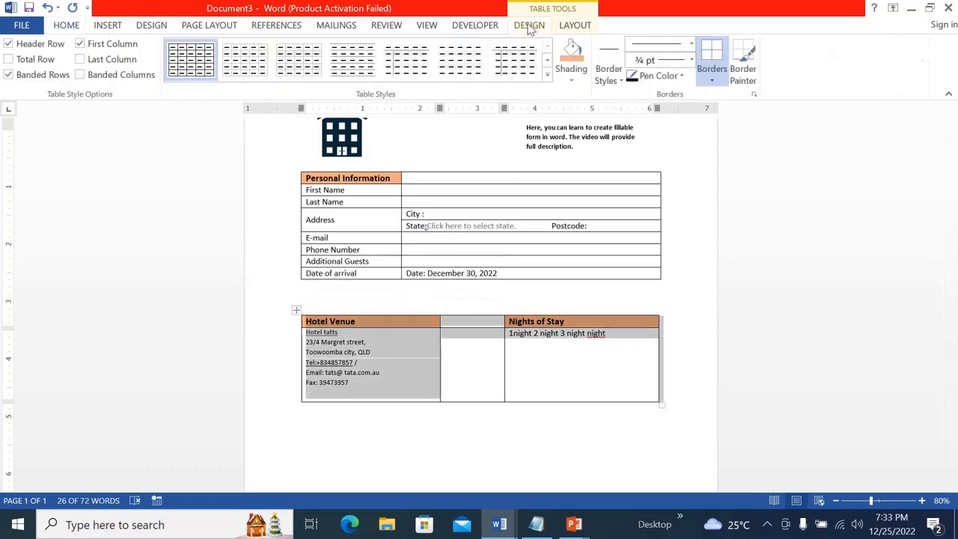
click(713, 82)
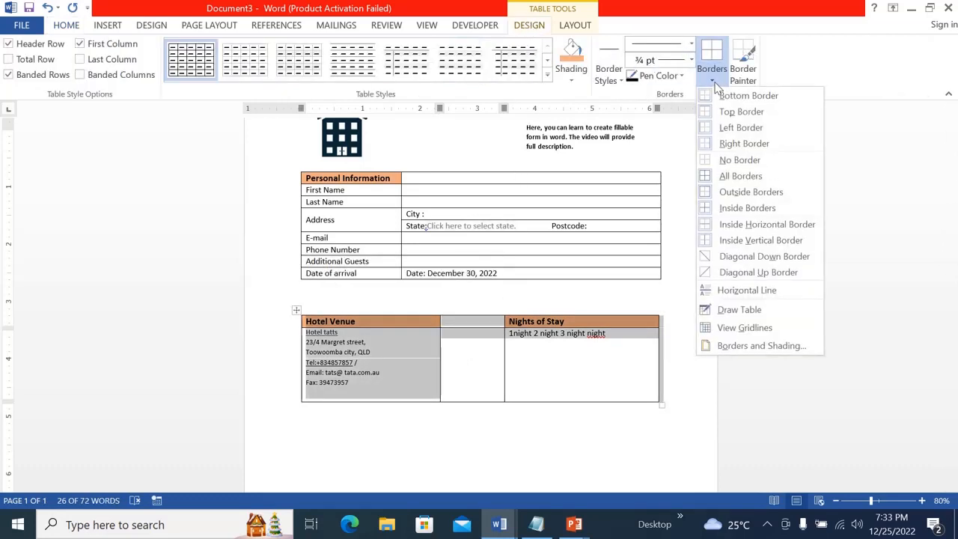
click(737, 161)
click(577, 485)
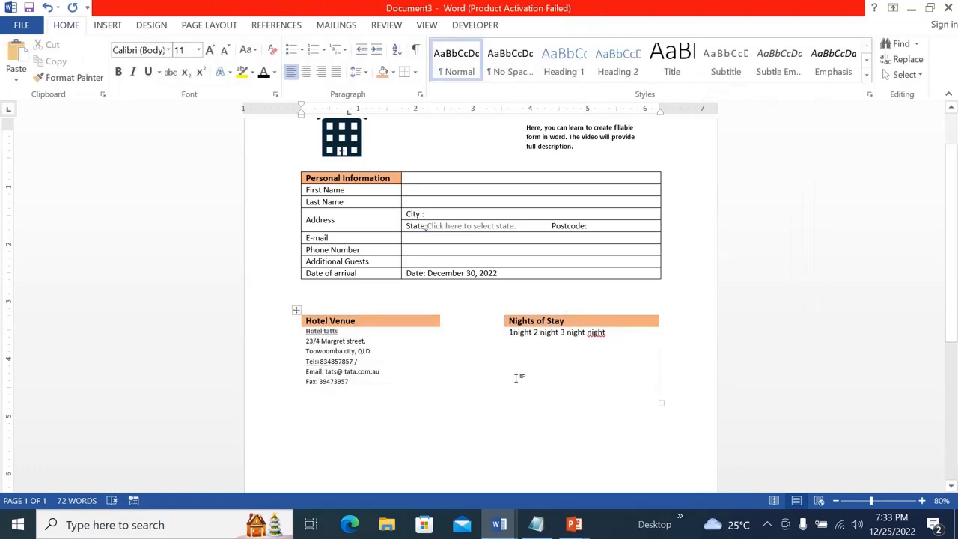
Insert a check box content control before "1night" in the Nights of Stay cell
click(509, 332)
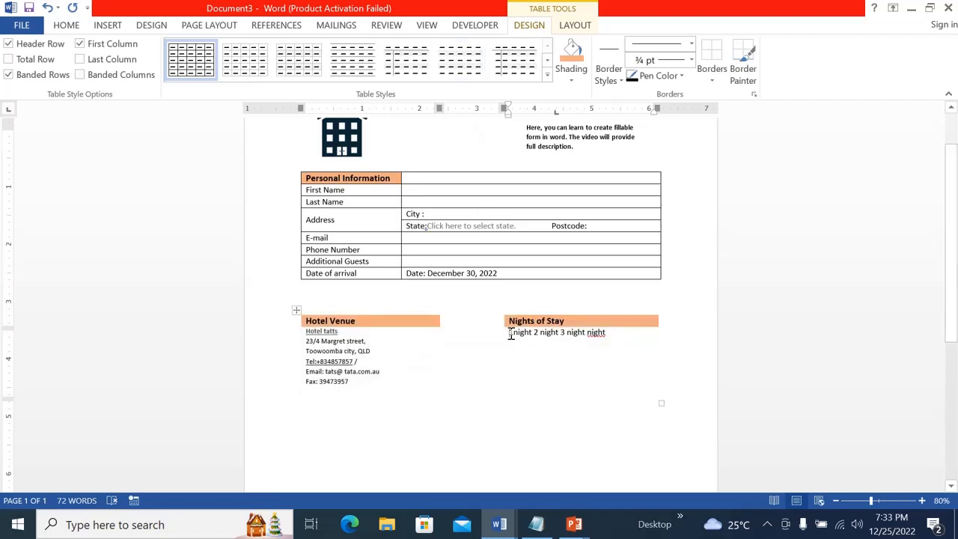
click(472, 26)
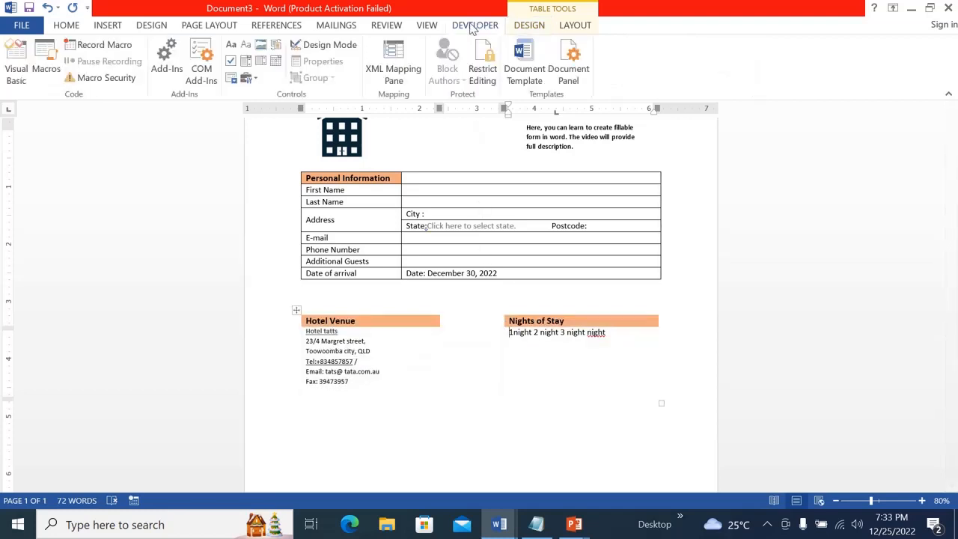
click(232, 61)
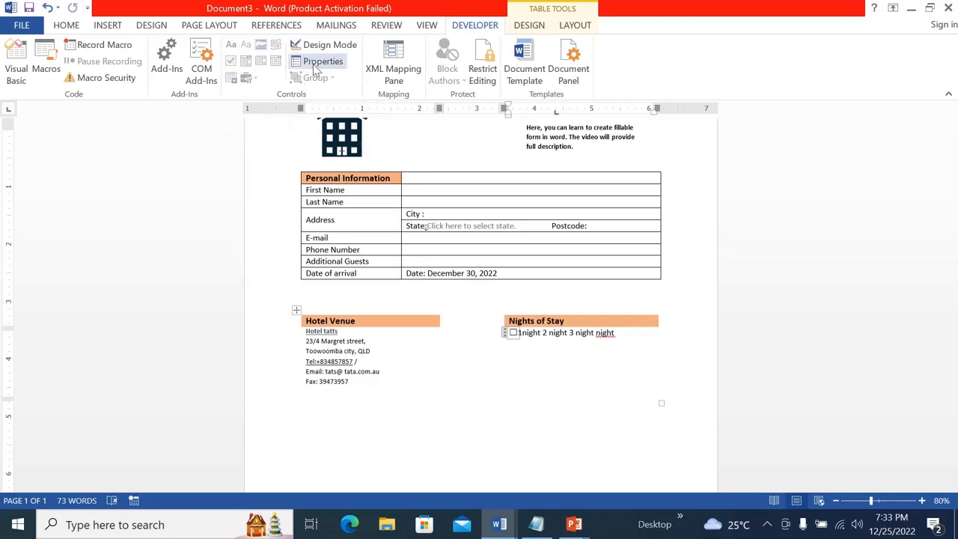
Change the check box's checked symbol to the Wingdings ticked box and test toggling the check box
click(316, 67)
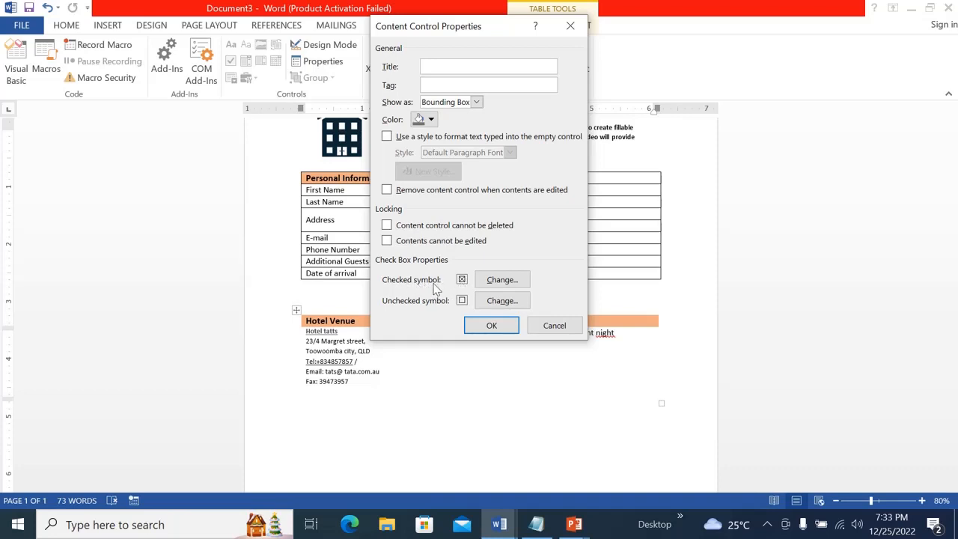
click(502, 280)
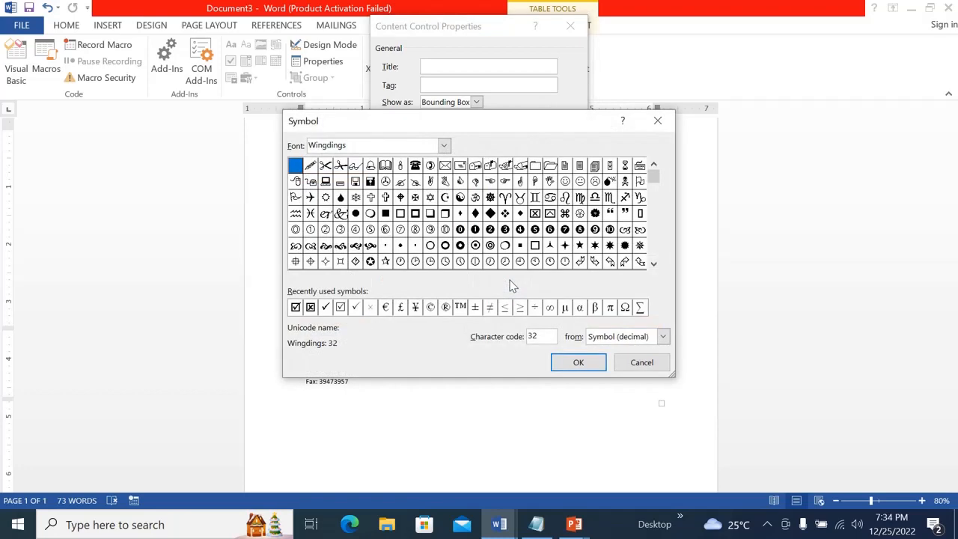
click(444, 145)
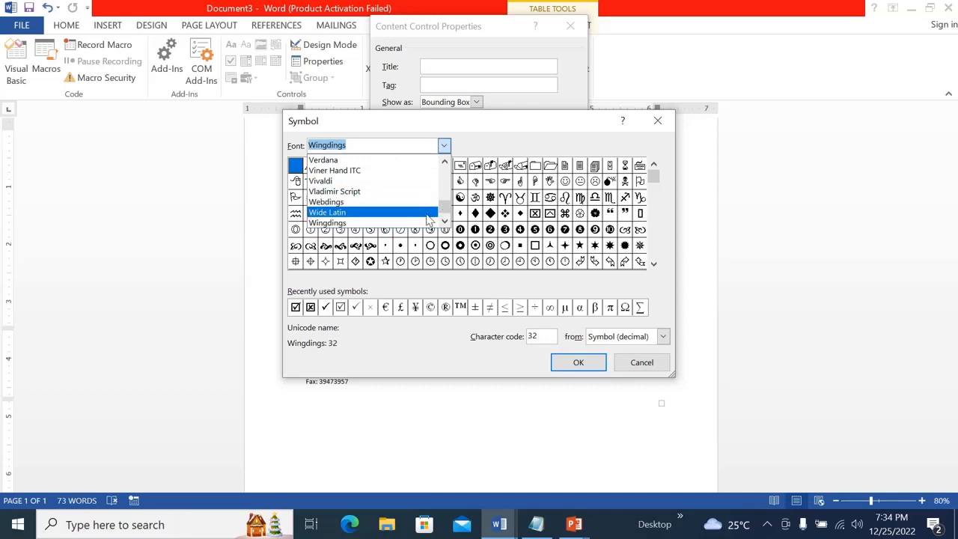
click(402, 224)
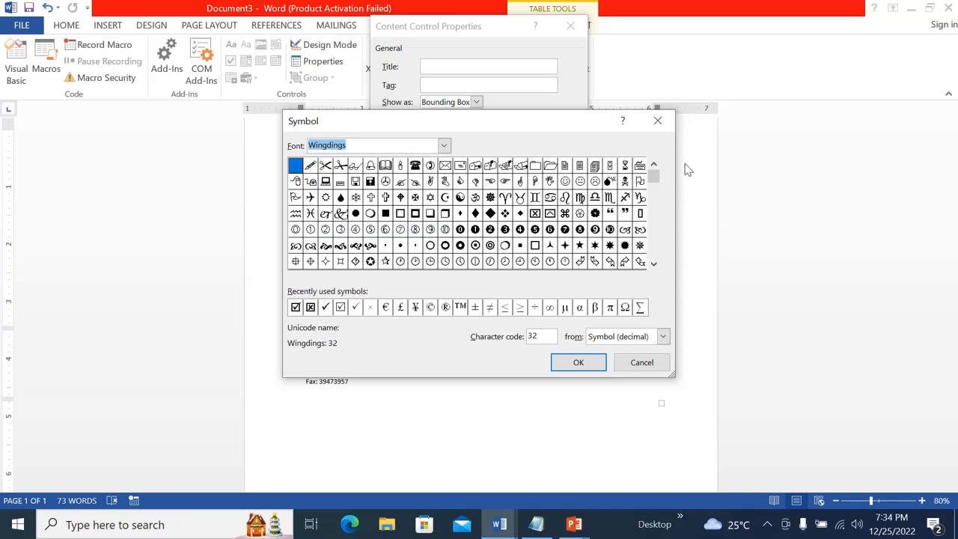
drag(653, 176, 653, 194)
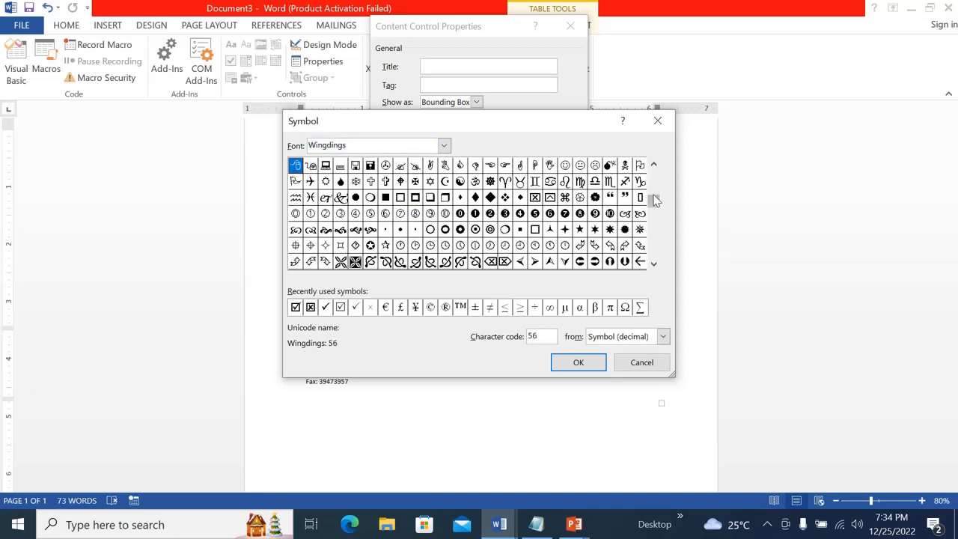
click(654, 194)
click(653, 263)
click(654, 264)
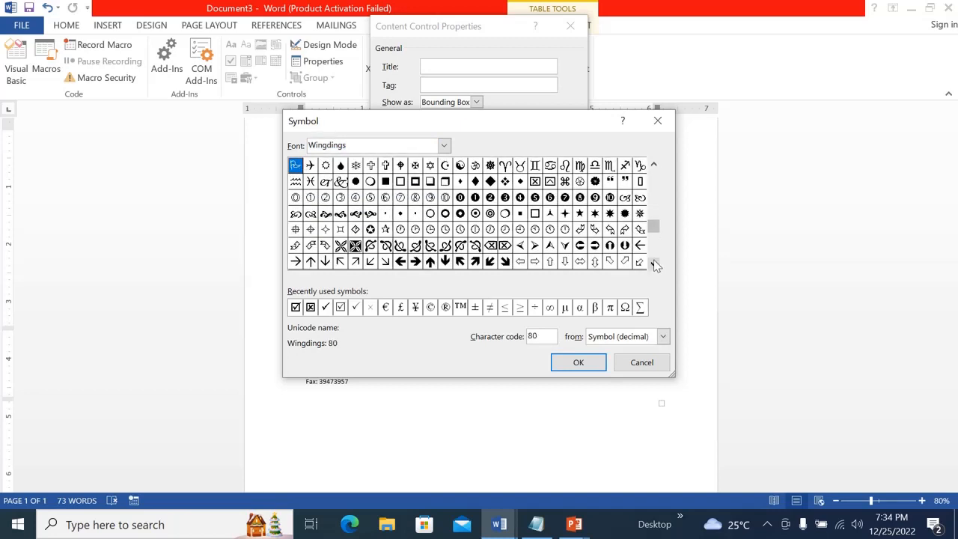
click(654, 264)
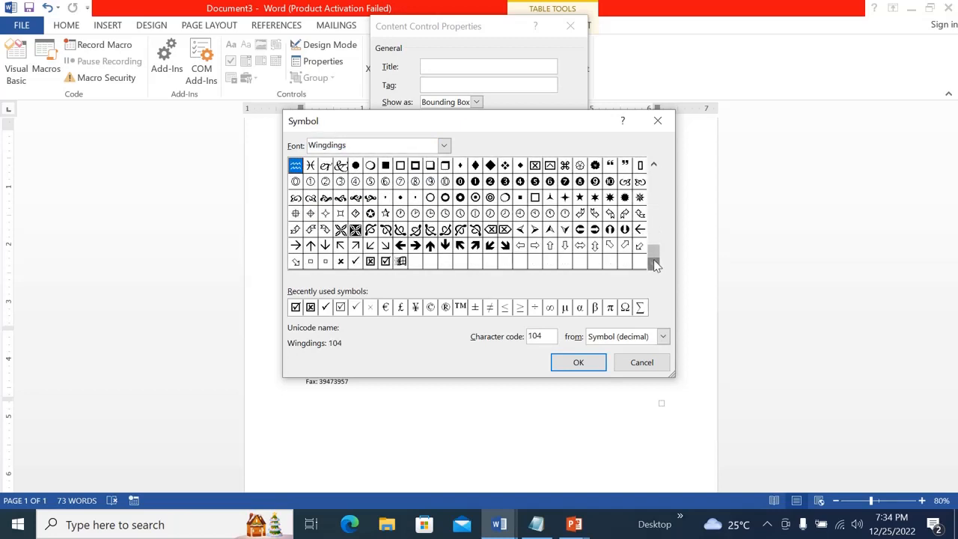
click(385, 262)
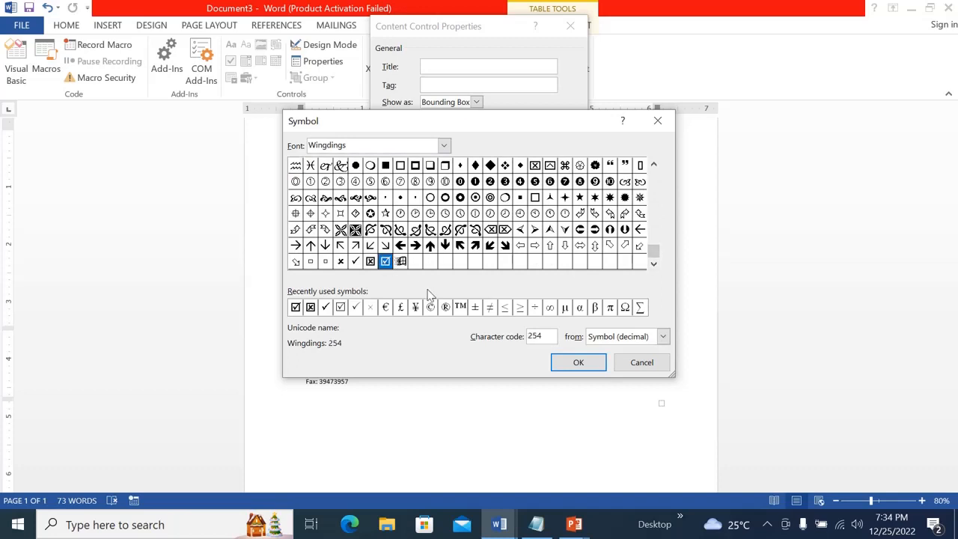
click(579, 362)
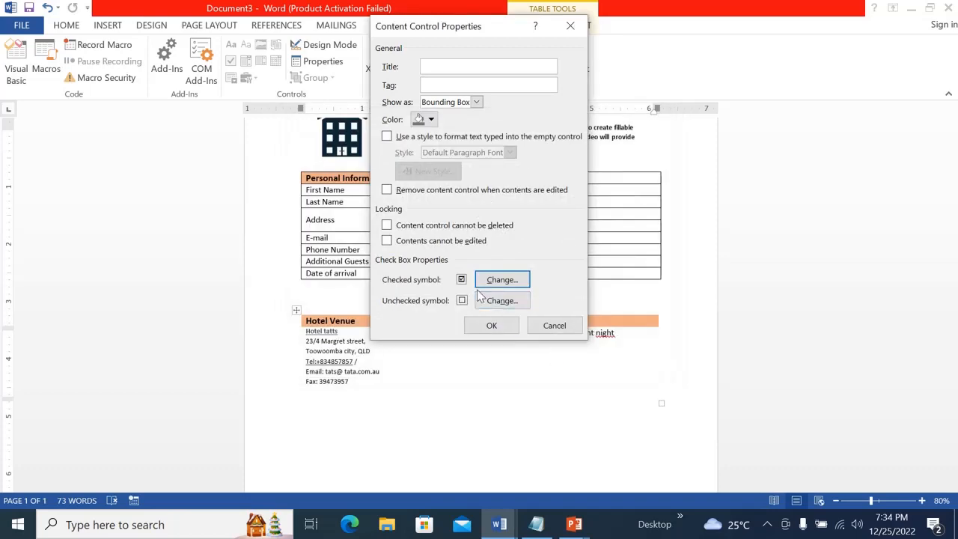
click(491, 328)
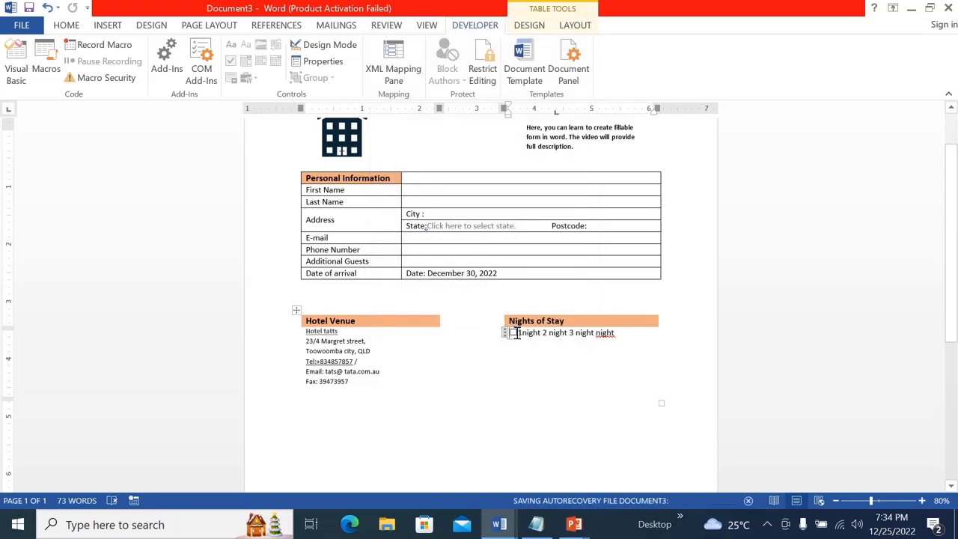
click(514, 333)
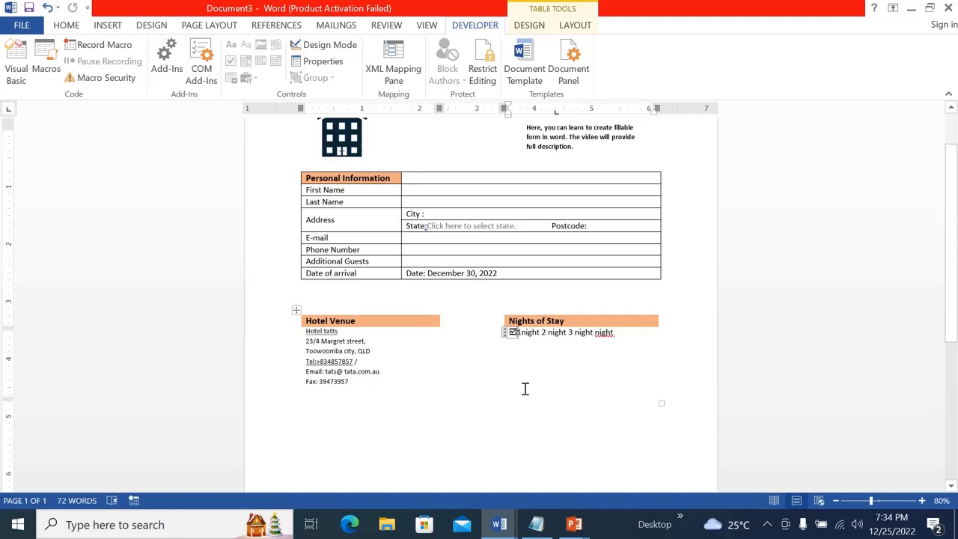
click(513, 333)
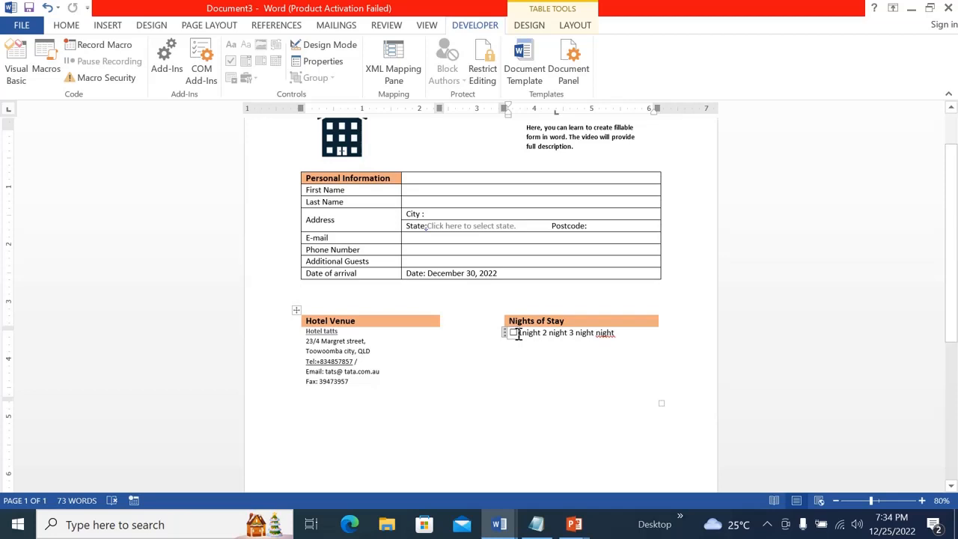
Copy the check box and paste copies before the "2 night" and "3 night" options
click(518, 335)
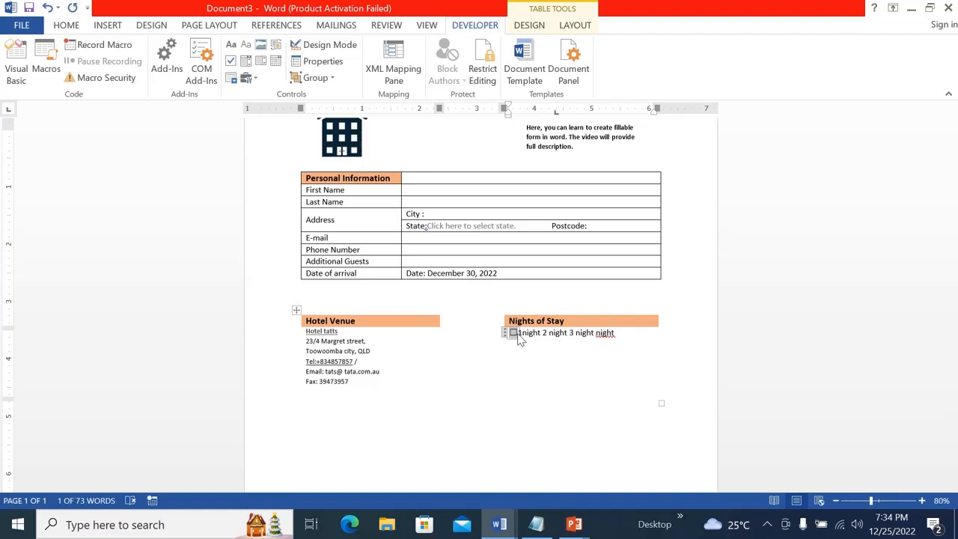
click(544, 335)
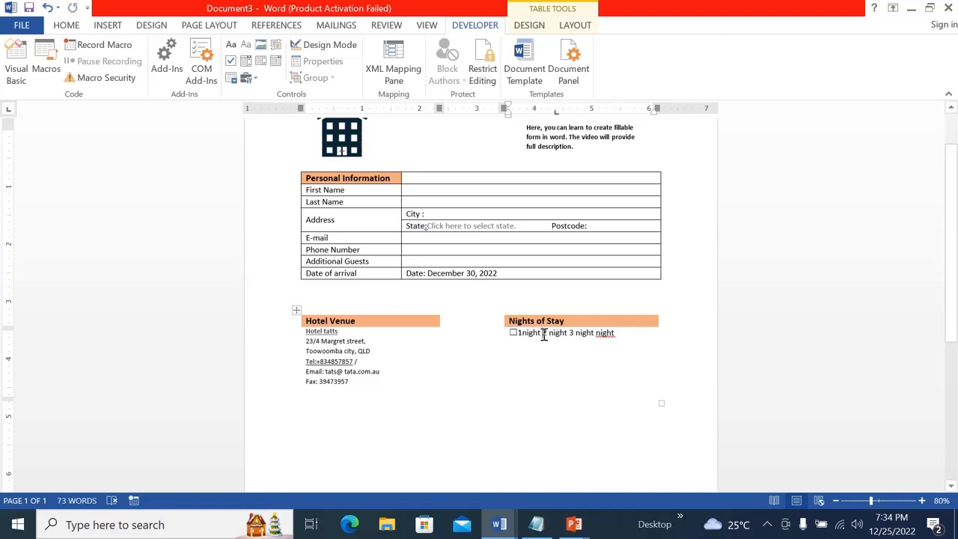
text(2)
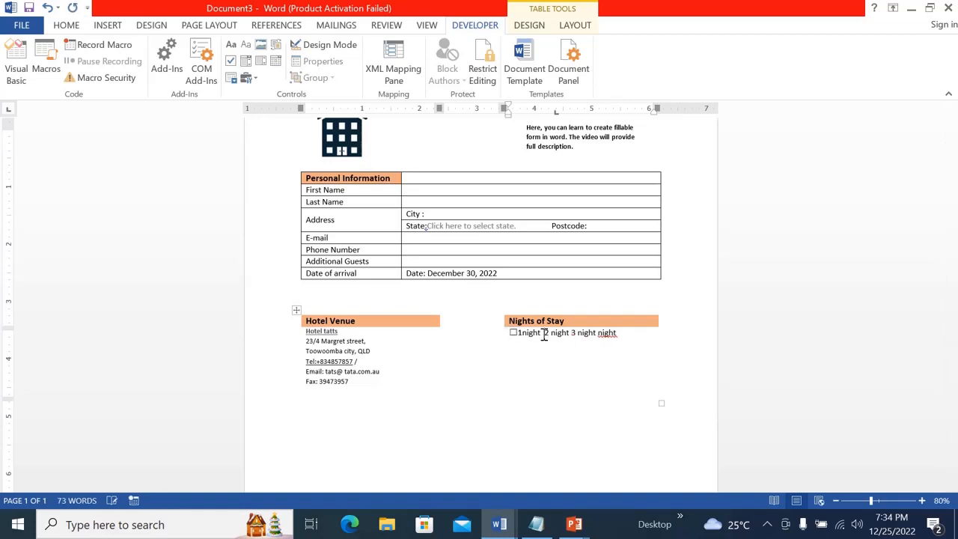
key(ctrl+v)
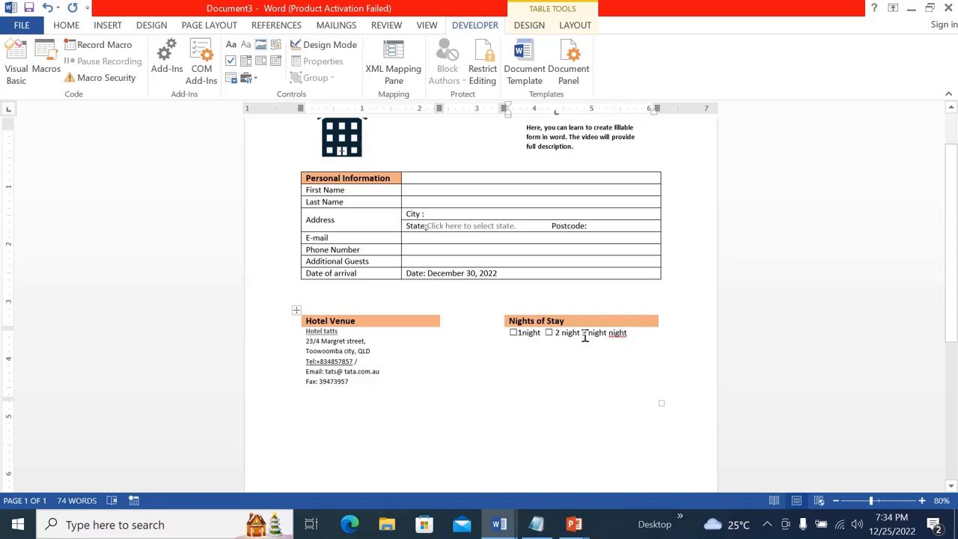
text(3)
click(543, 333)
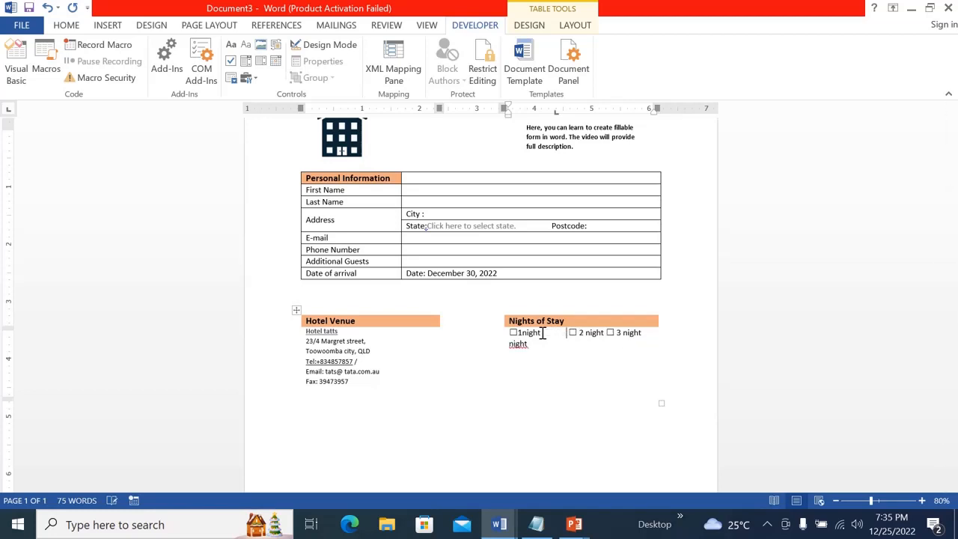
Move the "3 night" option onto a new line below "1night"
click(605, 332)
key(Return)
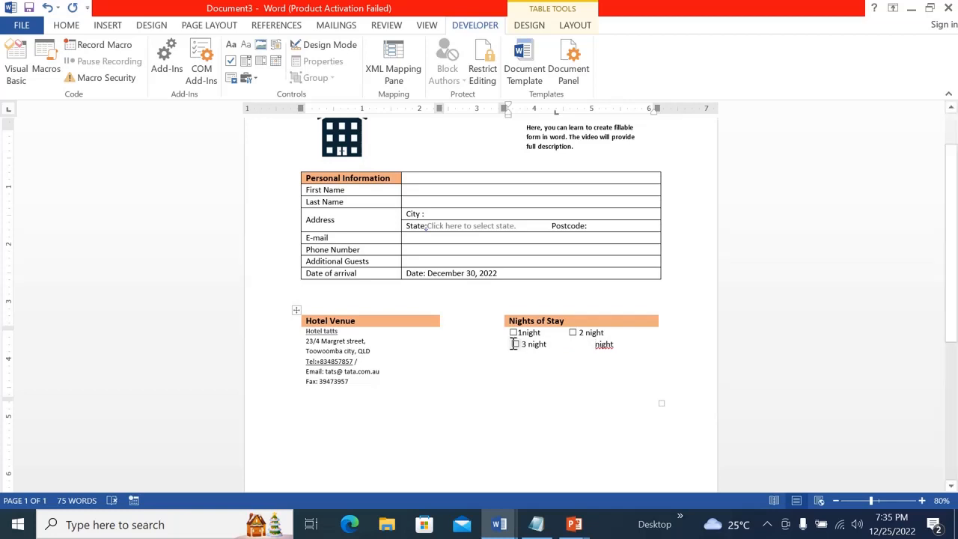
click(514, 344)
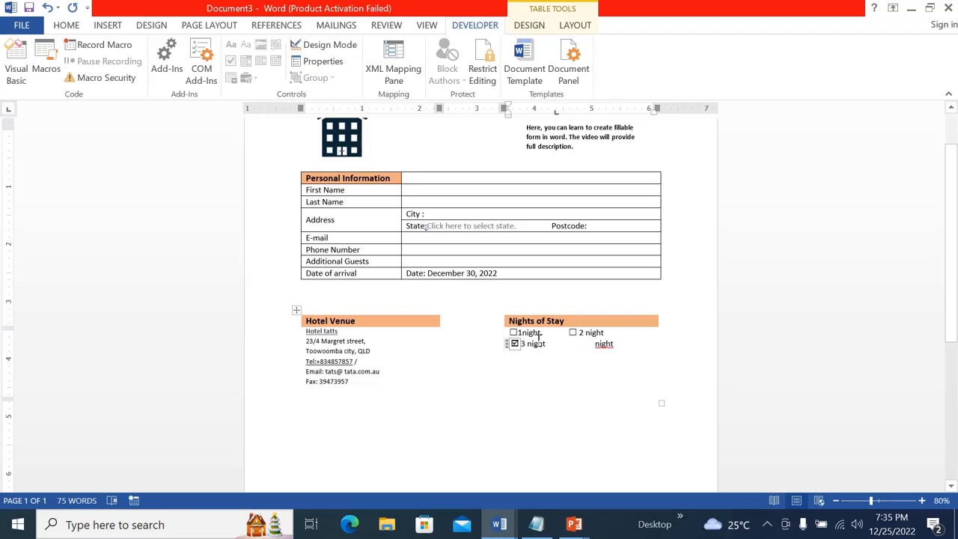
Delete the extra spacing before the leftover "night" text in the Nights of Stay cell
click(622, 334)
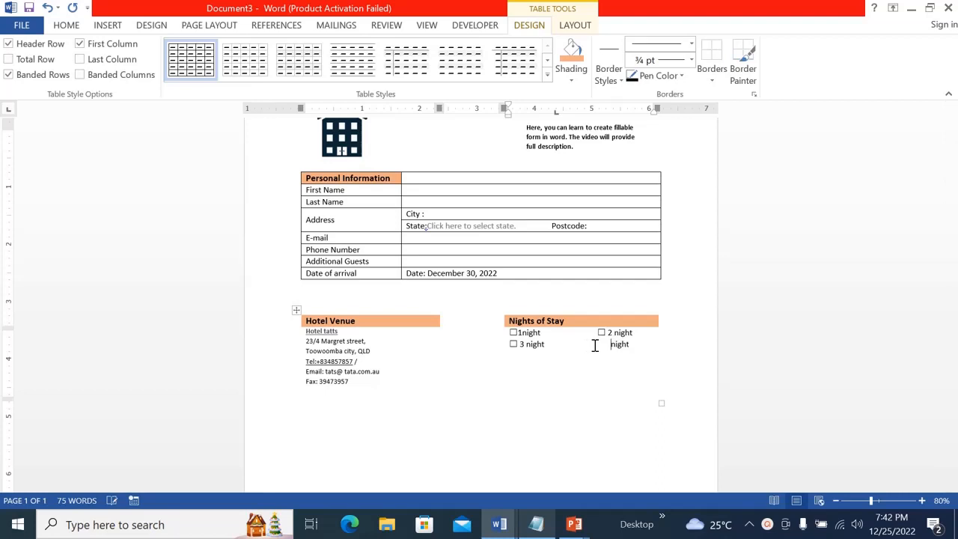
key(BackSpace)
key(BackSpace)
Set the line spacing of the Nights of Stay options to 1.5
click(506, 333)
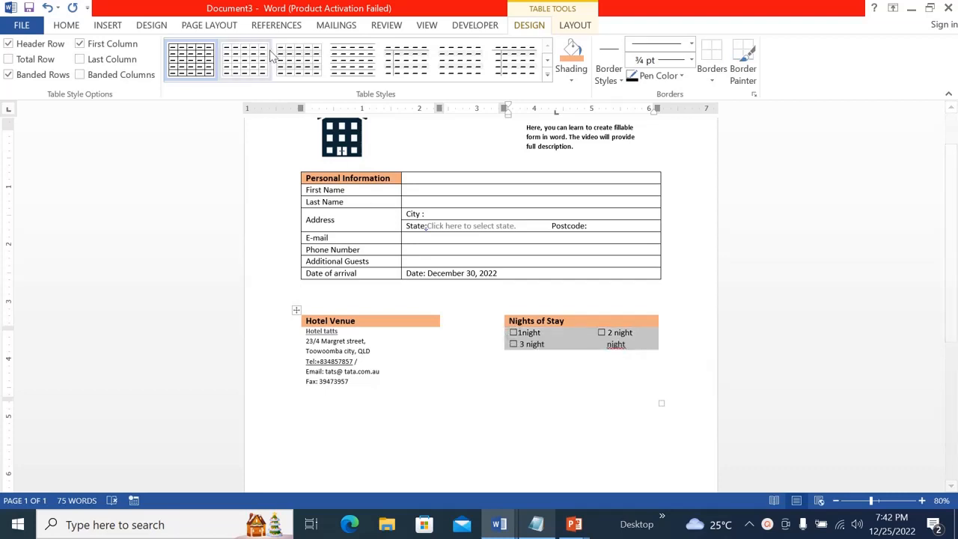
click(75, 21)
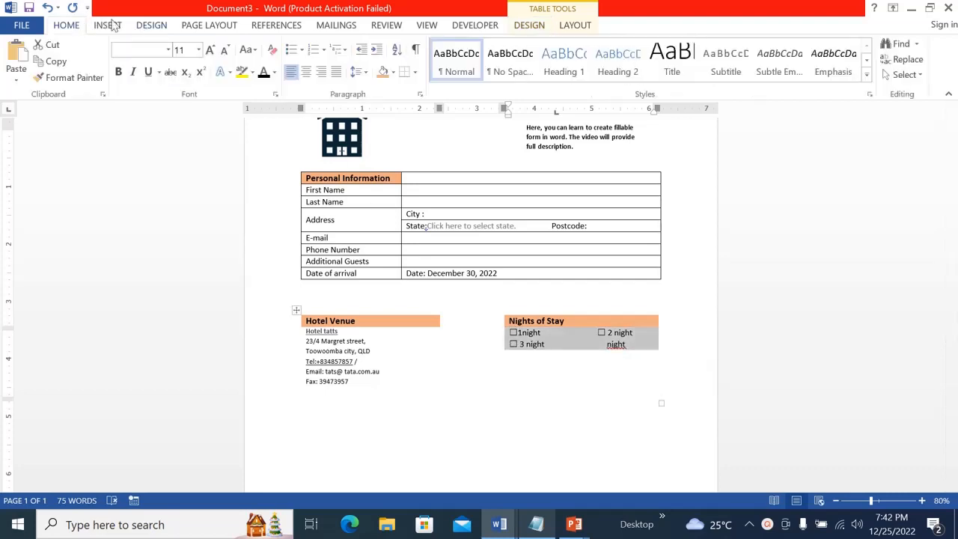
click(363, 74)
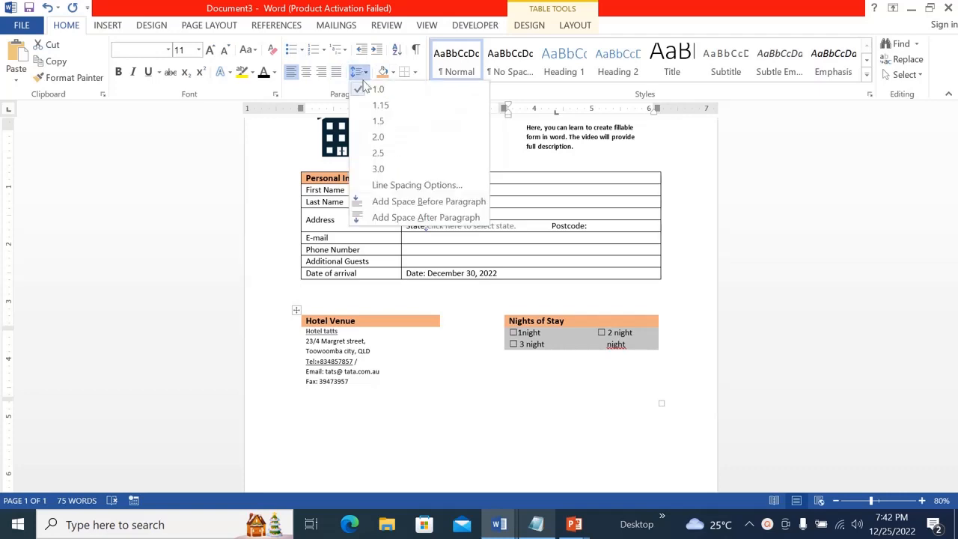
click(374, 121)
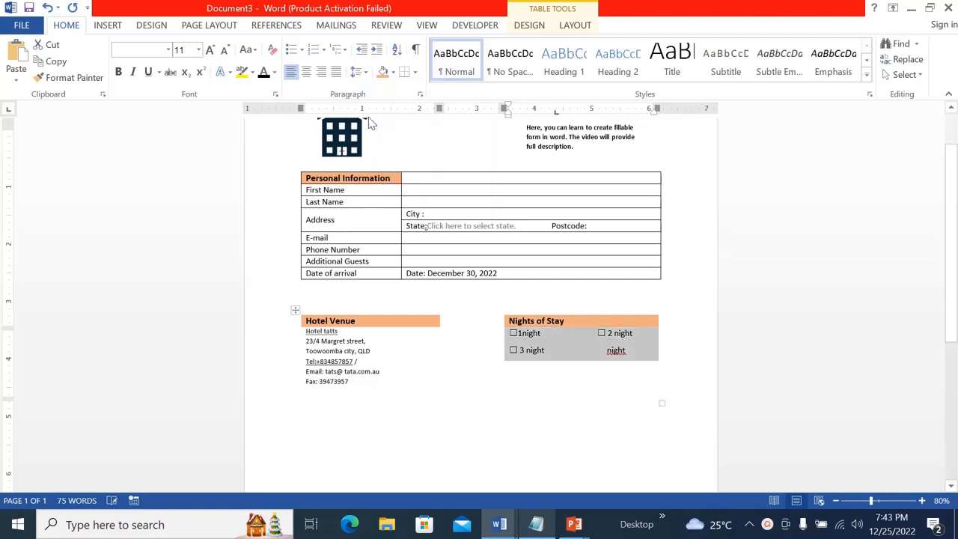
click(574, 404)
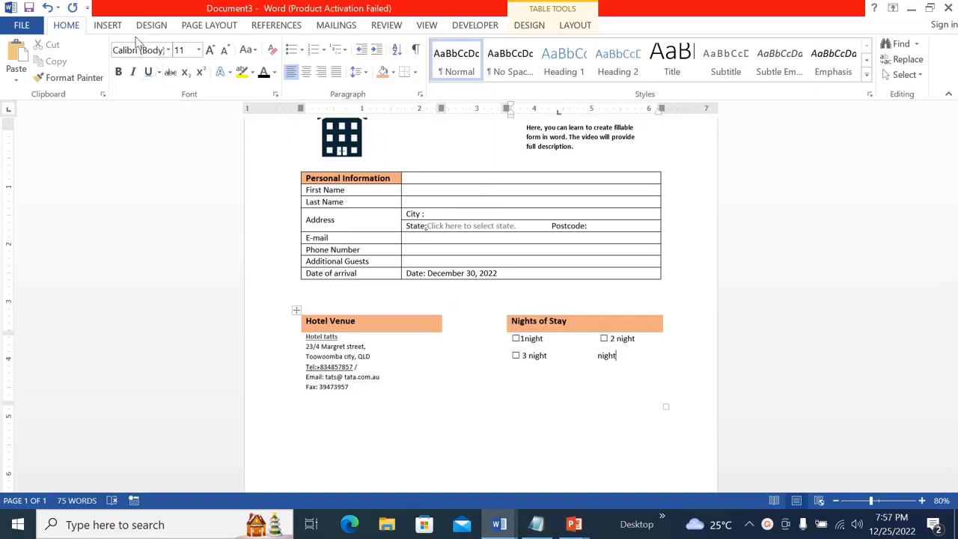
Draw a short horizontal line before the leftover "night" text and give it a black outline
click(108, 26)
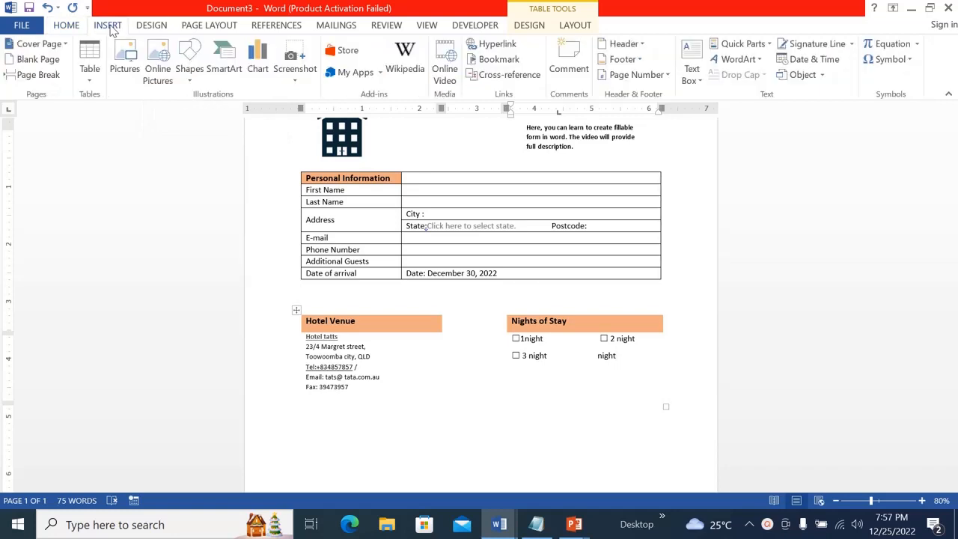
click(192, 79)
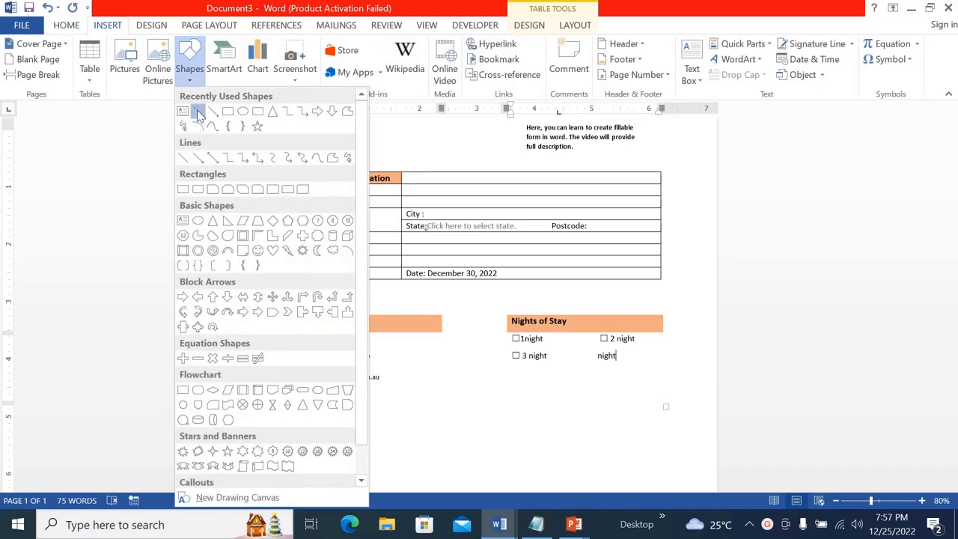
click(199, 113)
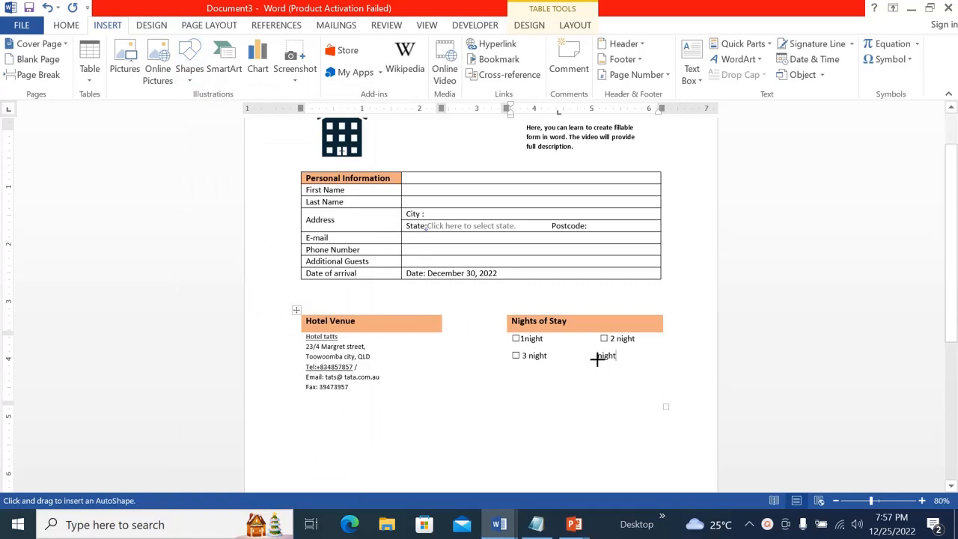
drag(597, 360, 615, 360)
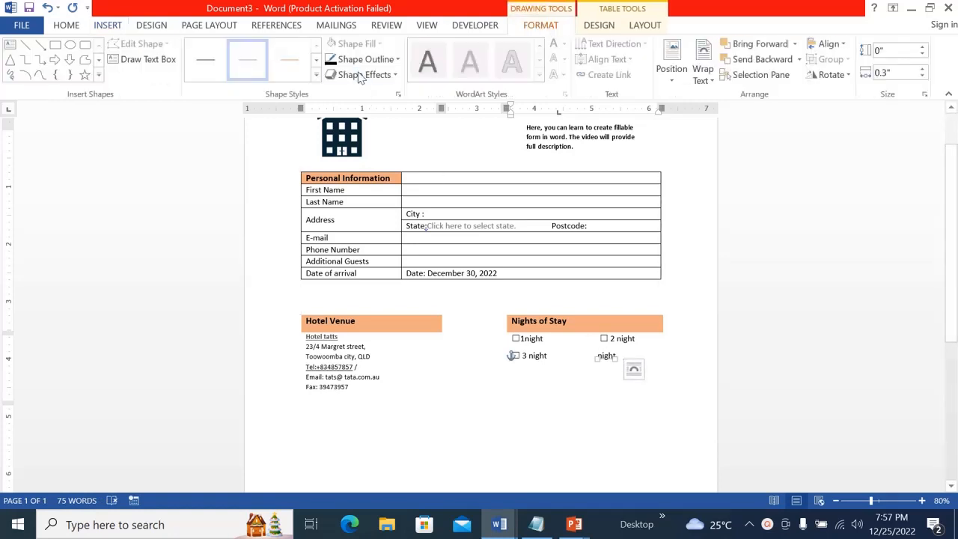
click(380, 63)
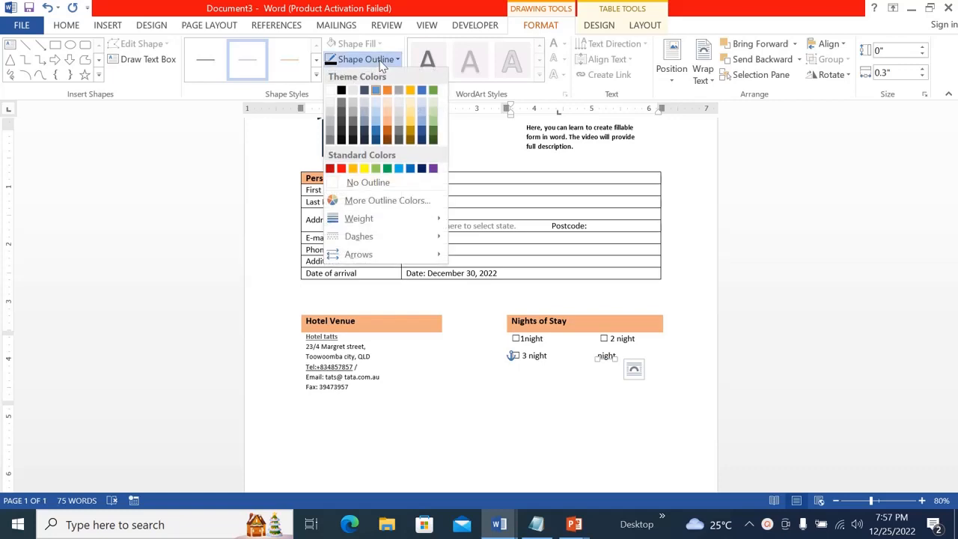
click(344, 93)
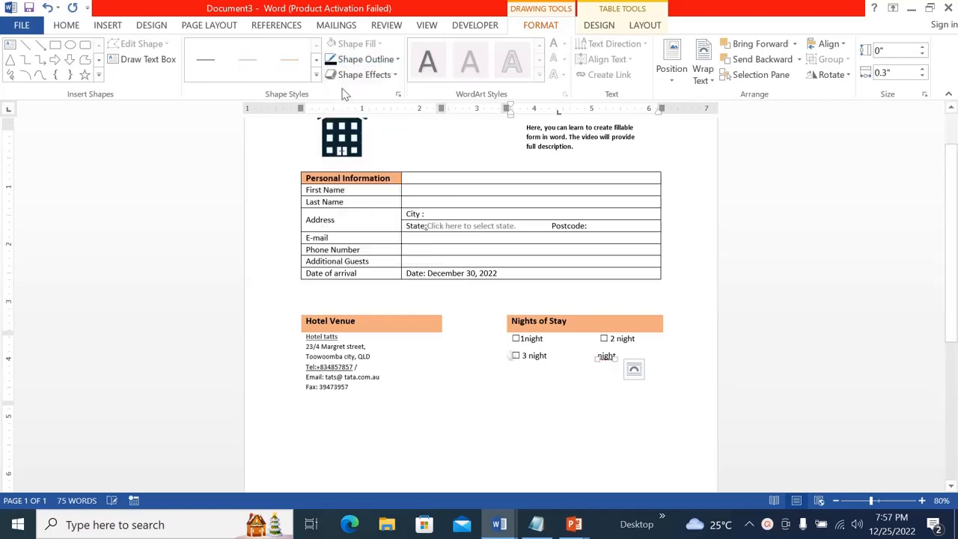
click(599, 357)
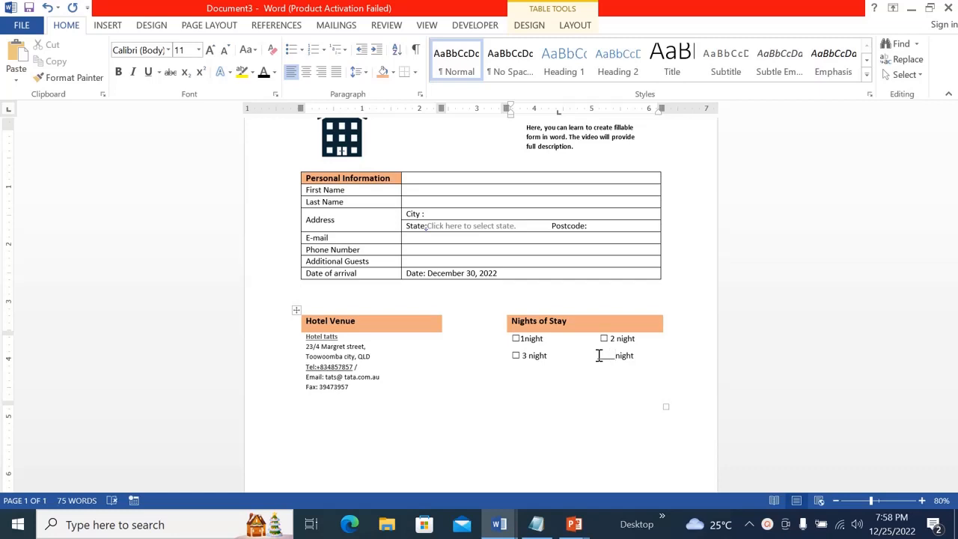
Add blank lines below the venue tables, insert a 2x4 table there, and paste the room categories with prices into it
scroll(616, 355, down, 3)
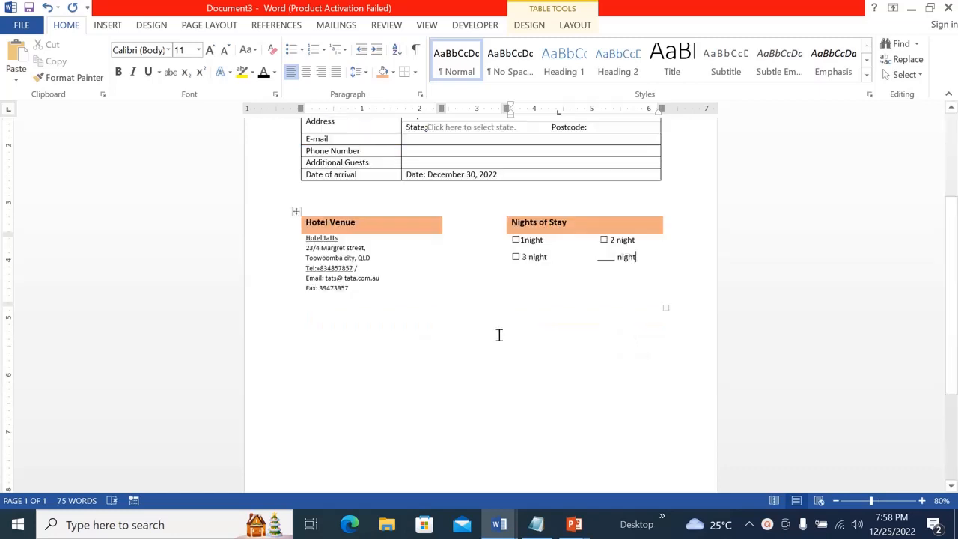
click(308, 336)
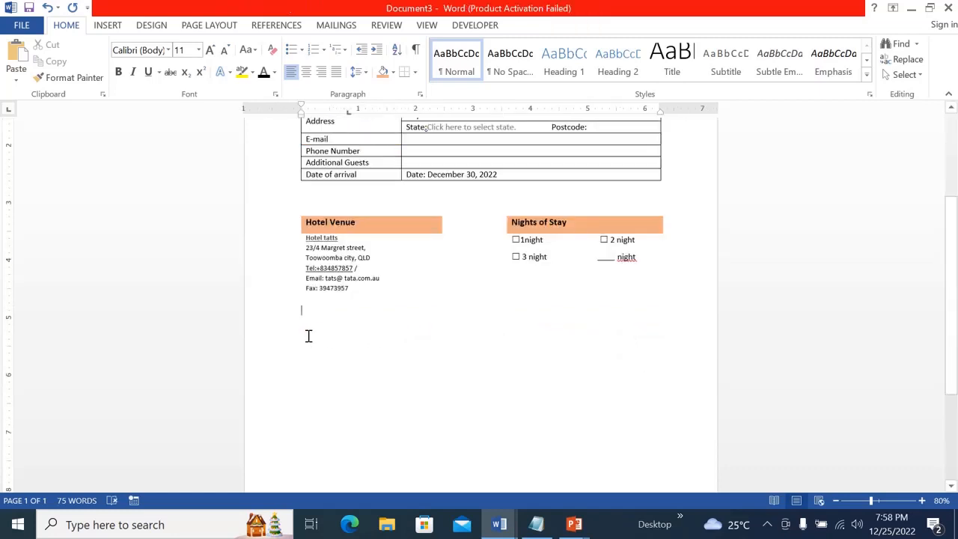
key(Return)
key(Return)
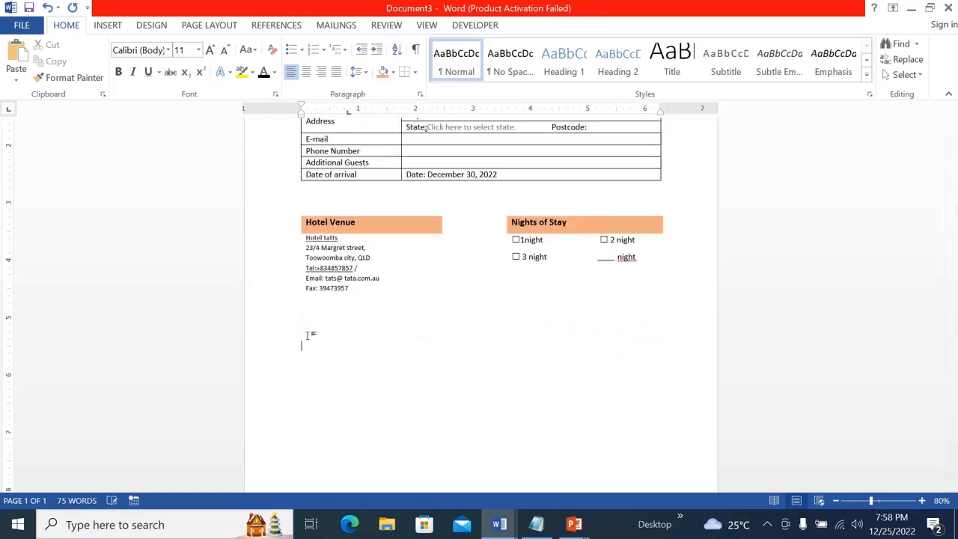
click(106, 27)
click(96, 76)
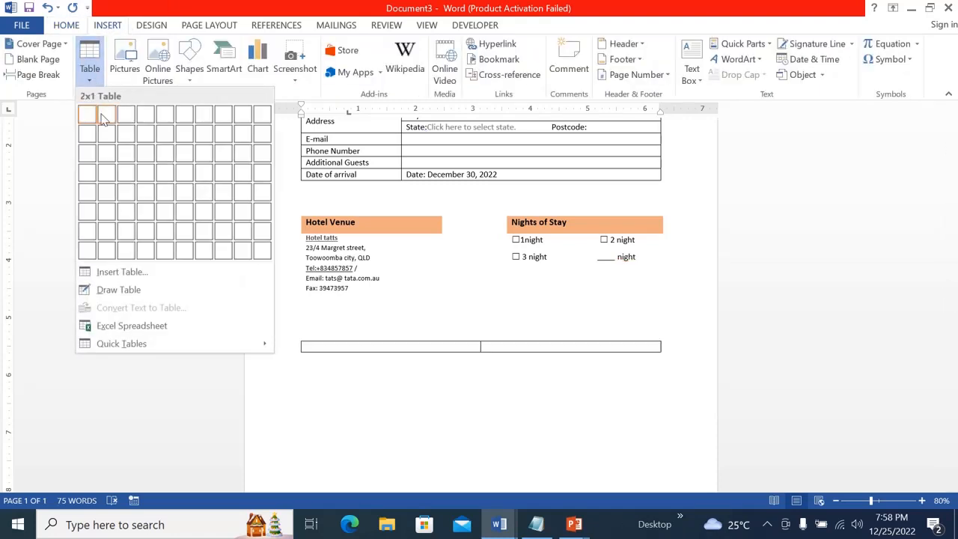
click(105, 178)
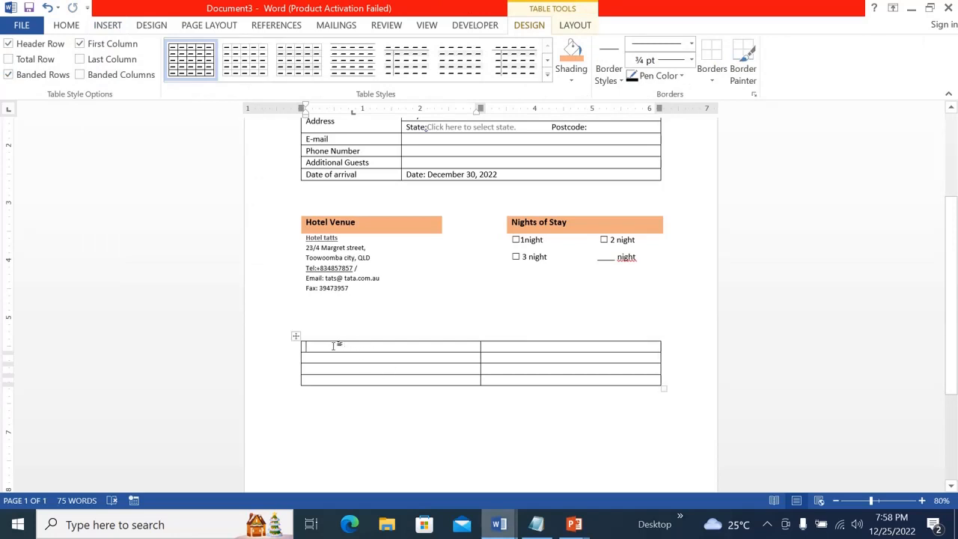
text(☒Superior - single	AUD 80 ☒Superior - double	AUD 100 ☒Delux-single	AUD 110 ☒Junior suite	AUD 80)
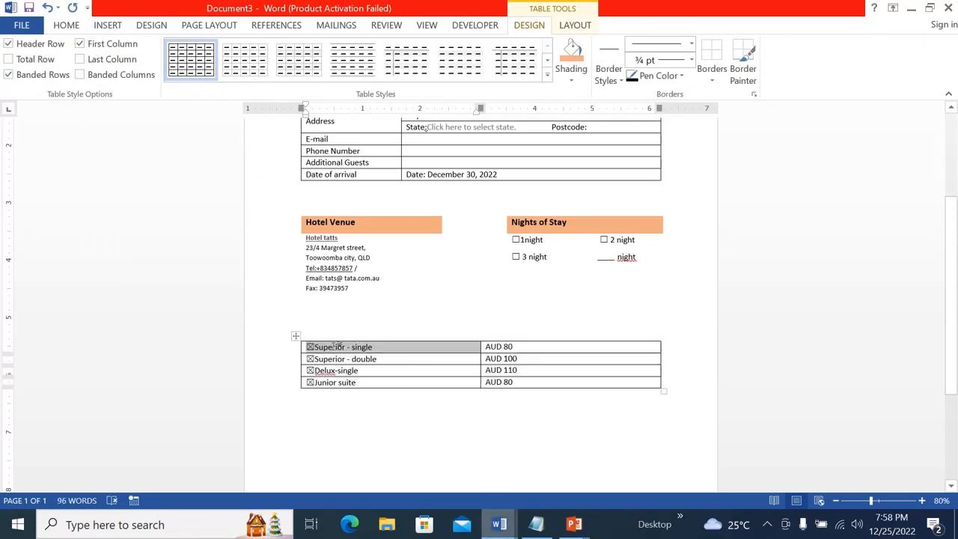
Insert a new row above the first row of the room table
click(358, 349)
click(391, 346)
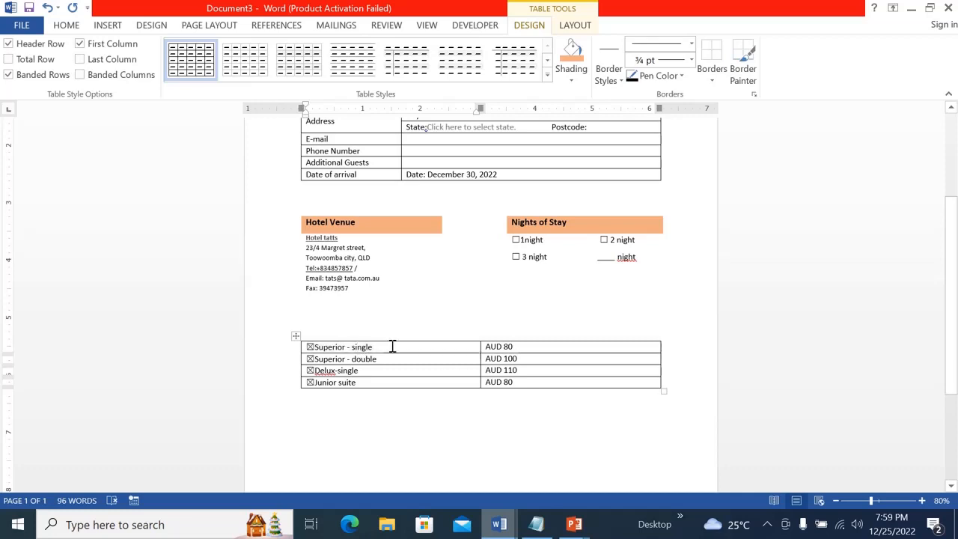
right_click(391, 346)
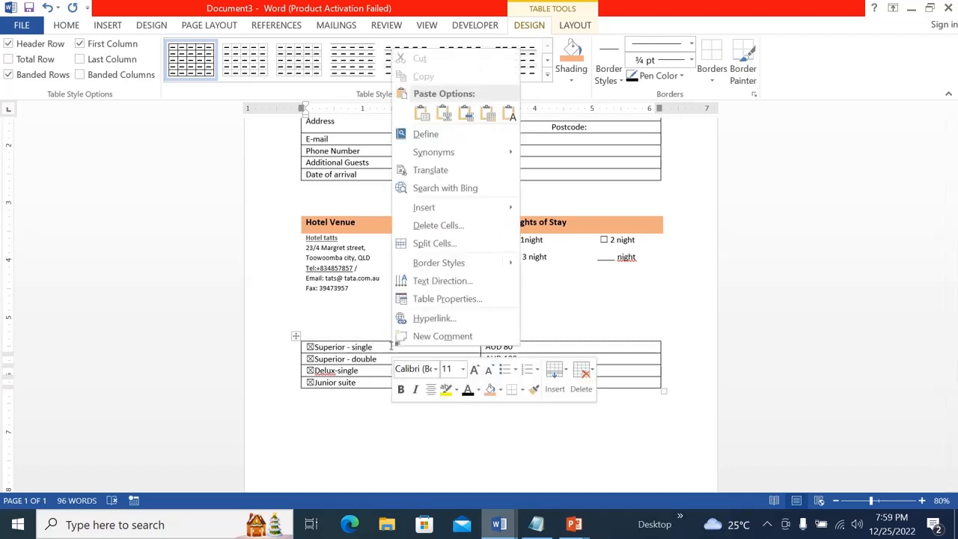
click(384, 346)
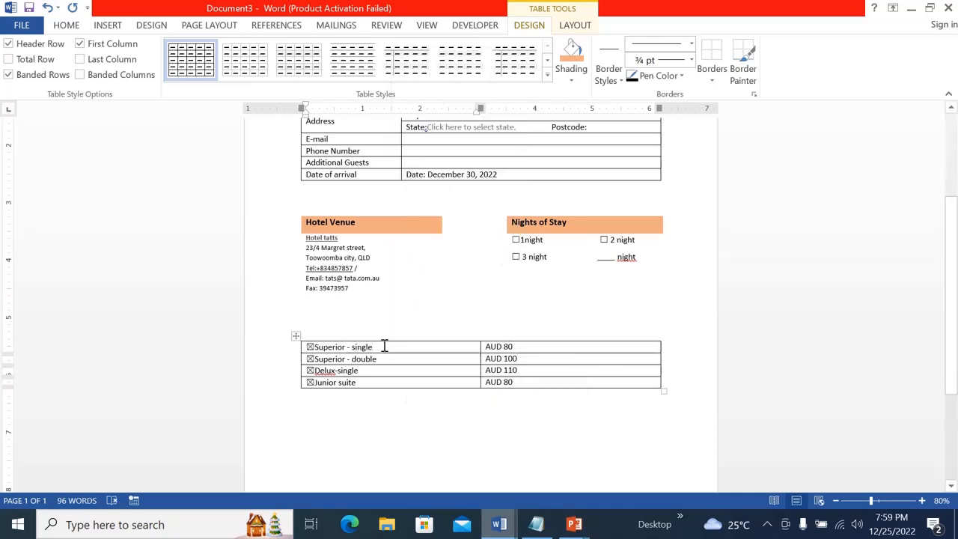
right_click(384, 346)
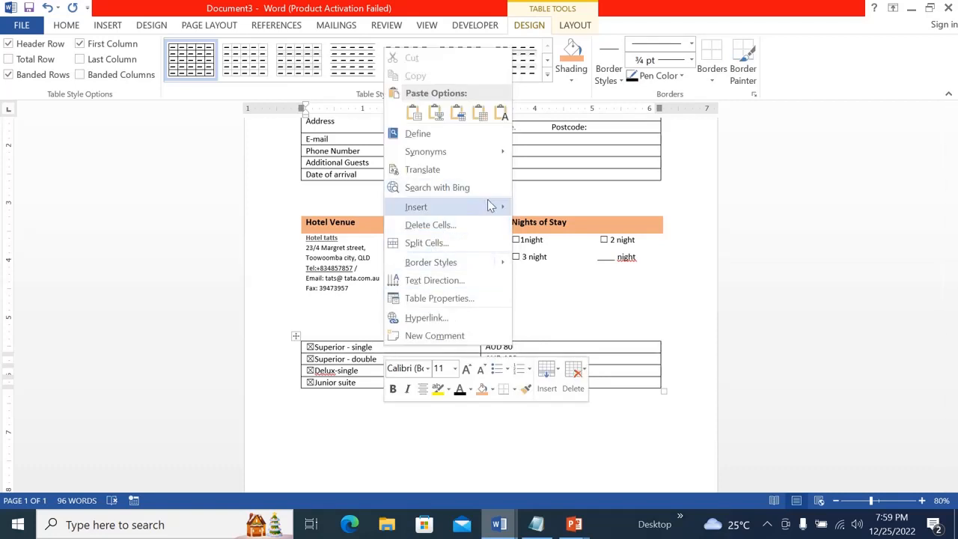
mouse_move(490, 206)
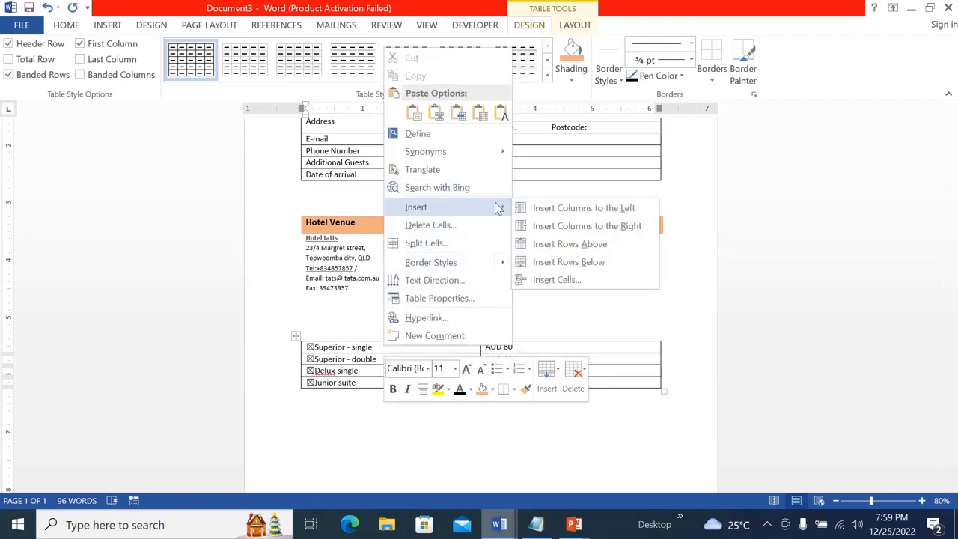
click(557, 244)
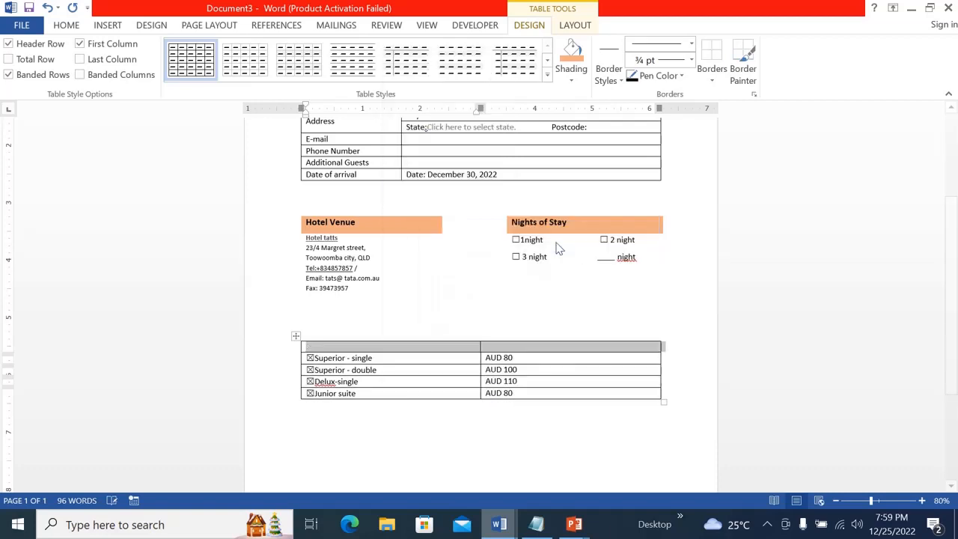
click(352, 347)
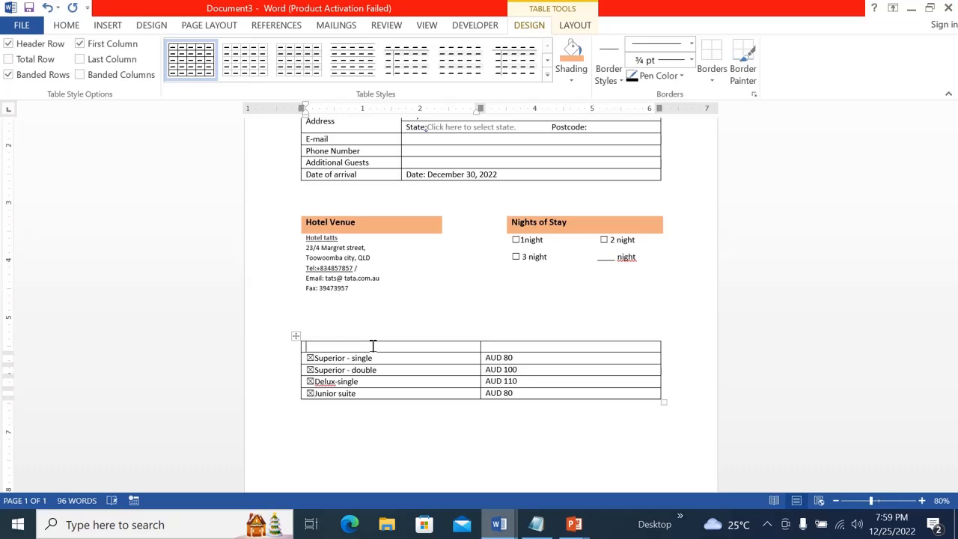
Enter the headings "Room categories" and "Room Rent" in the new top row
text(Room categories)
click(502, 347)
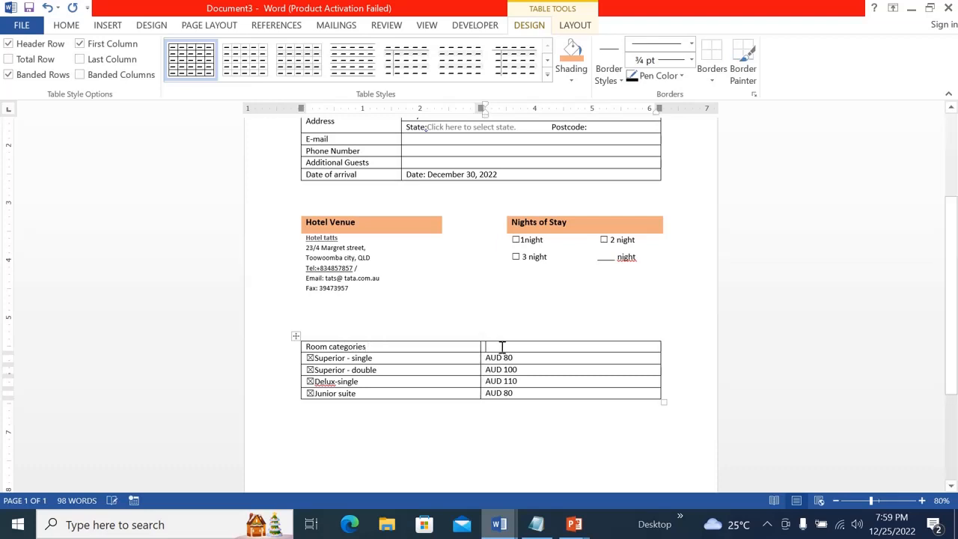
text(Room Rent)
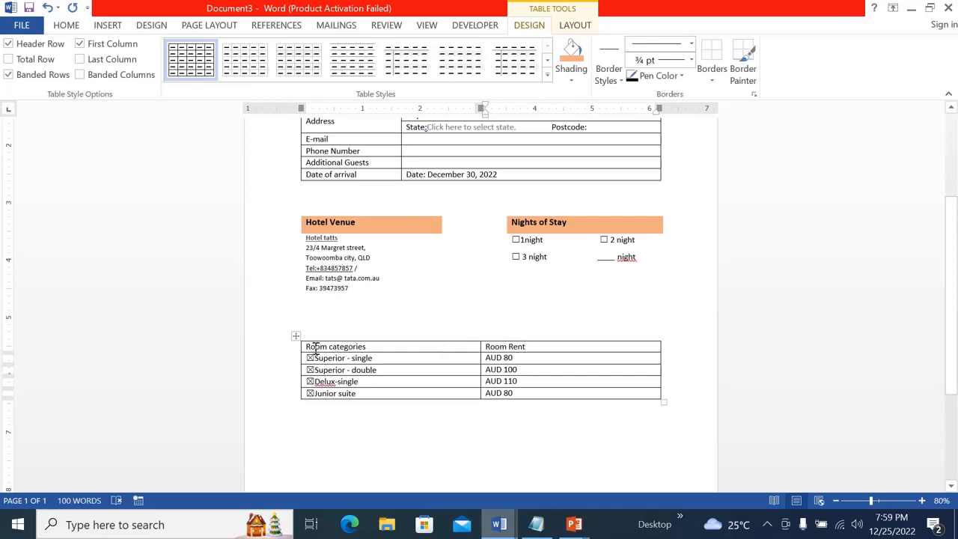
Shade the room table's heading row orange
mouse_move(302, 346)
double_click(302, 346)
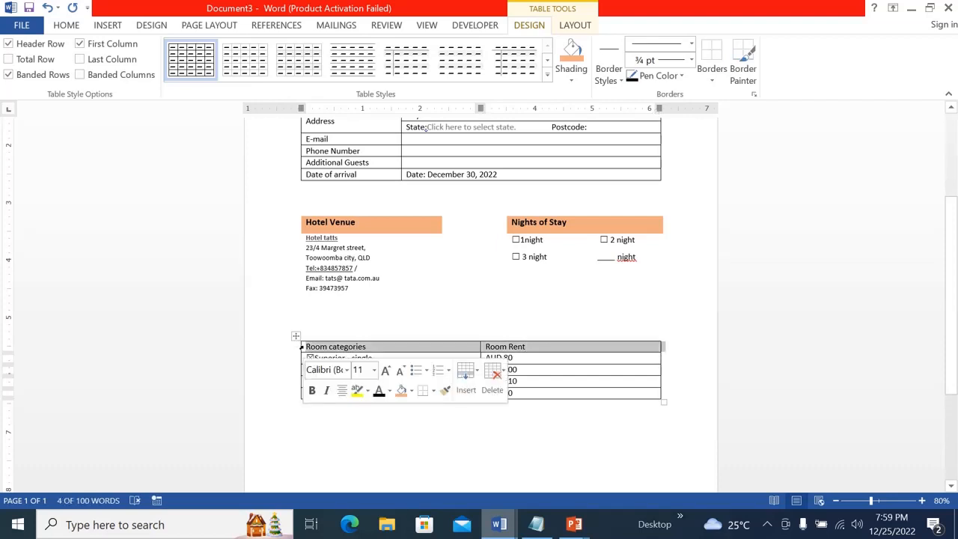
click(577, 80)
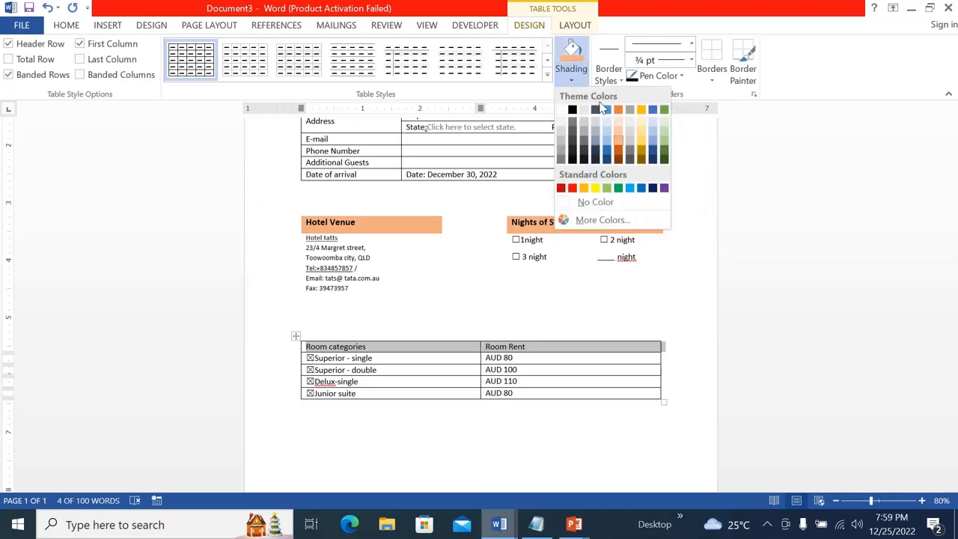
click(618, 144)
click(570, 341)
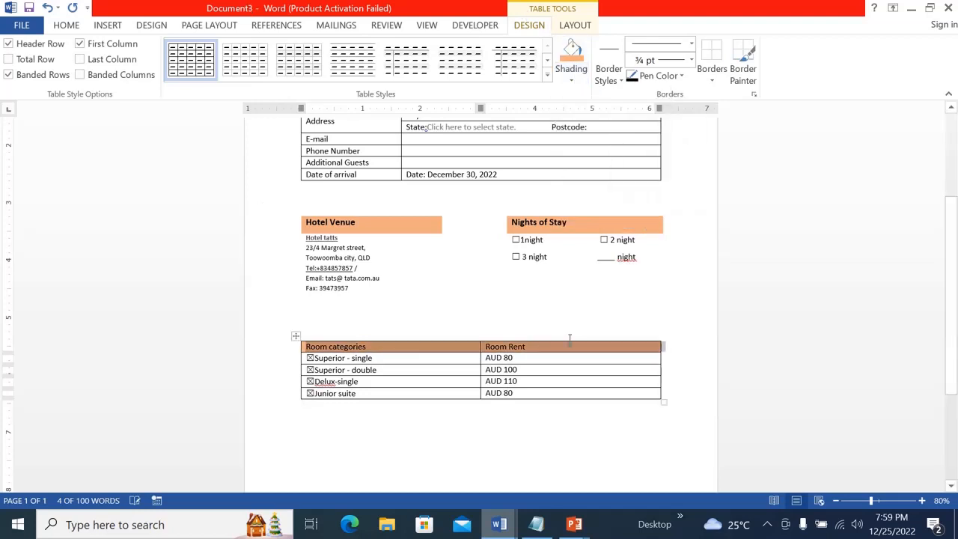
click(545, 445)
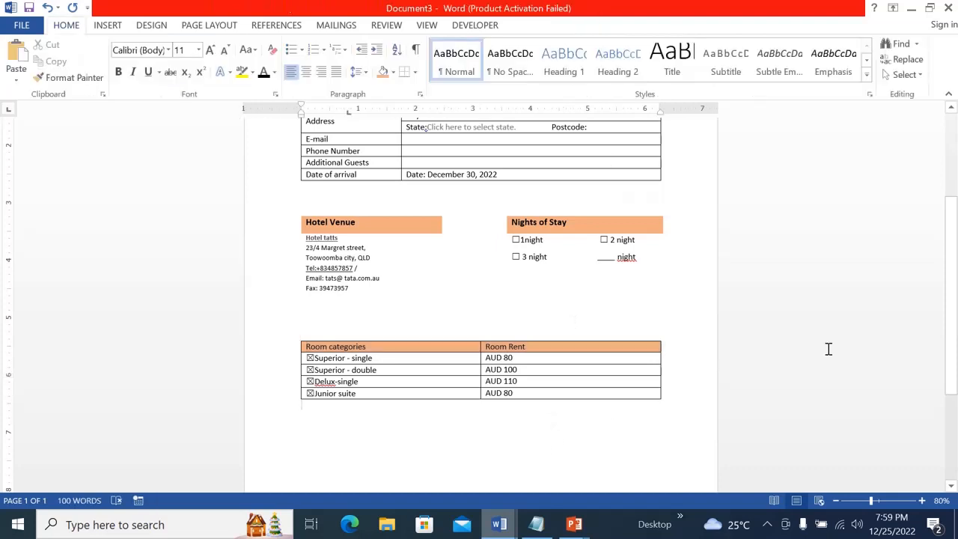
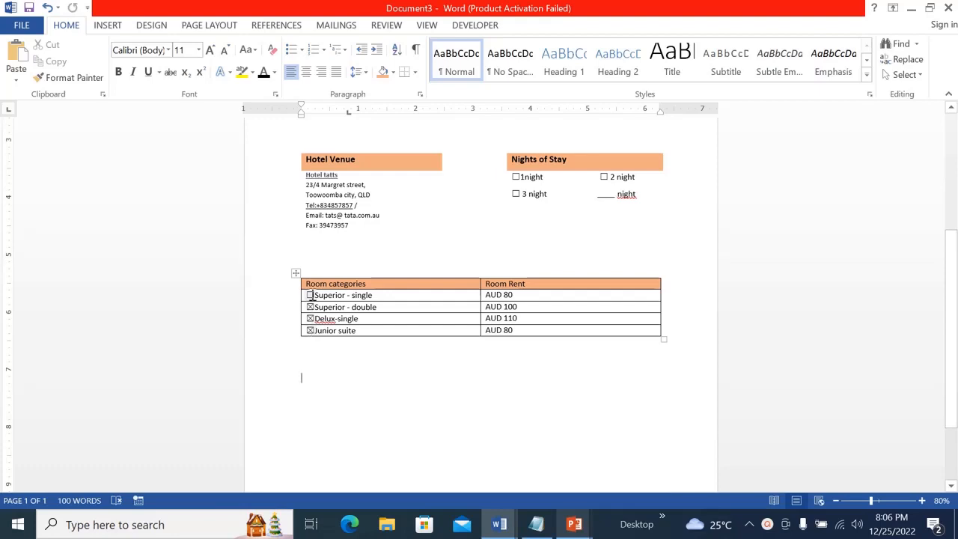
Tick the Superior - single check box and paste the cancellation and no-show notes below the room table
click(311, 295)
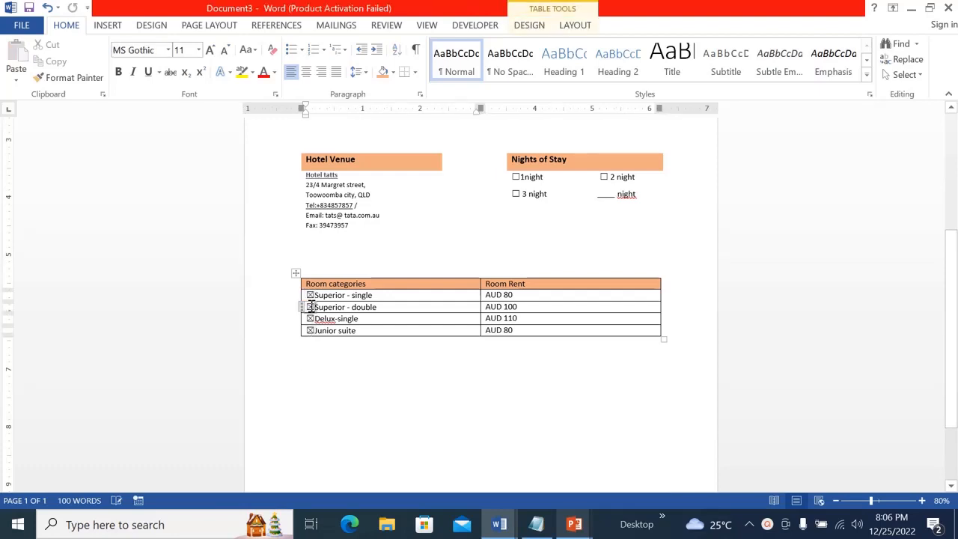
click(328, 369)
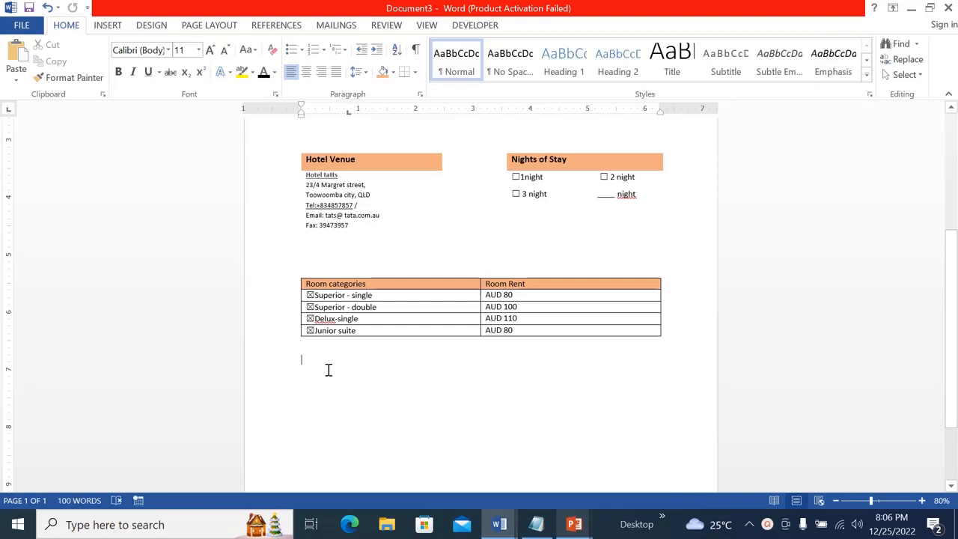
text(Note: cancellation made less than 7 days prior to arrival date will be charge for the full one night accommodation. No showing will be charge full amount of accommodation.)
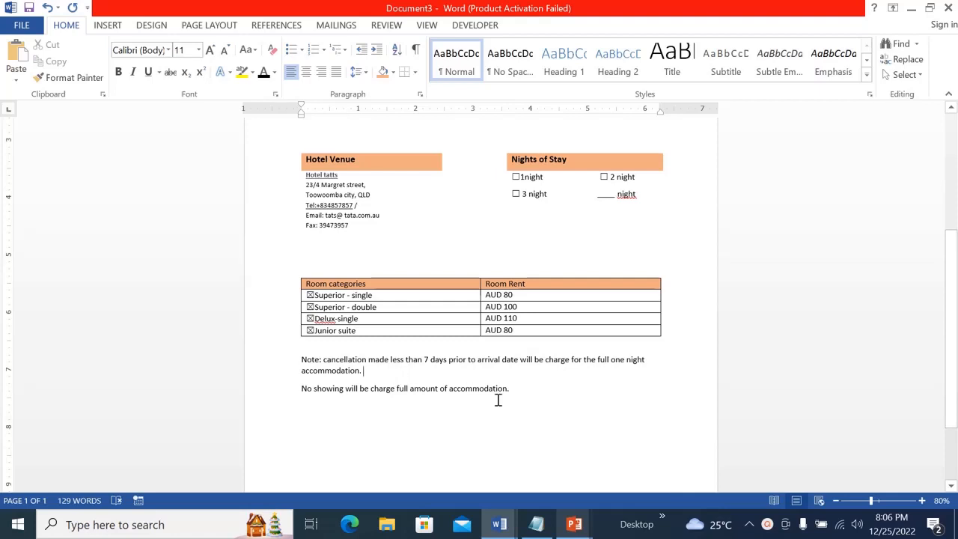
Add a line below the notes with the labels "Date:" and "Signature"
key(Return)
key(Return)
text(Date:)
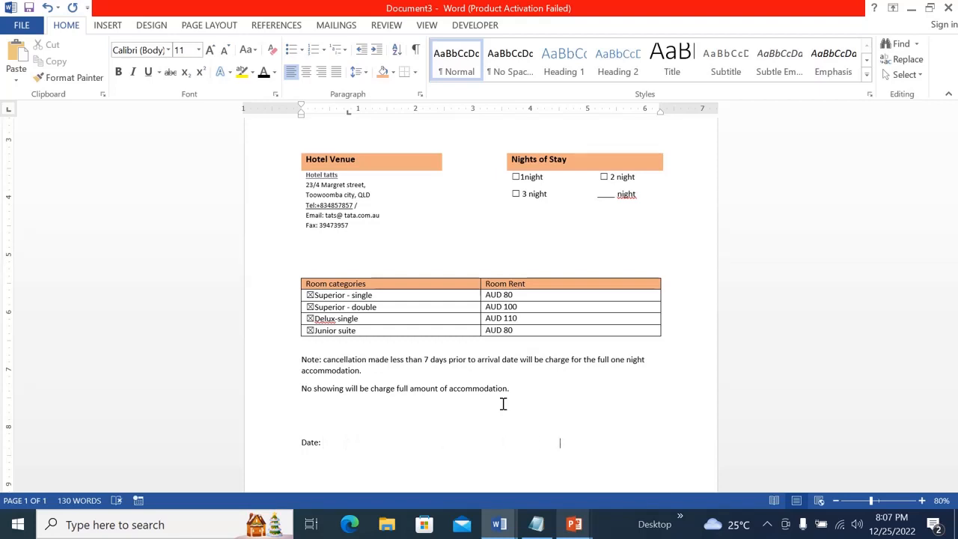
text(Signature)
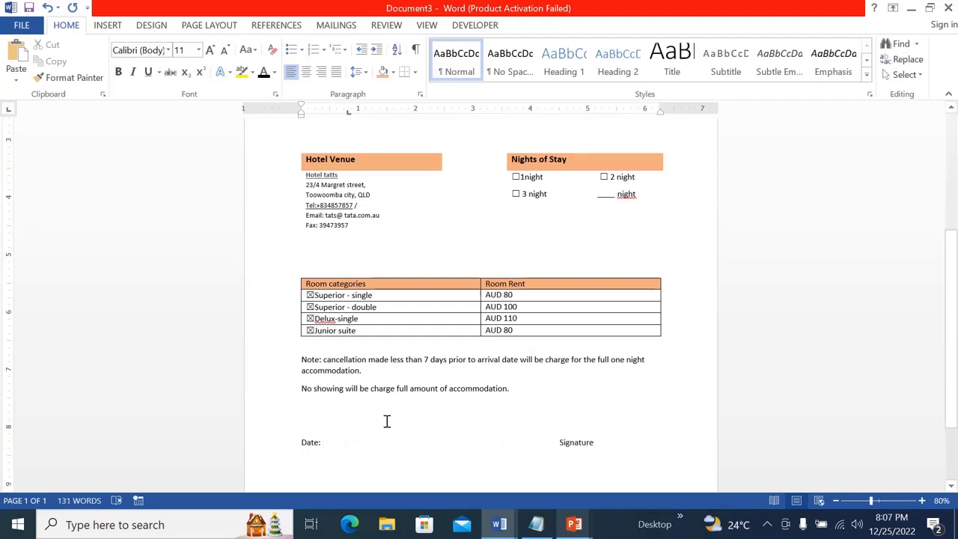
Draw a black horizontal line about 1.54" long above the Signature label
click(108, 26)
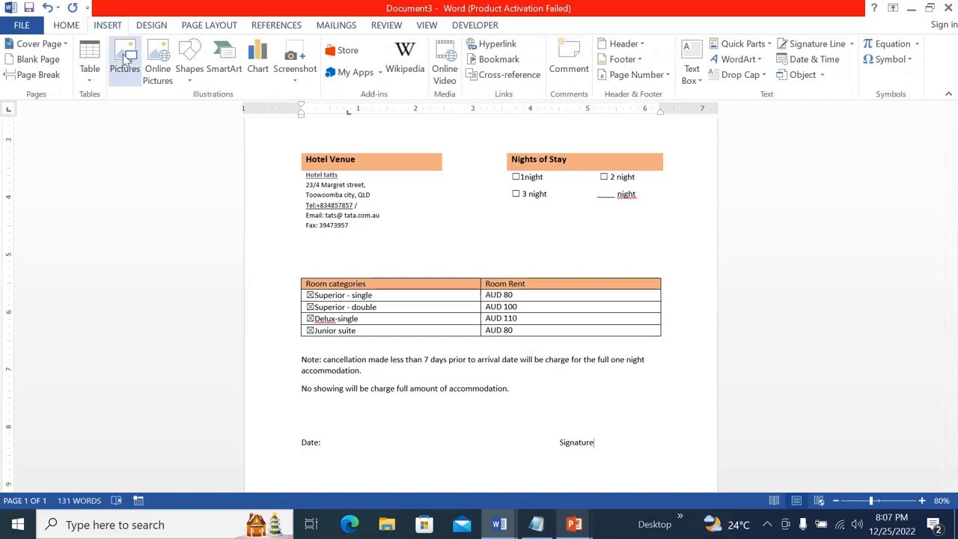
click(189, 78)
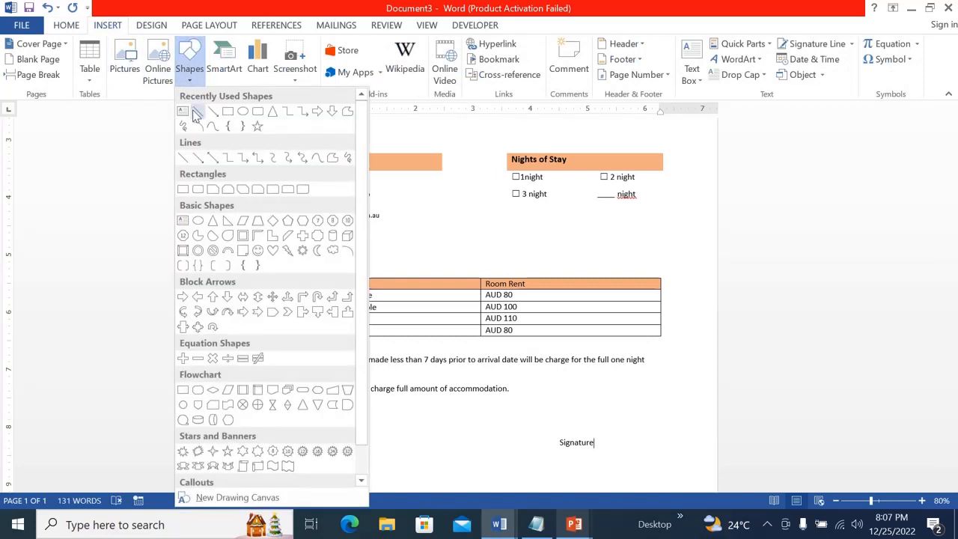
click(197, 110)
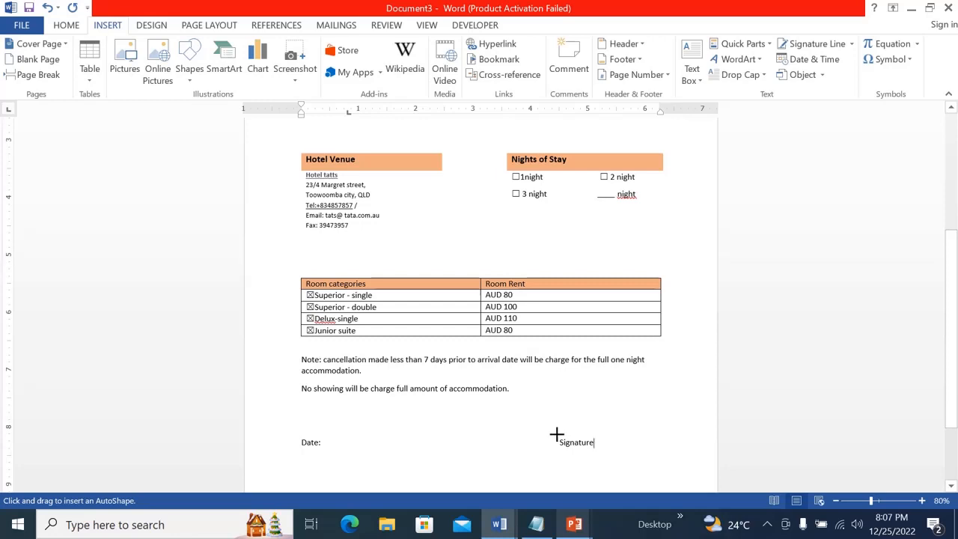
drag(556, 435, 644, 430)
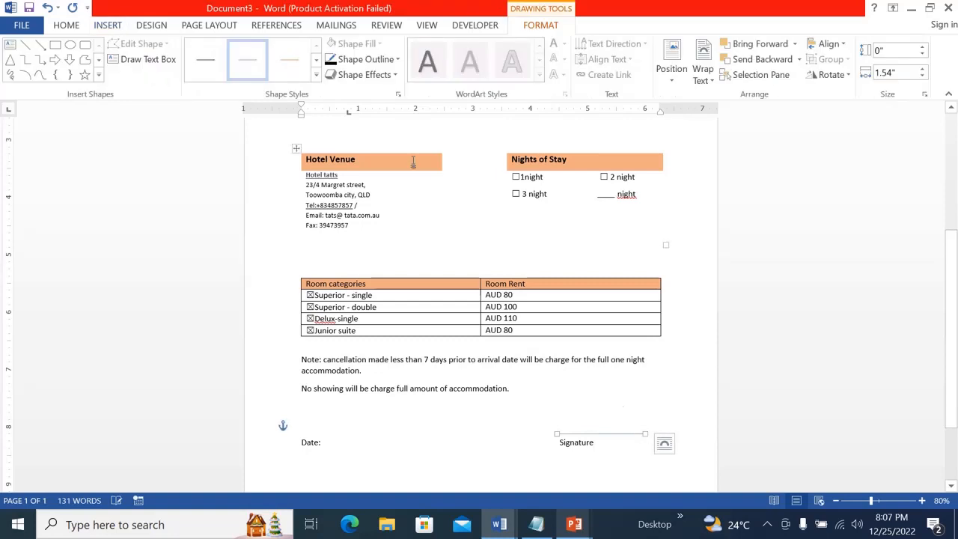
click(379, 60)
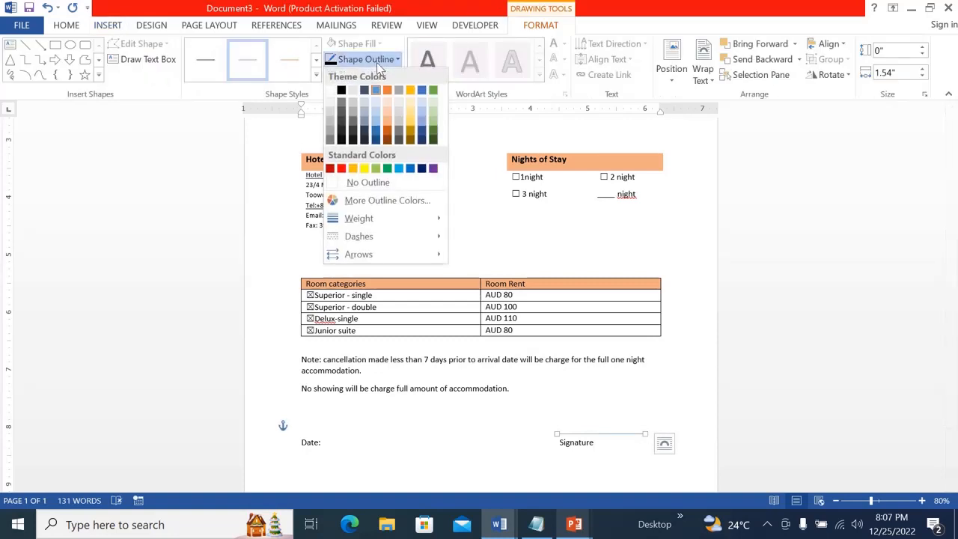
click(342, 90)
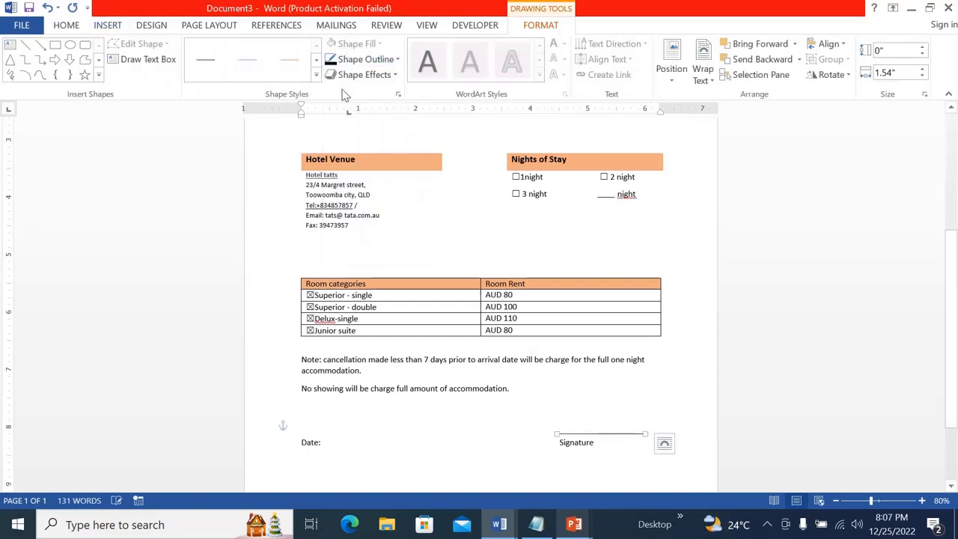
click(529, 424)
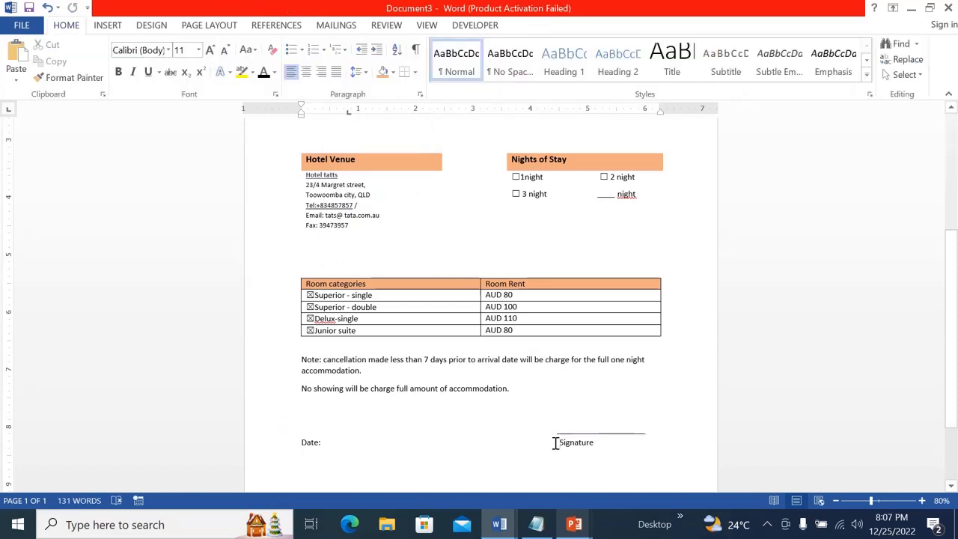
click(555, 443)
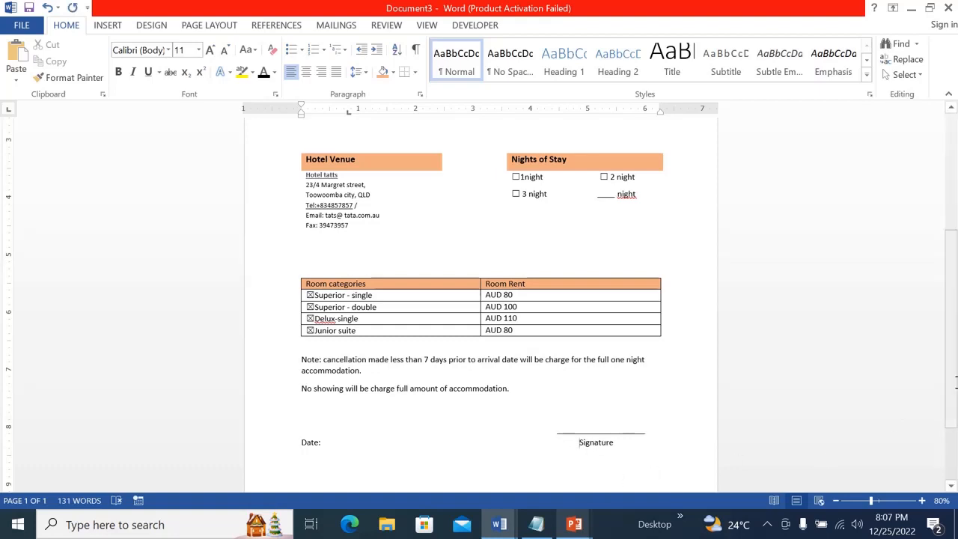
scroll(955, 342, up, 5)
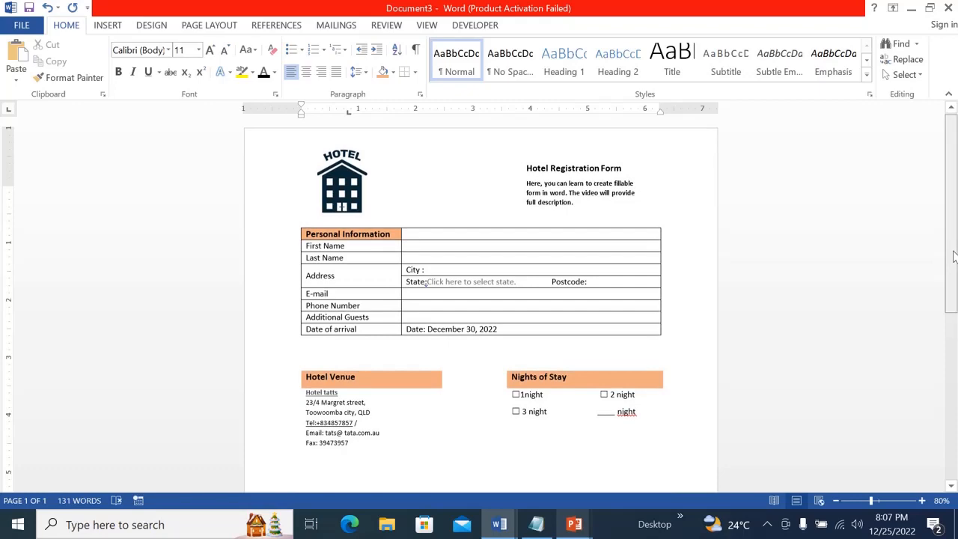
scroll(956, 397, down, 4)
scroll(956, 397, down, 2)
scroll(956, 411, up, 1)
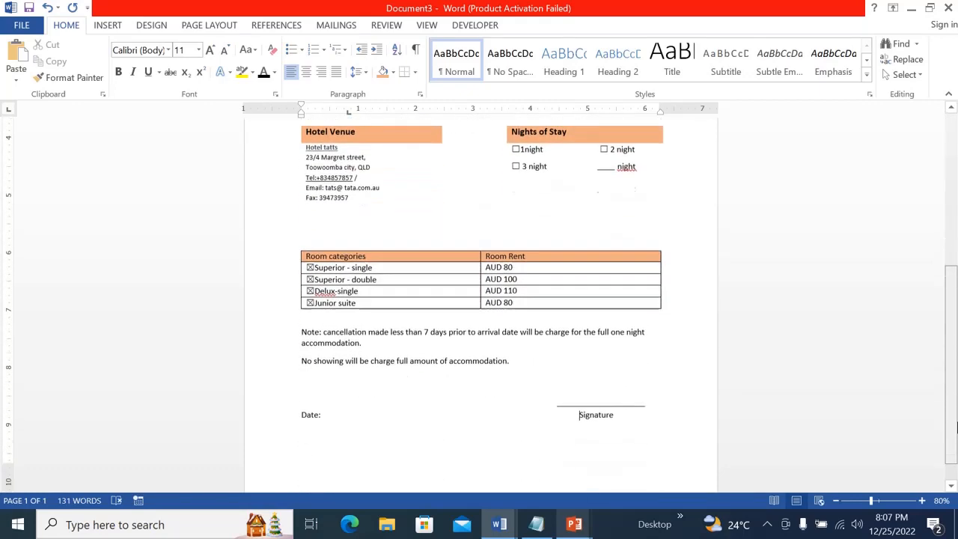
scroll(956, 430, down, 2)
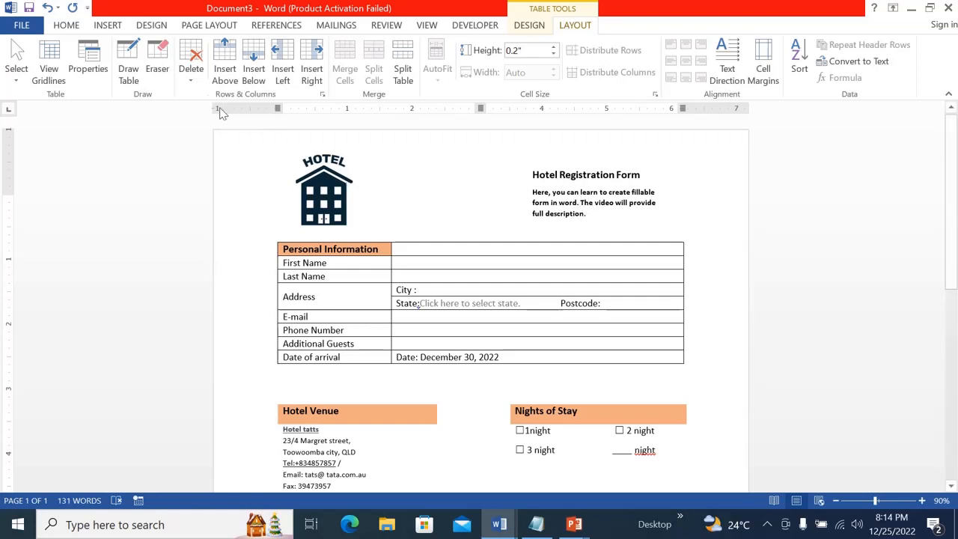
Choose NSW from the State drop-down list in the address row
click(74, 25)
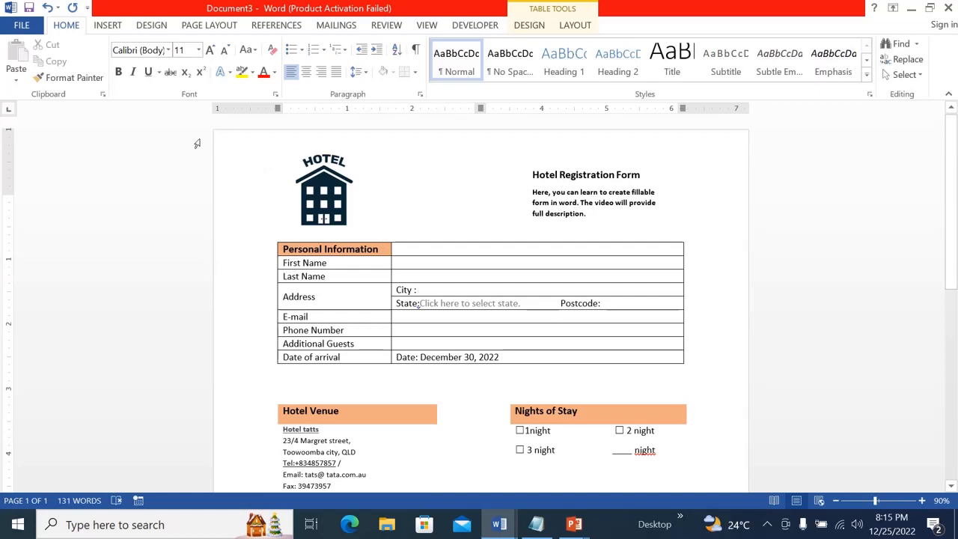
click(525, 304)
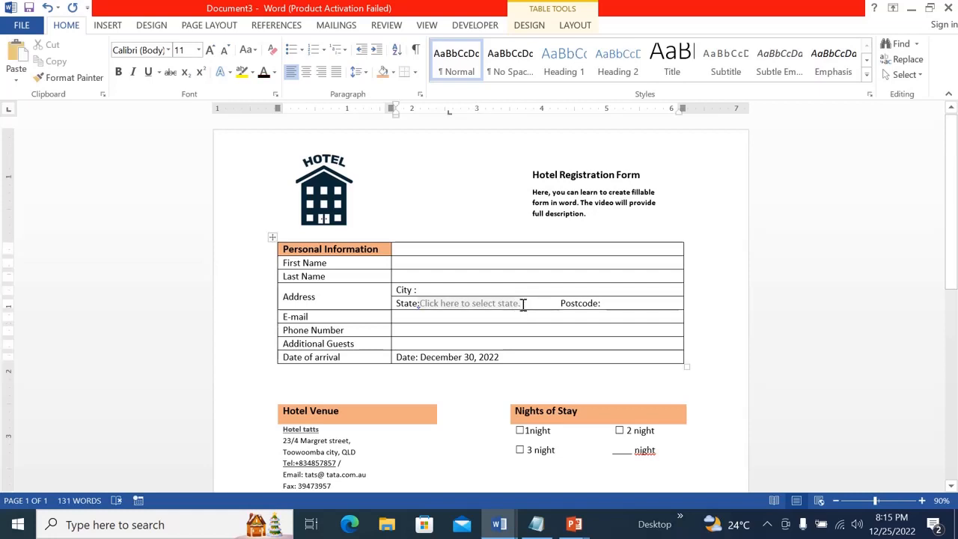
click(497, 304)
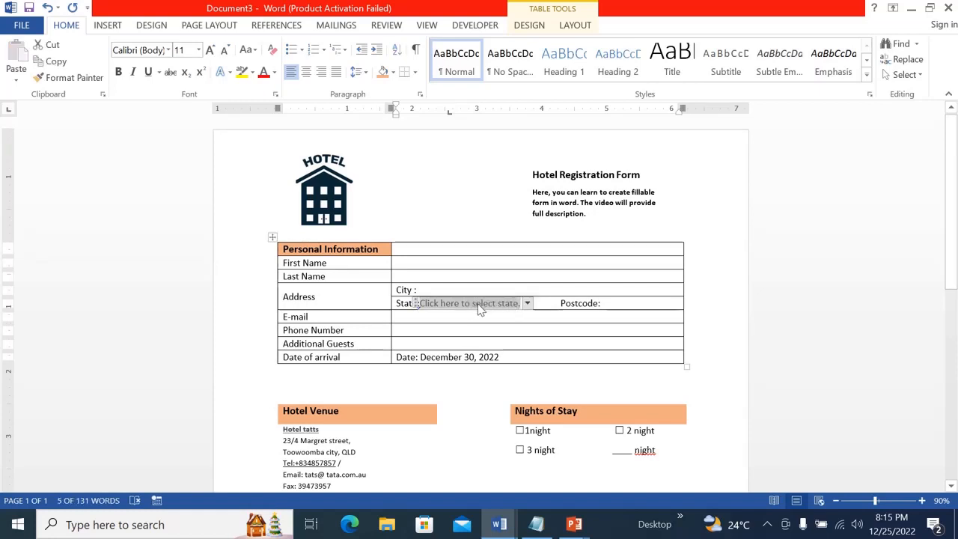
click(527, 303)
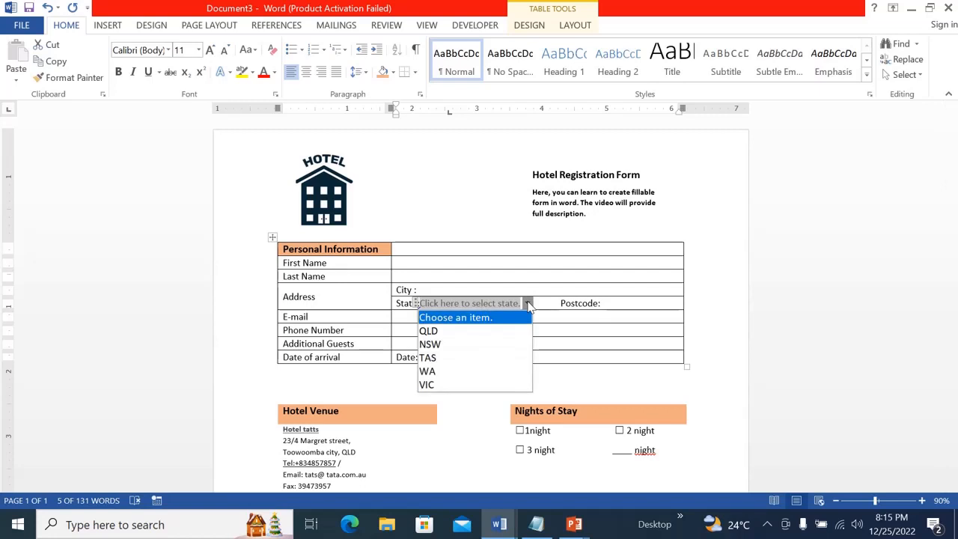
click(443, 345)
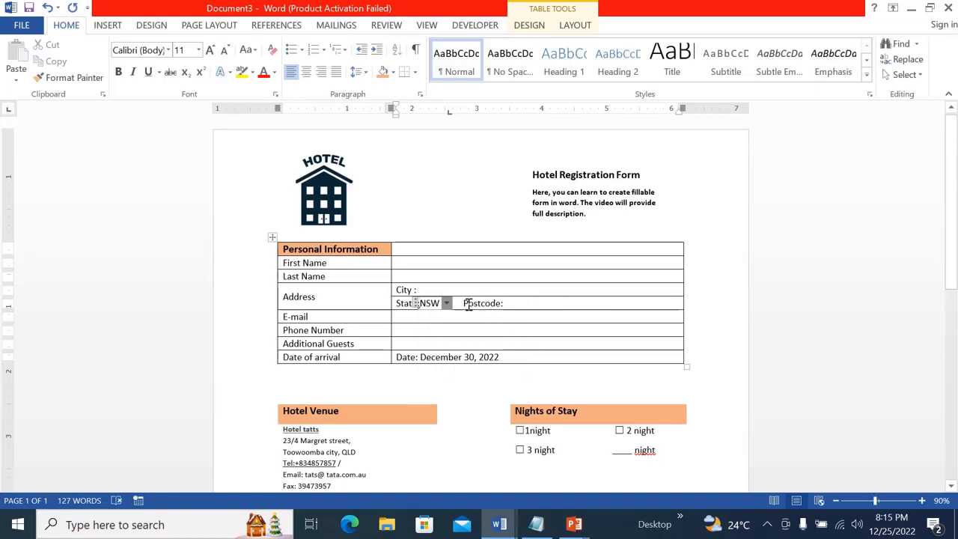
Delete the "Postcode:" label from the address row
drag(463, 303, 506, 306)
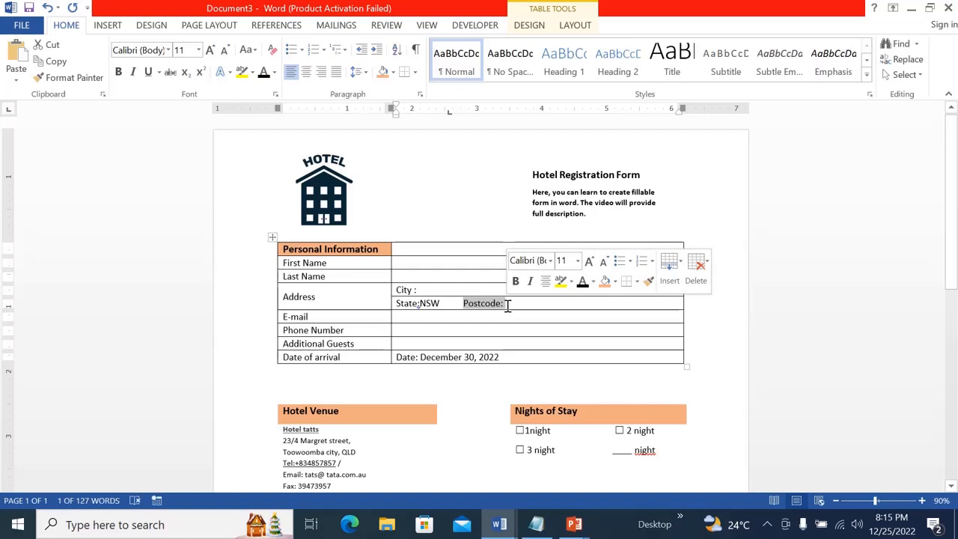
key(Delete)
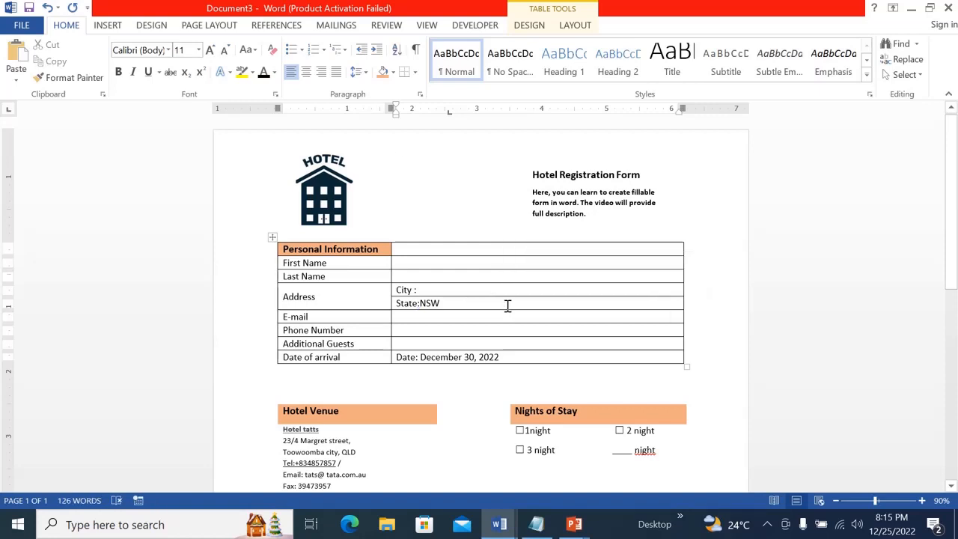
Draw a text box about 1.85" wide beside the logo and enter "Postcode:" in it
click(108, 25)
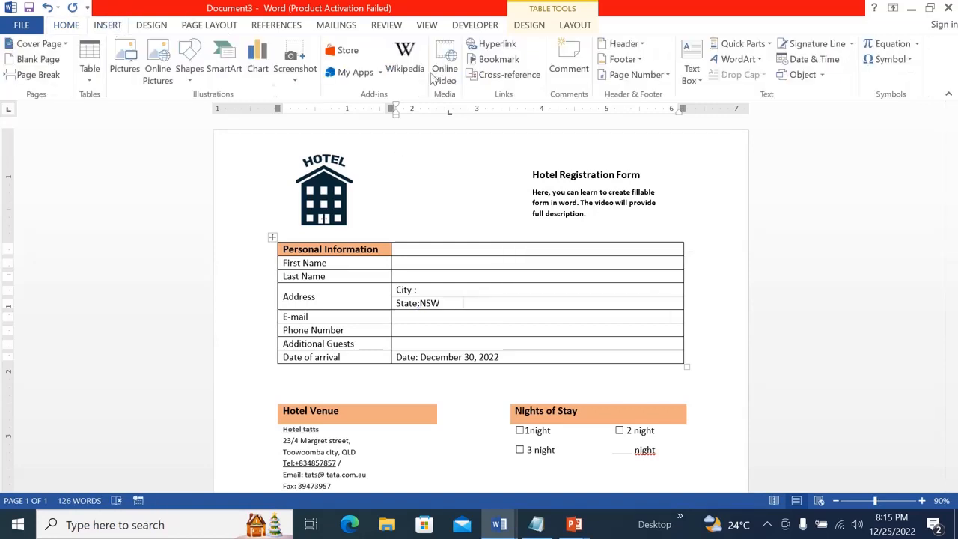
click(691, 75)
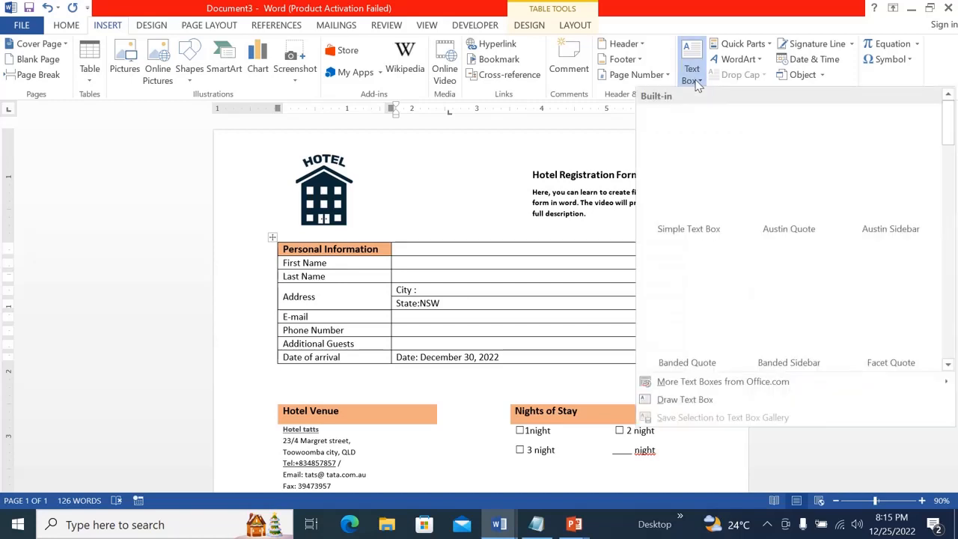
click(683, 400)
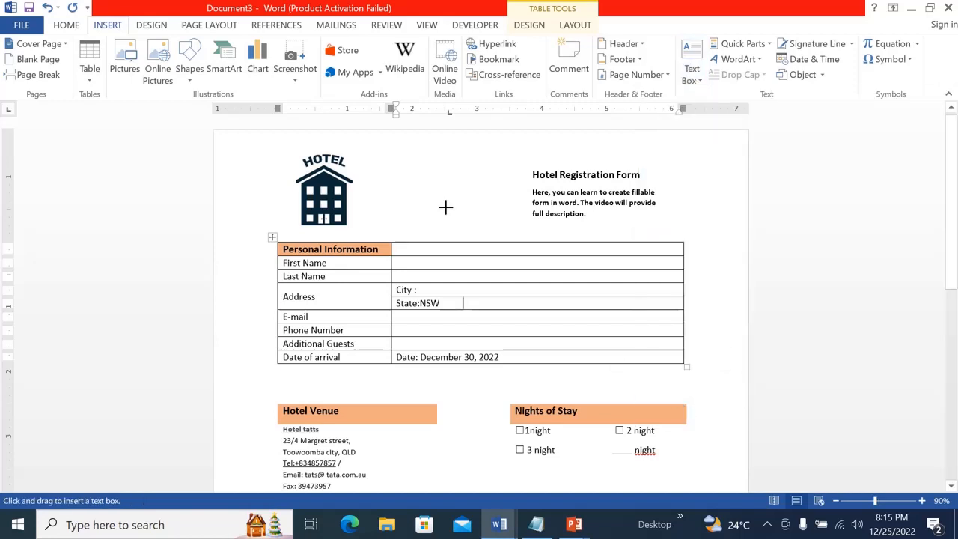
drag(408, 174, 529, 195)
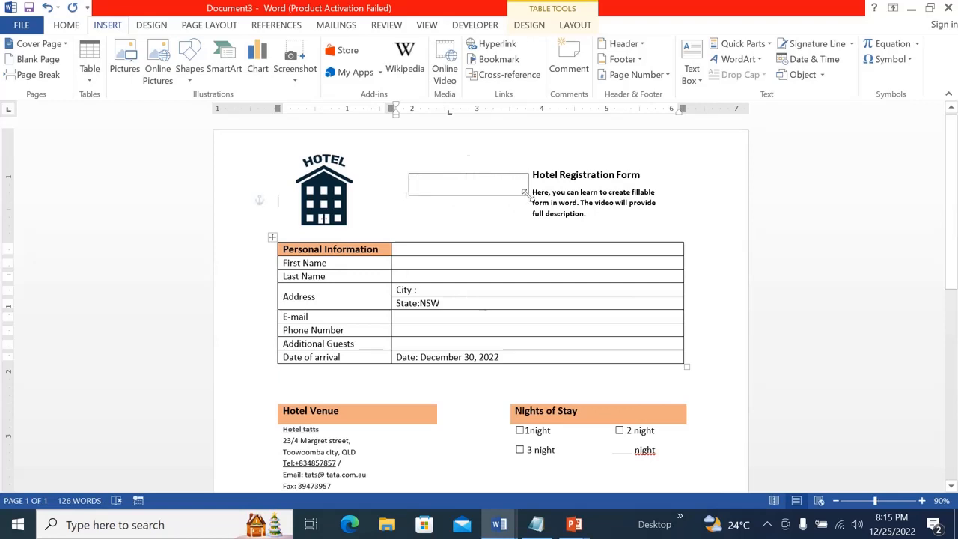
text(Pos)
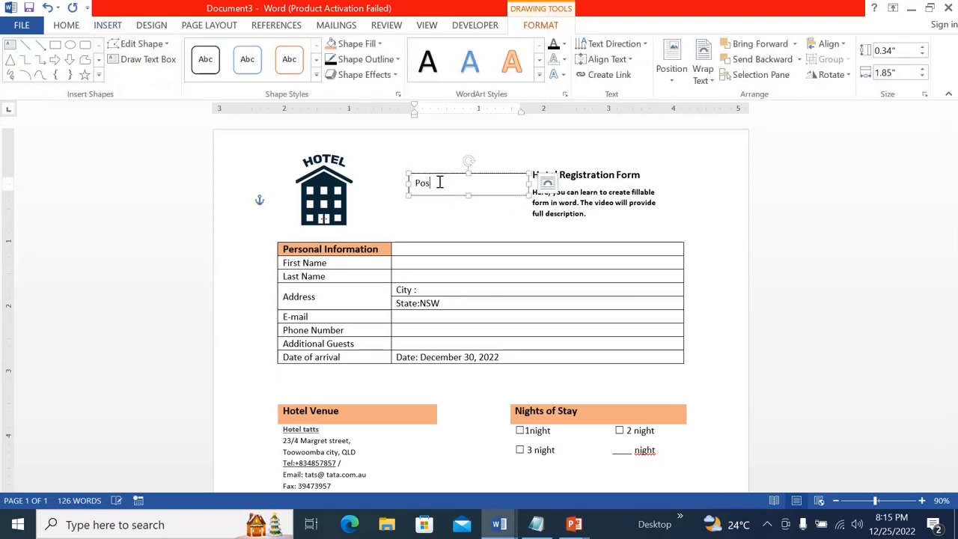
text(tcode:)
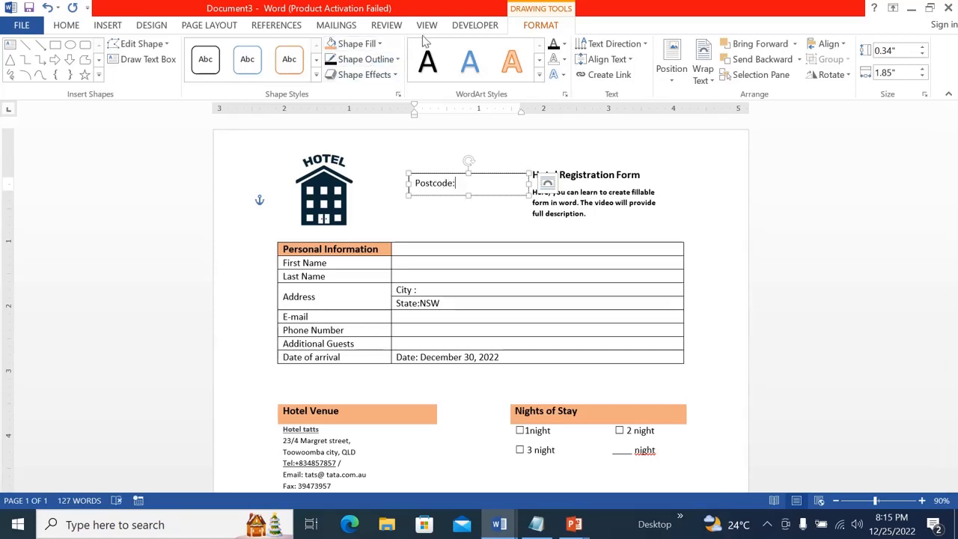
Remove the Postcode text box's outline and move it into the address row beside State, resizing it slightly
click(395, 63)
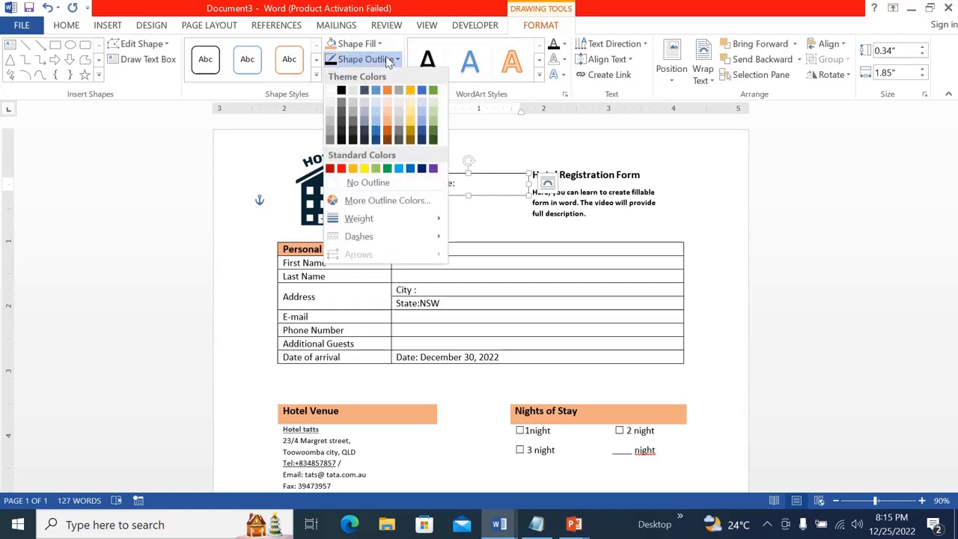
click(362, 184)
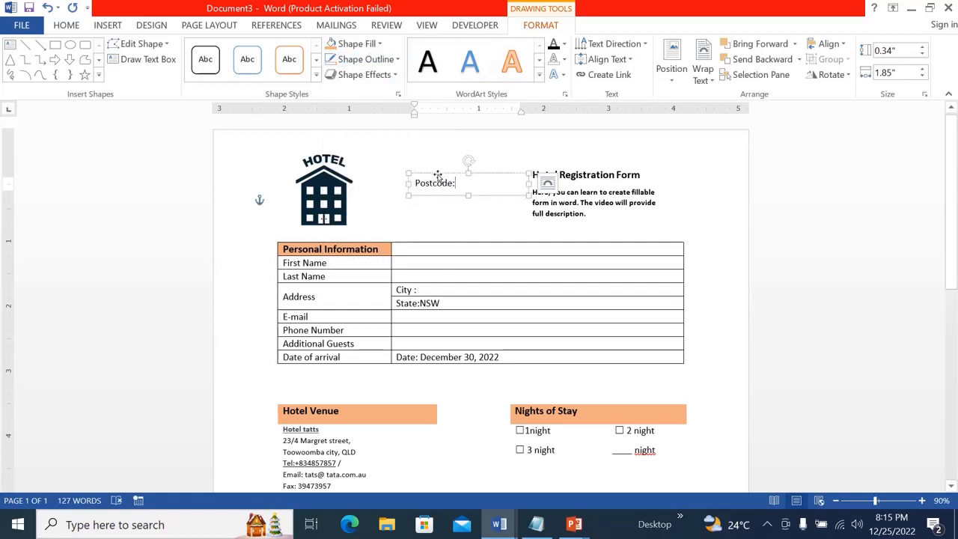
drag(438, 176, 575, 299)
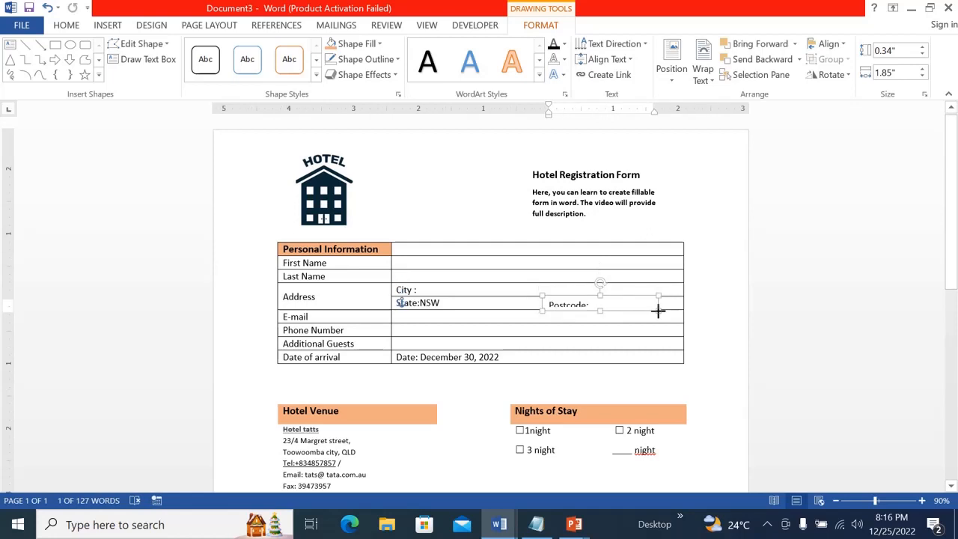
drag(658, 310, 666, 314)
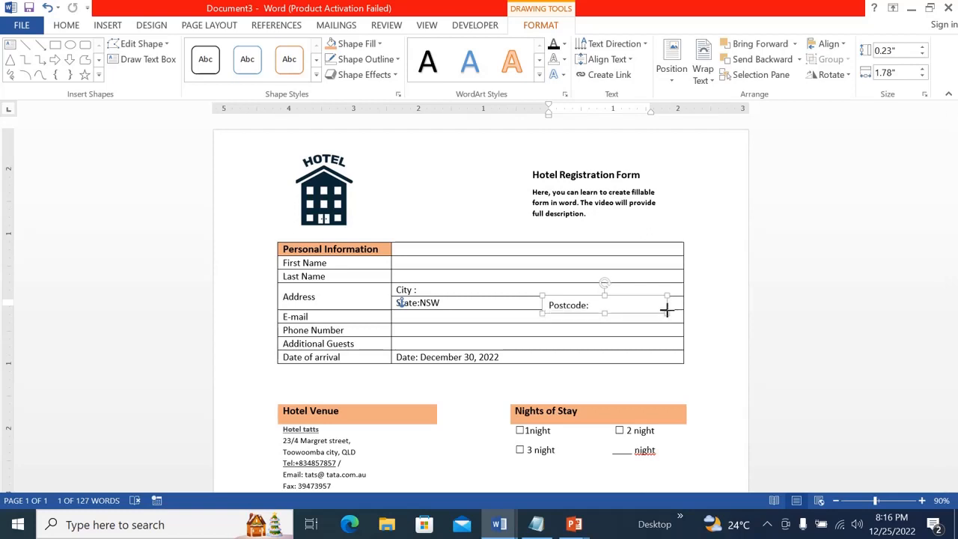
drag(667, 309, 667, 310)
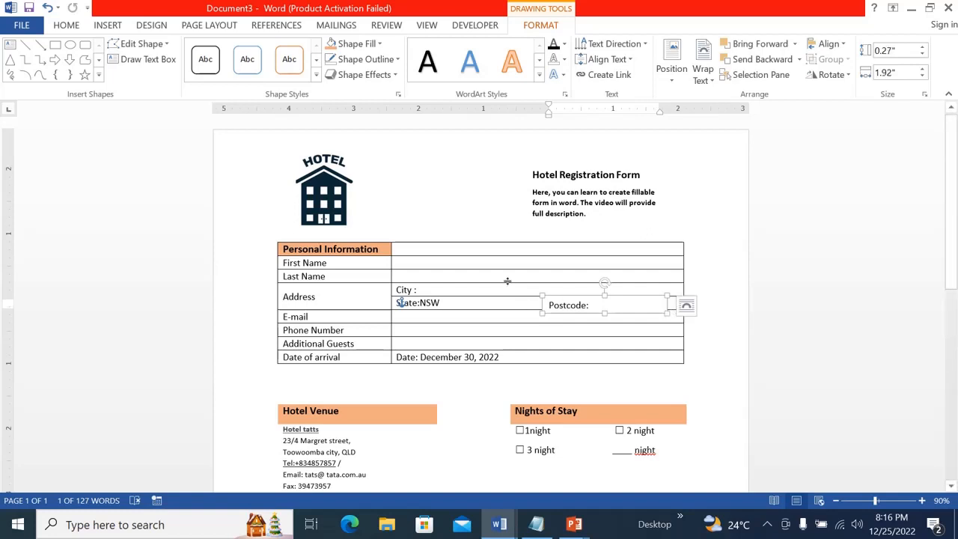
click(490, 301)
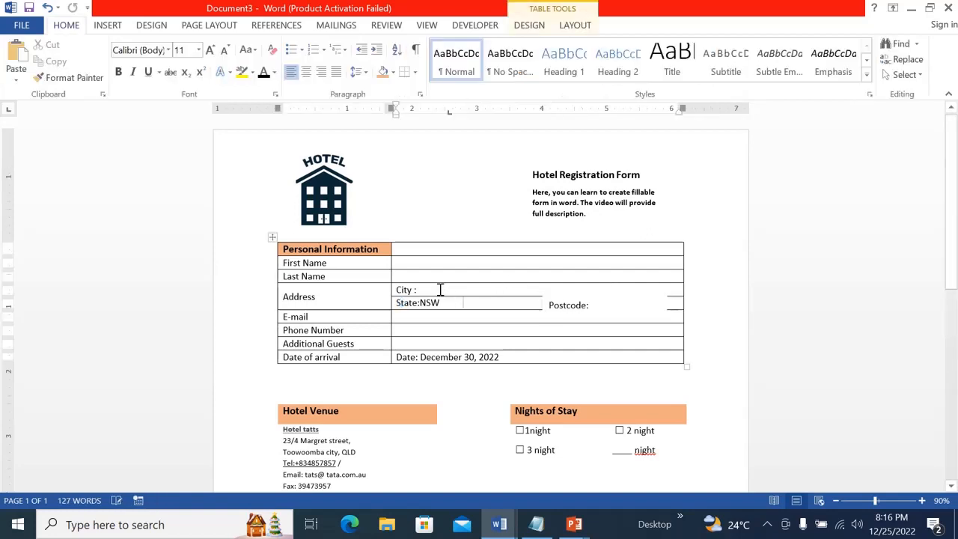
Set the height of the City and State rows in the address cell to 0.3"
drag(440, 289, 477, 303)
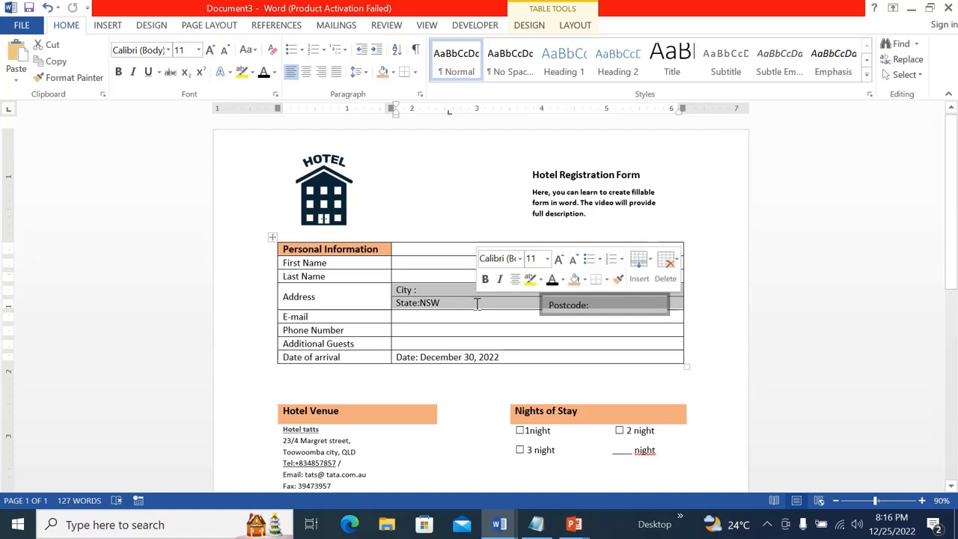
click(542, 29)
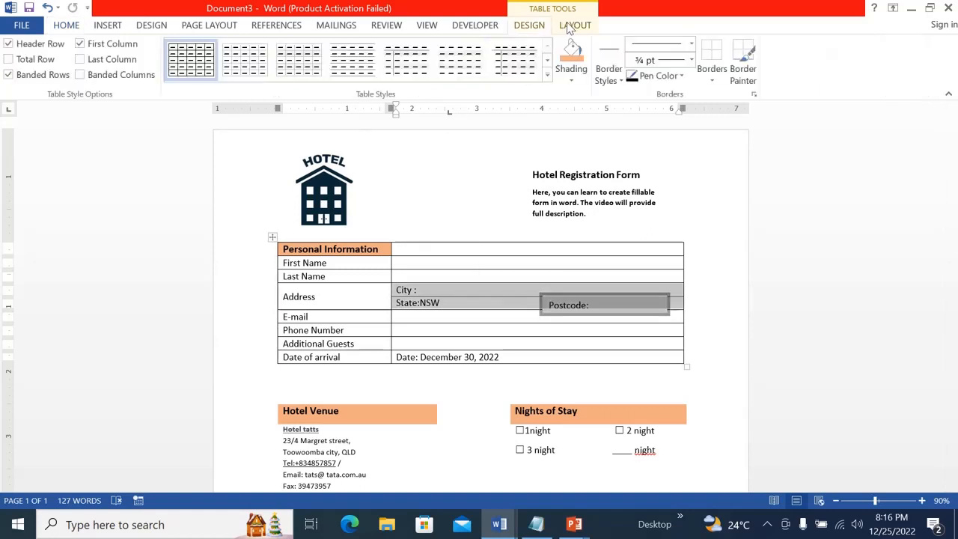
click(571, 25)
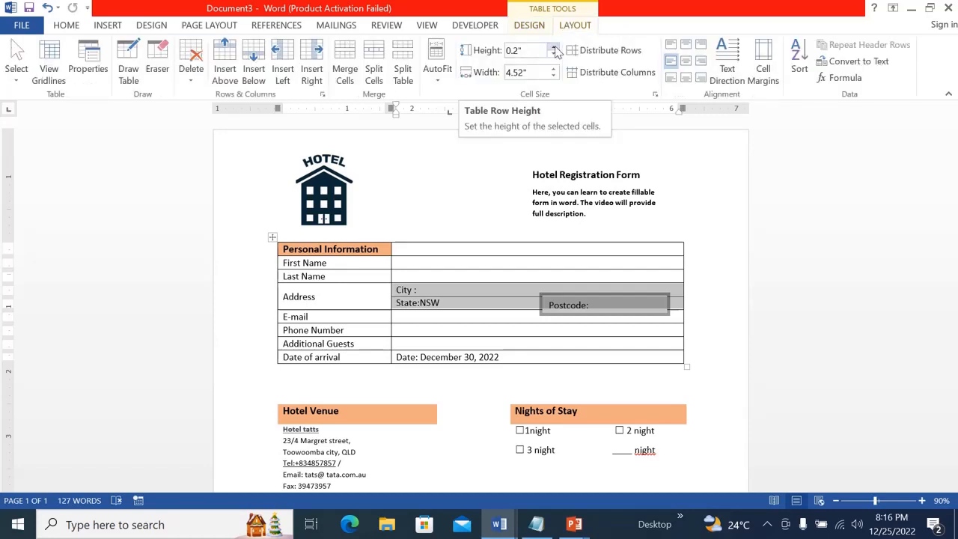
click(554, 47)
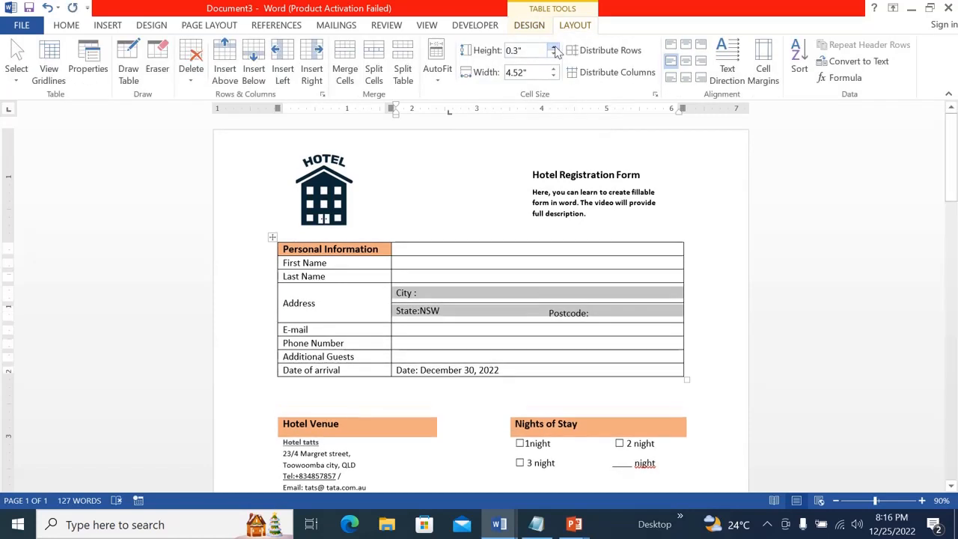
Choose TAS from the State drop-down list in the address row
click(589, 312)
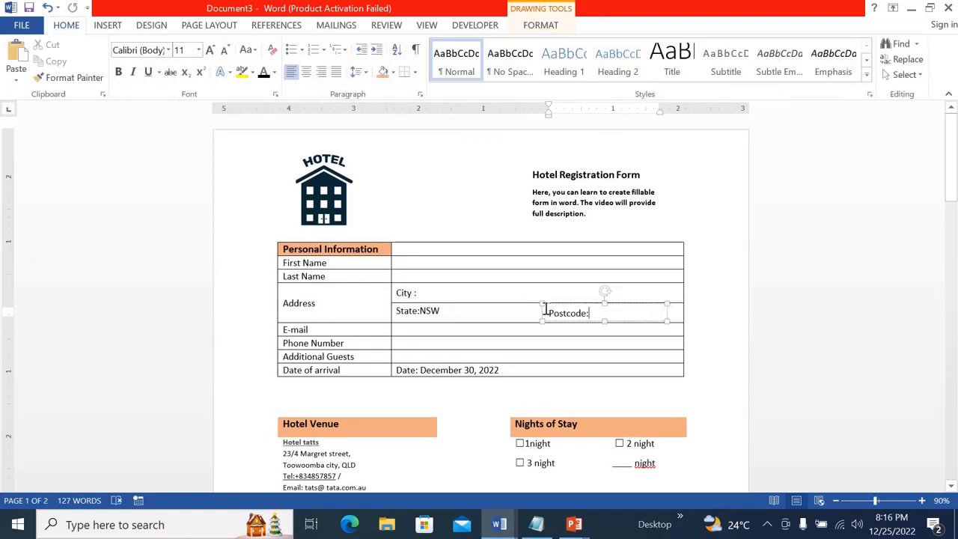
key(Escape)
click(637, 312)
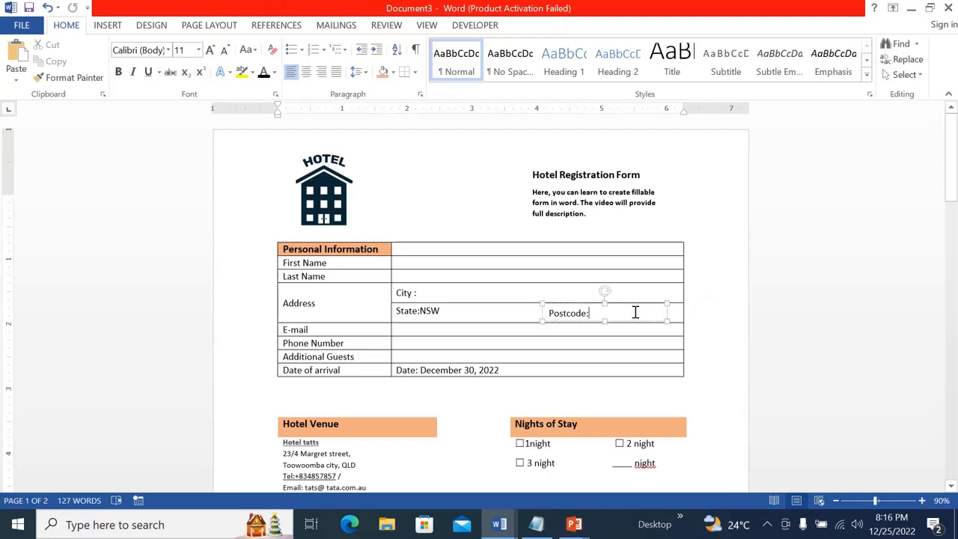
click(452, 309)
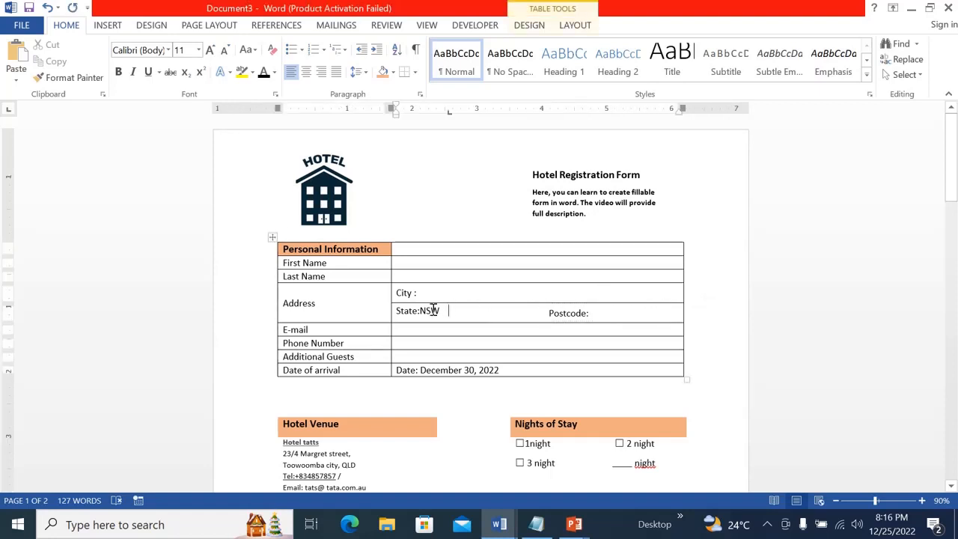
click(427, 310)
click(446, 311)
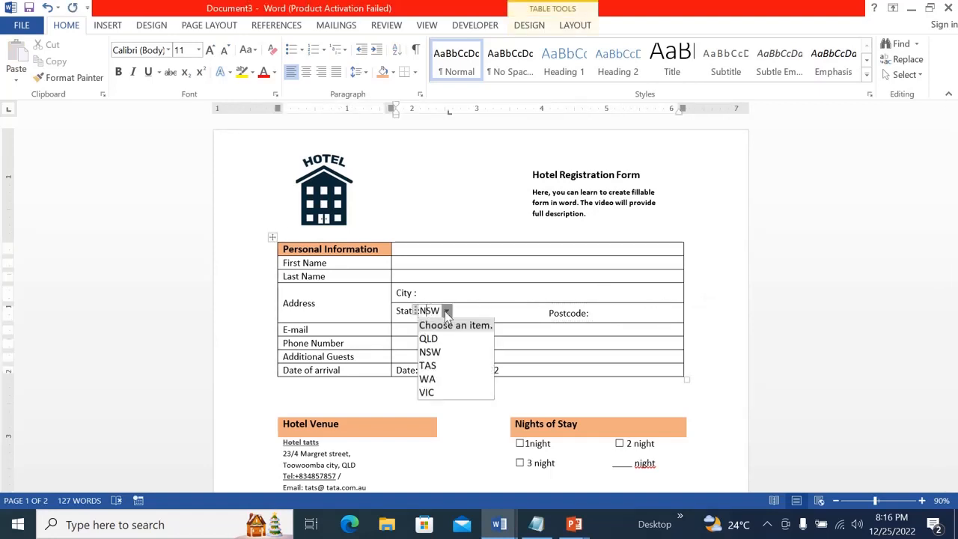
click(432, 366)
click(487, 330)
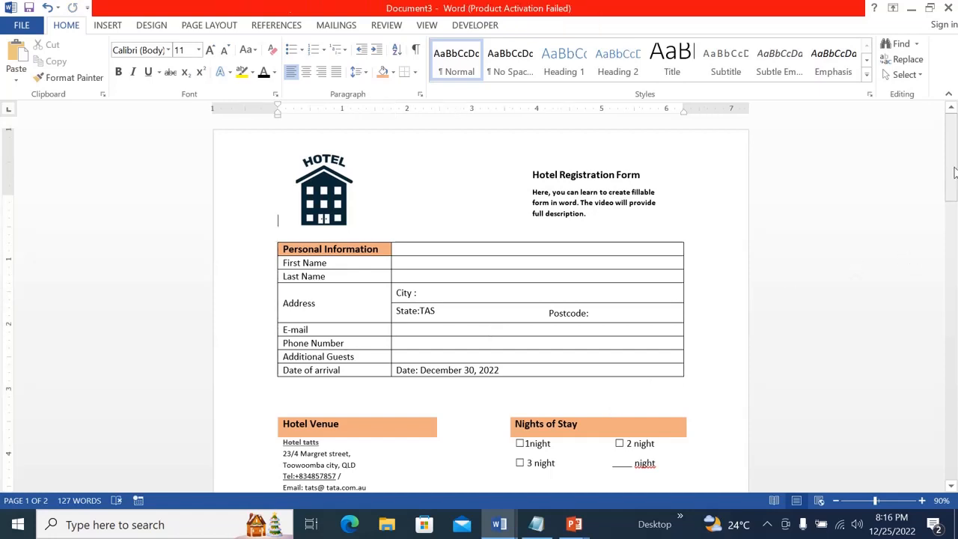
Change the blank-line option's label in Nights of Stay from "night" to "nights"
drag(955, 173, 954, 192)
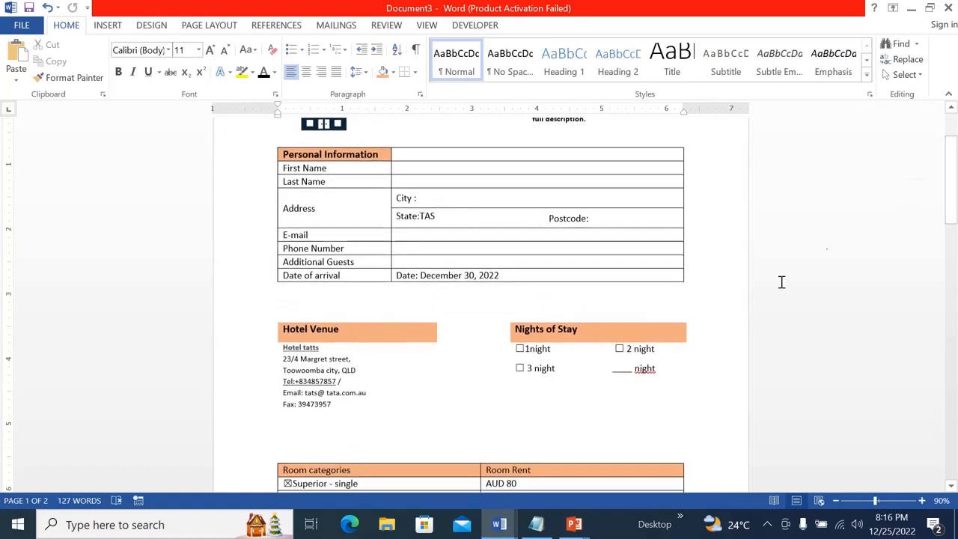
click(649, 368)
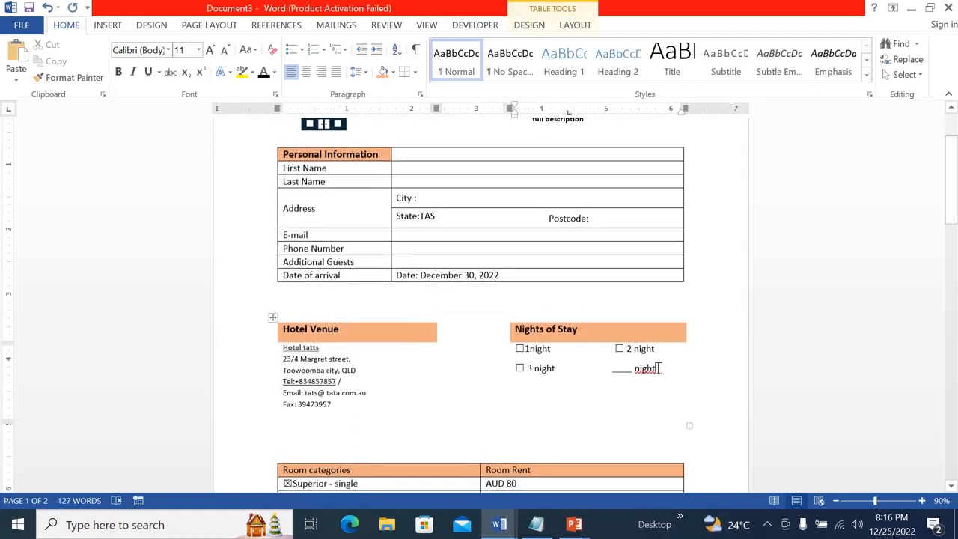
click(689, 380)
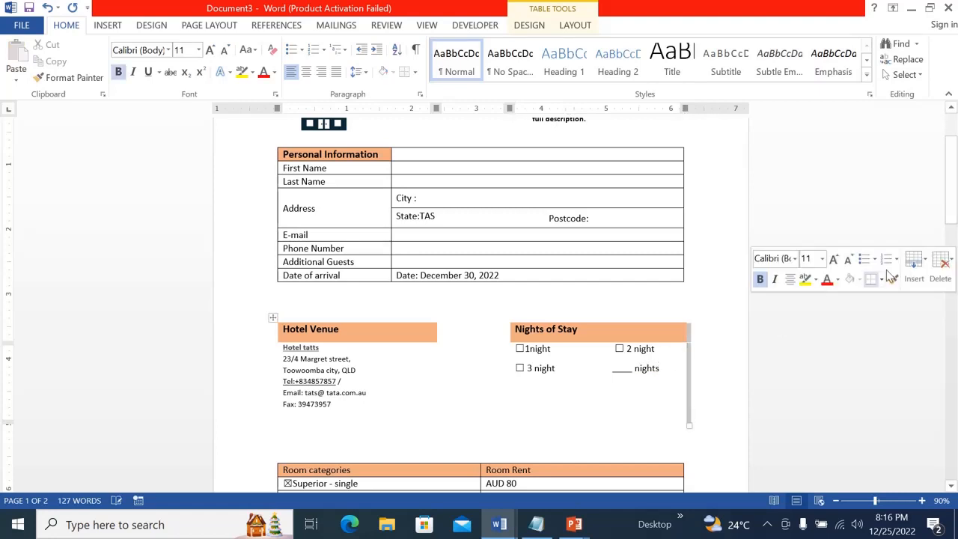
Set the row height of the whole room categories table to 0.3"
drag(952, 194, 952, 223)
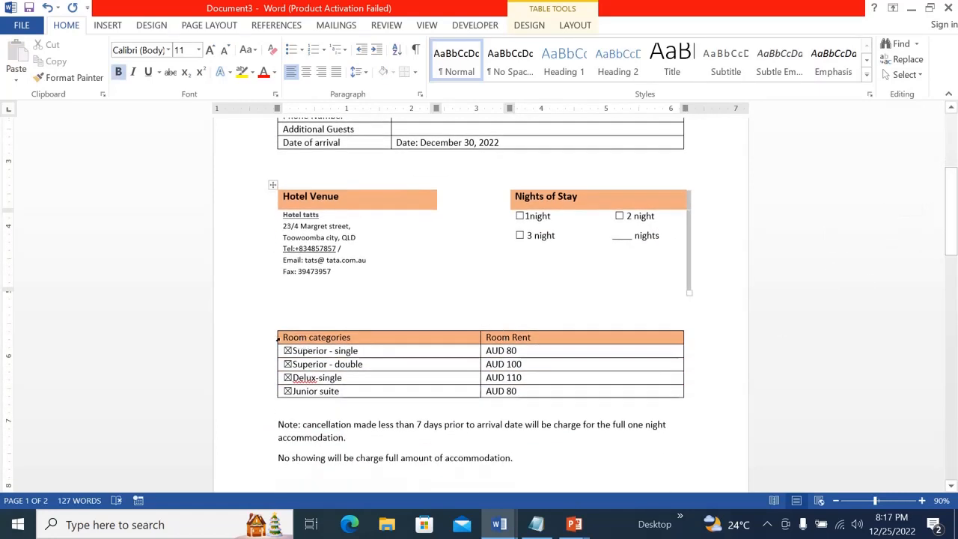
click(274, 327)
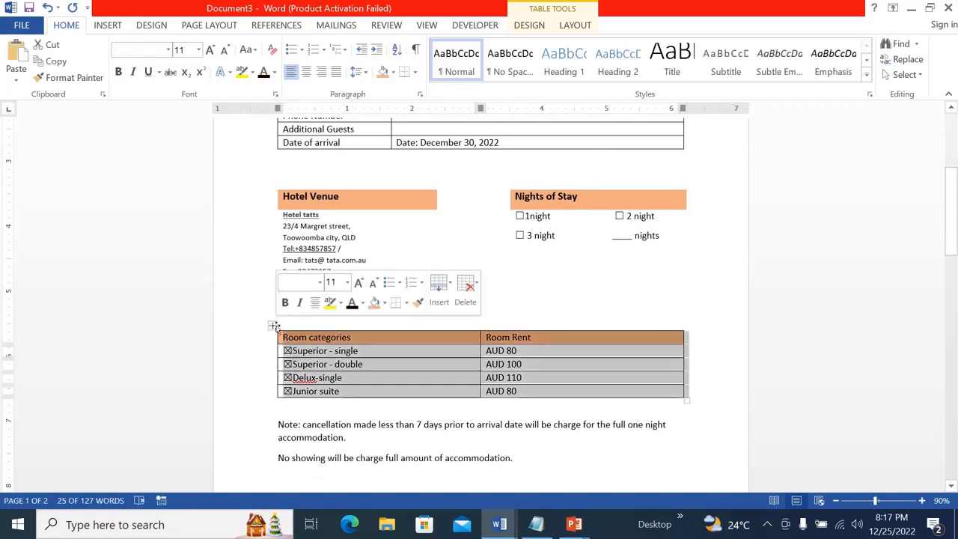
click(532, 26)
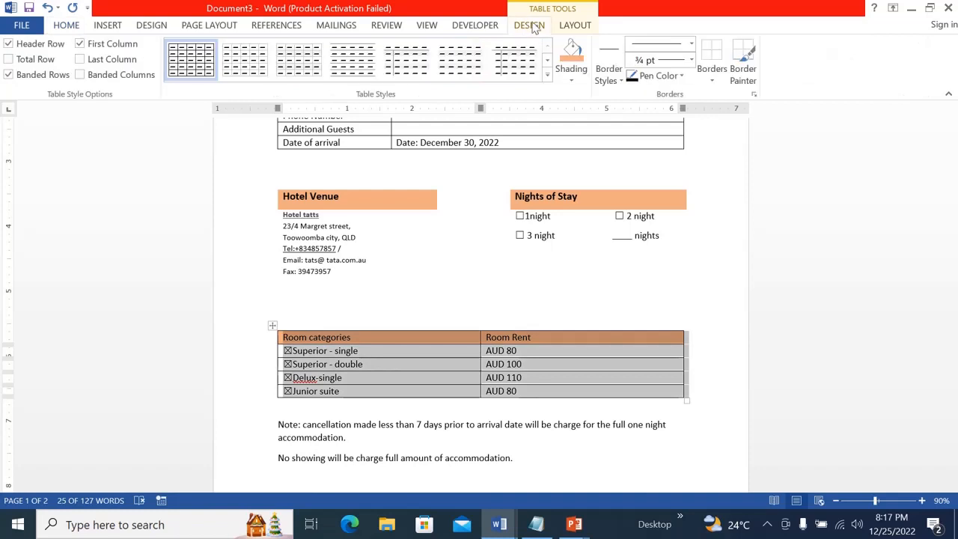
click(574, 31)
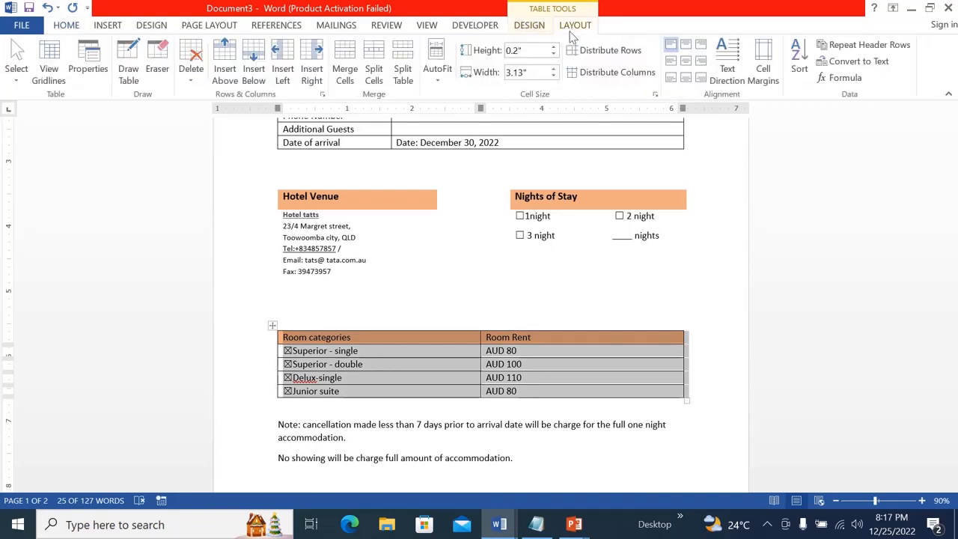
click(554, 46)
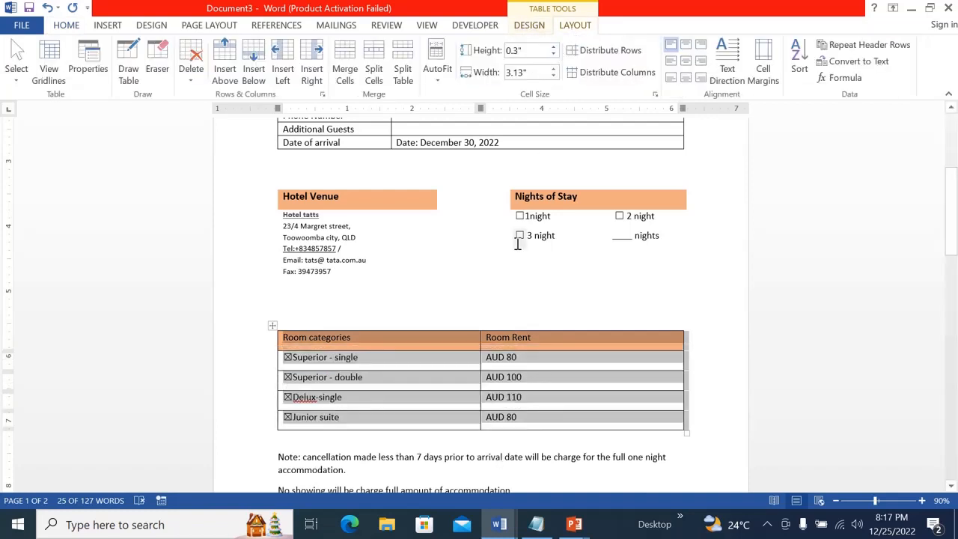
click(559, 296)
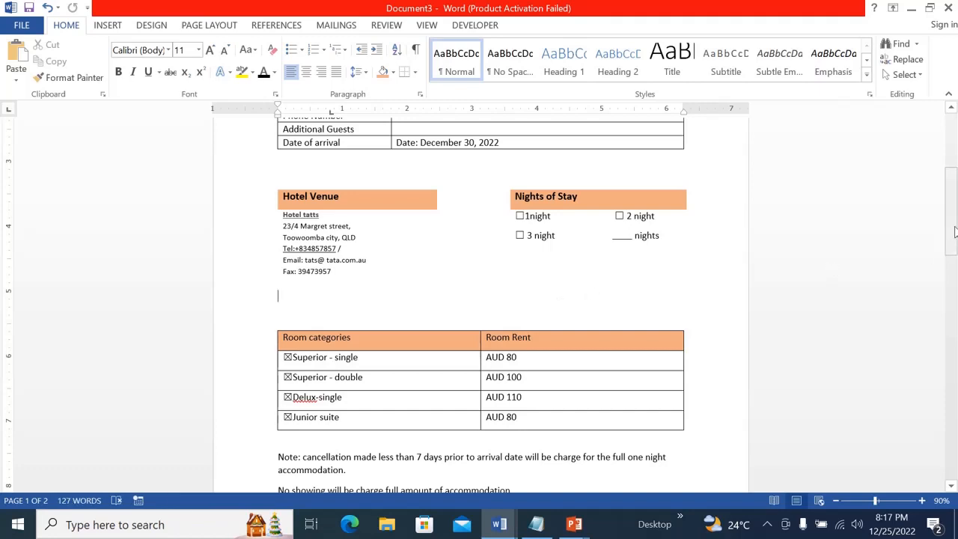
Correct the spelling of "Delux-single" to "Deluxe-single" in the room categories table
drag(955, 232, 957, 260)
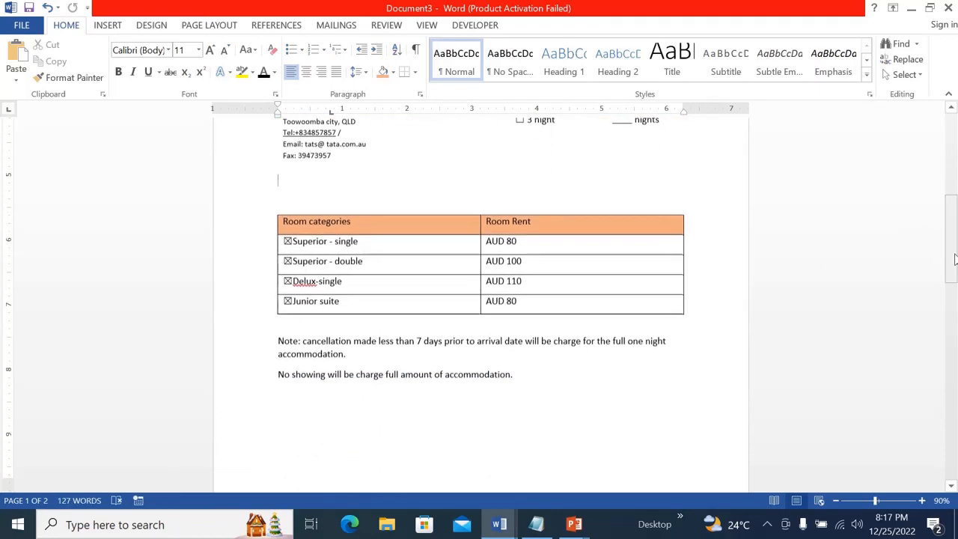
click(301, 283)
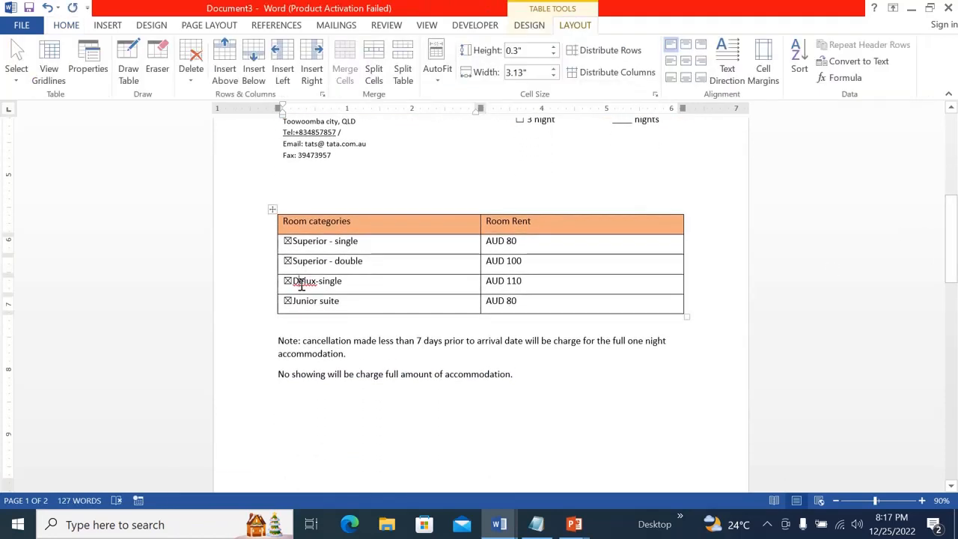
right_click(301, 282)
click(318, 300)
Make the "No showing will be charge full amount of accommodation." sentence bold
drag(951, 242, 951, 268)
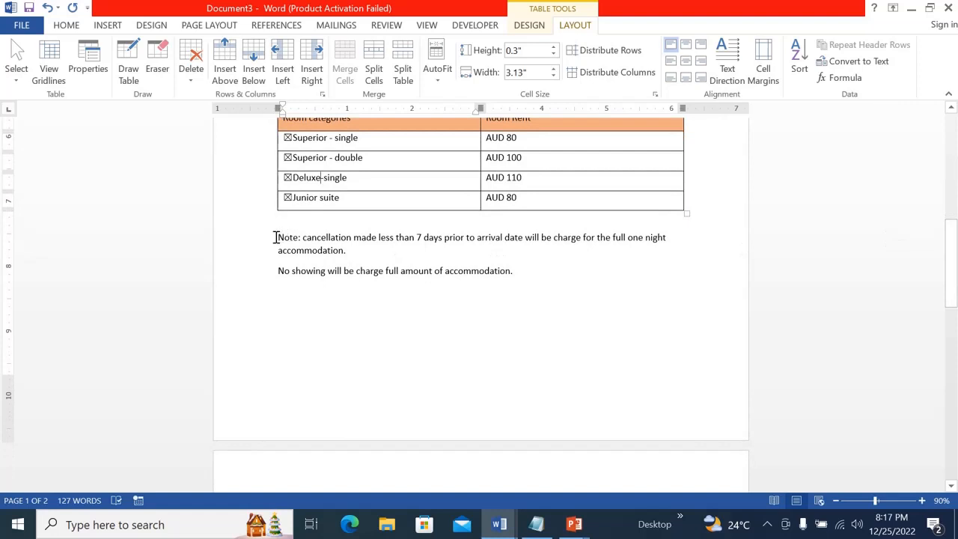
drag(275, 272, 569, 274)
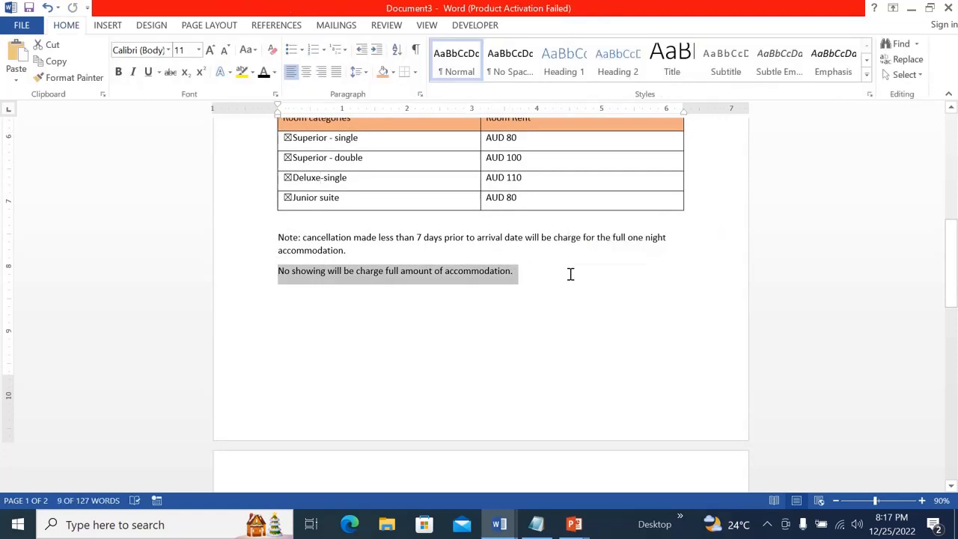
key(ctrl+b)
click(572, 279)
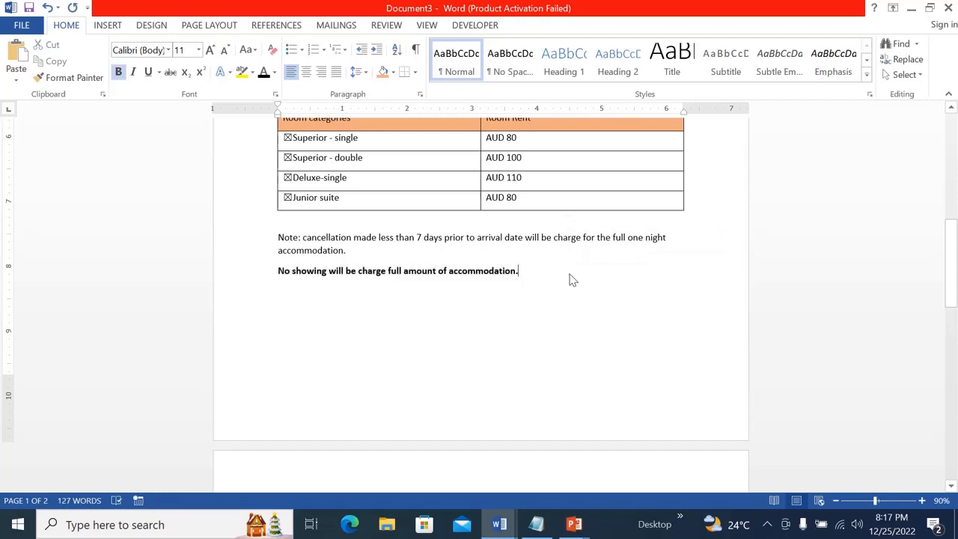
Delete the empty lines between the no-show sentence and the Date and Signature line
click(552, 346)
scroll(551, 346, up, 1)
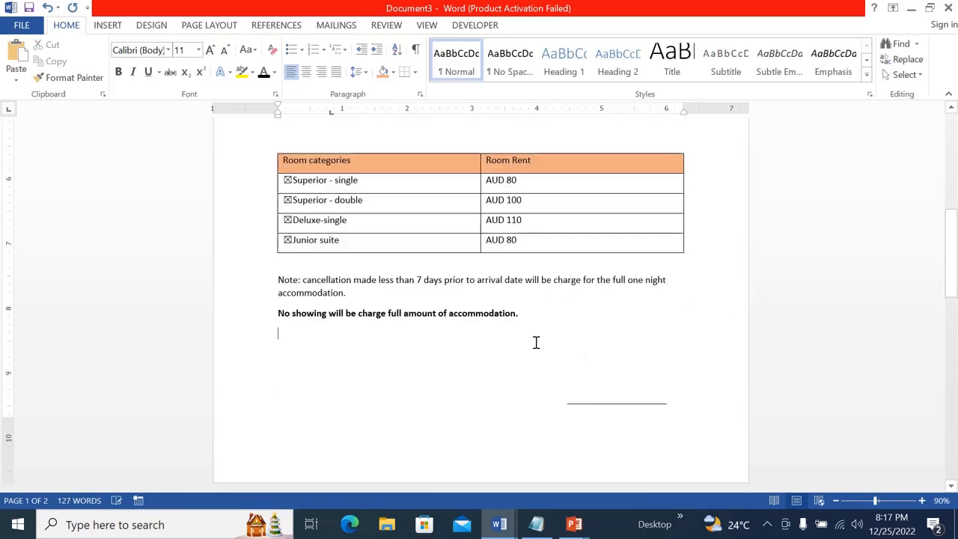
key(Delete)
key(Delete)
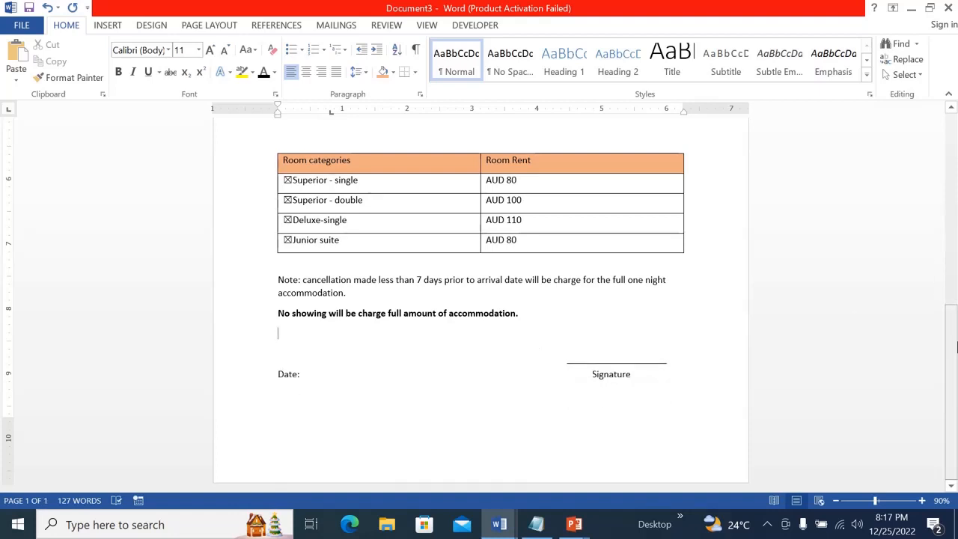
Tick the 2 night check box in Nights of Stay to test it
mouse_move(956, 343)
mouse_down()
mouse_move(956, 161)
mouse_move(956, 378)
mouse_up()
drag(955, 339, 956, 270)
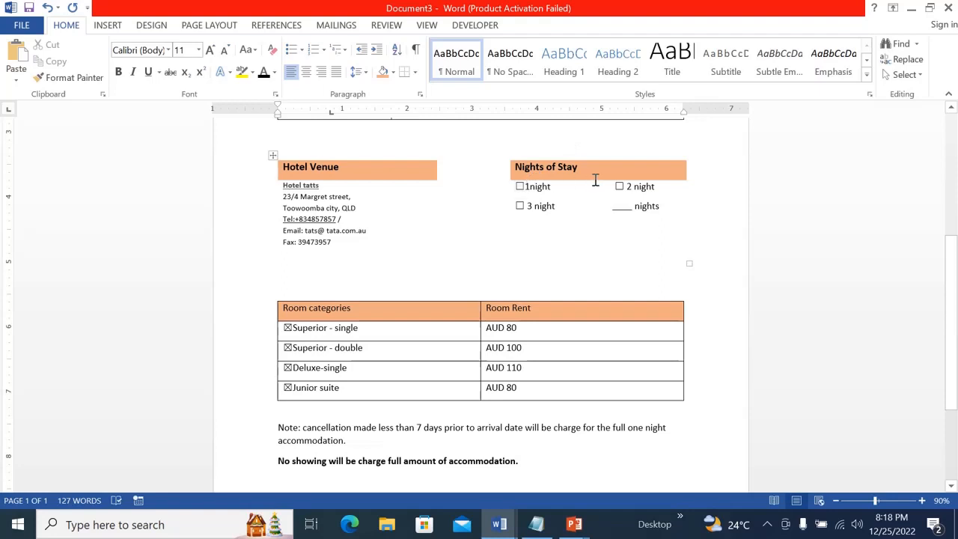
click(618, 186)
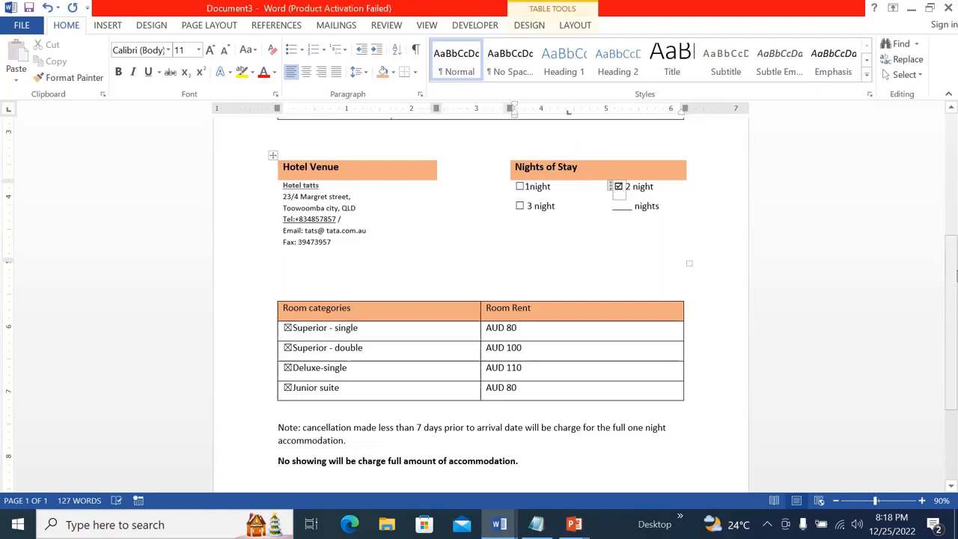
Uncheck the Junior suite, Deluxe-single and Superior - double check boxes in the room categories table
mouse_move(955, 266)
mouse_down()
mouse_move(955, 159)
mouse_move(955, 301)
mouse_up()
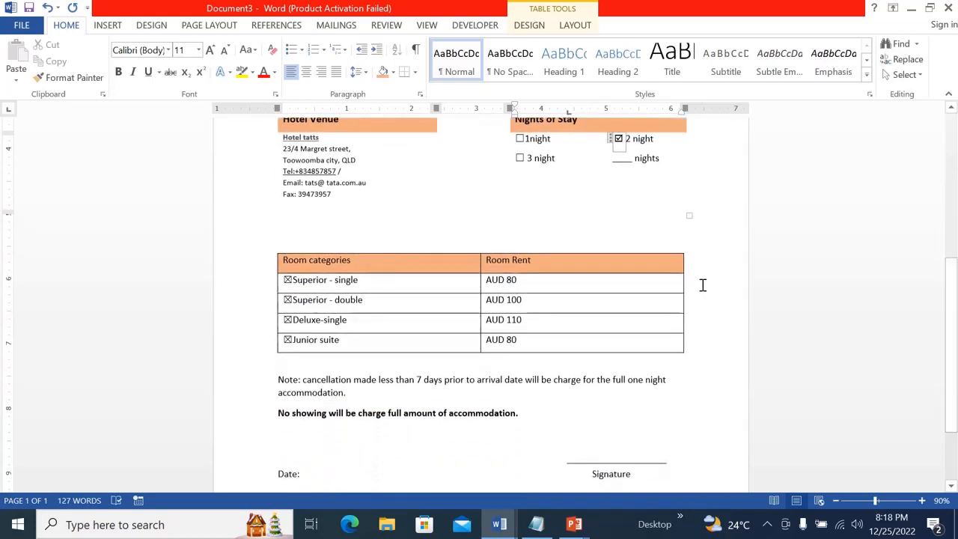
click(288, 340)
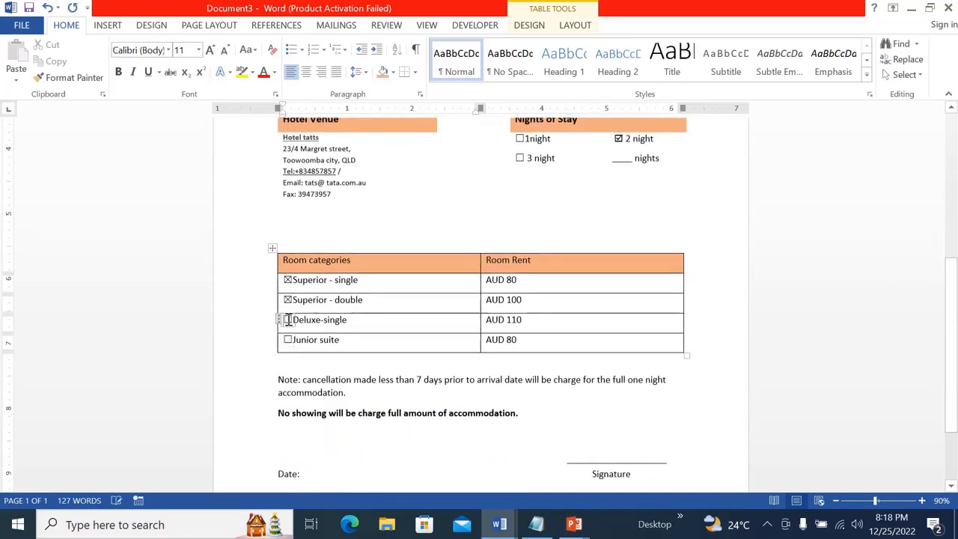
click(288, 300)
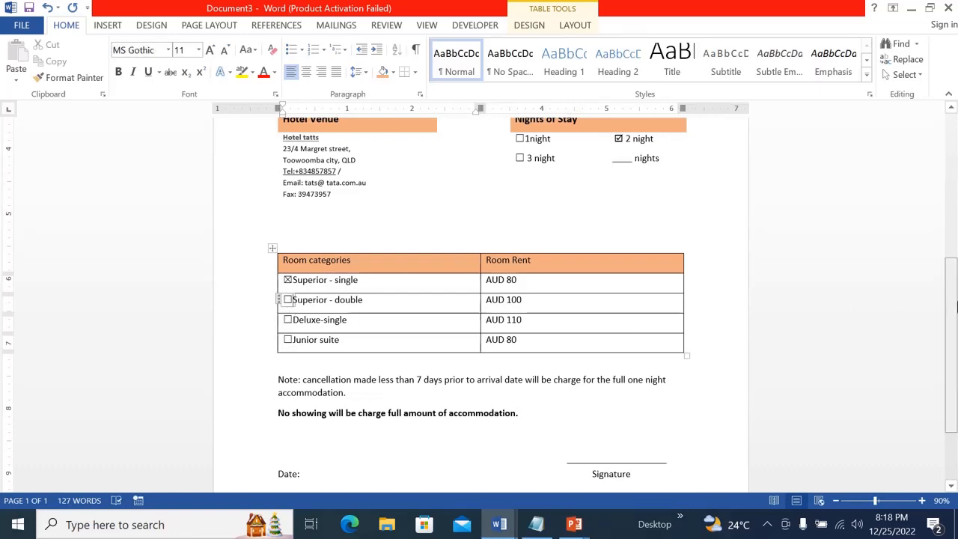
drag(957, 305, 956, 312)
click(717, 387)
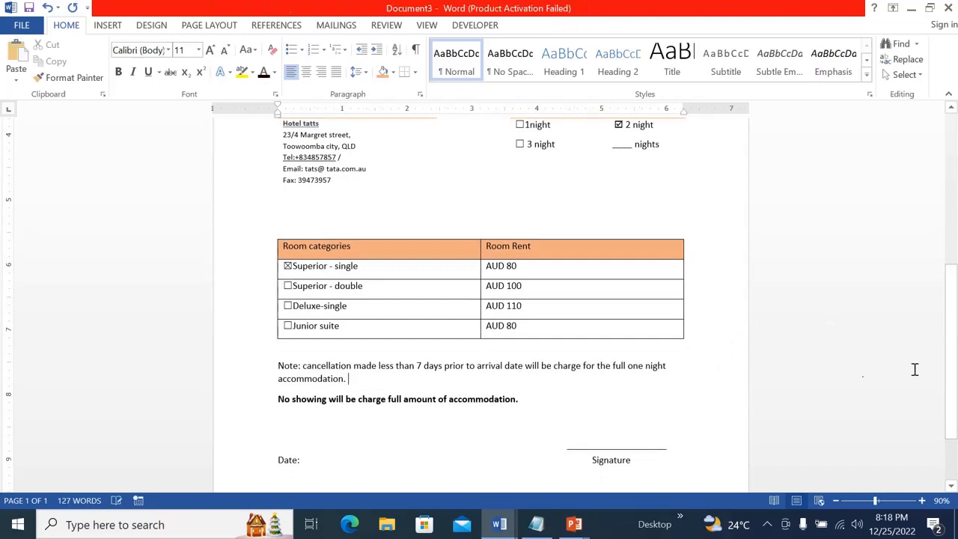
drag(956, 359, 956, 394)
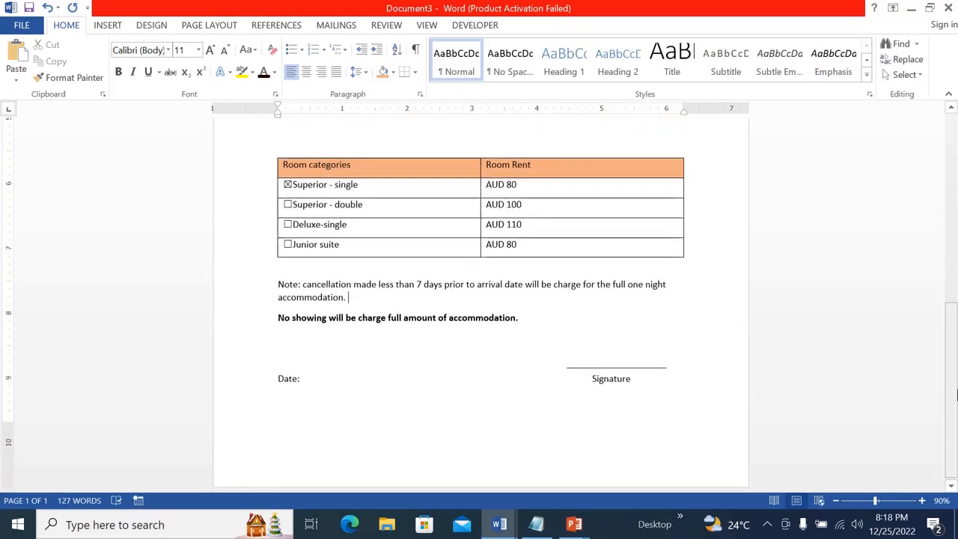